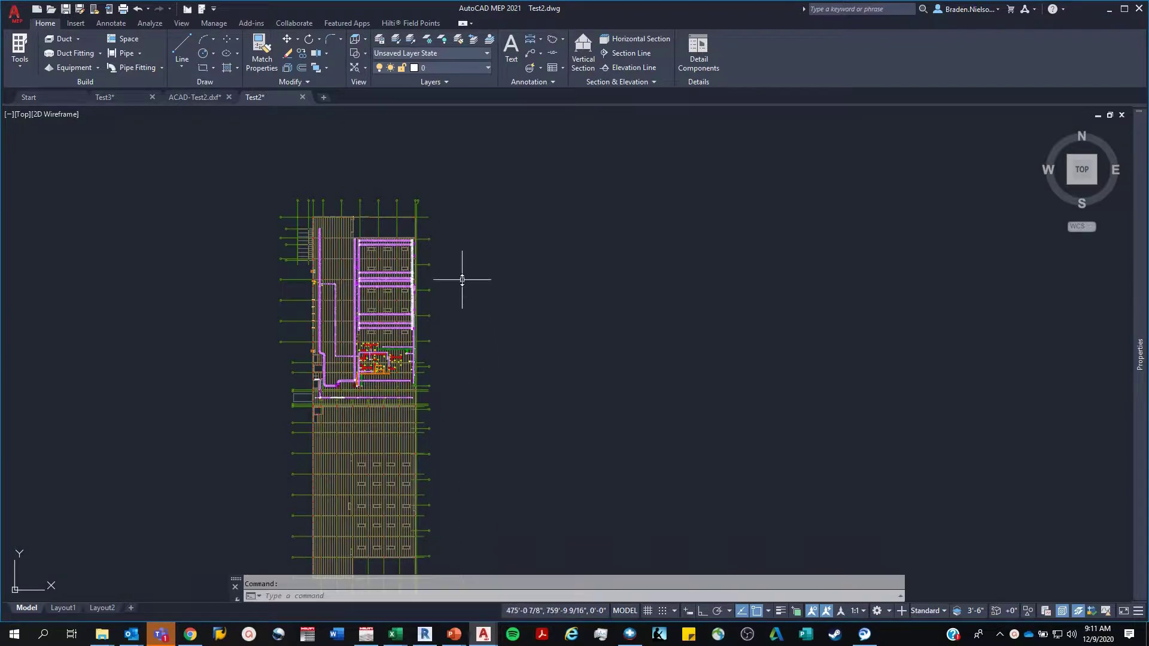
- Isolate the VC_Hanger layer with LAYISO by picking a hanger circle
{"action": "scroll", "coordinate": [353, 269], "scroll_direction": "up", "scroll_amount": 5}
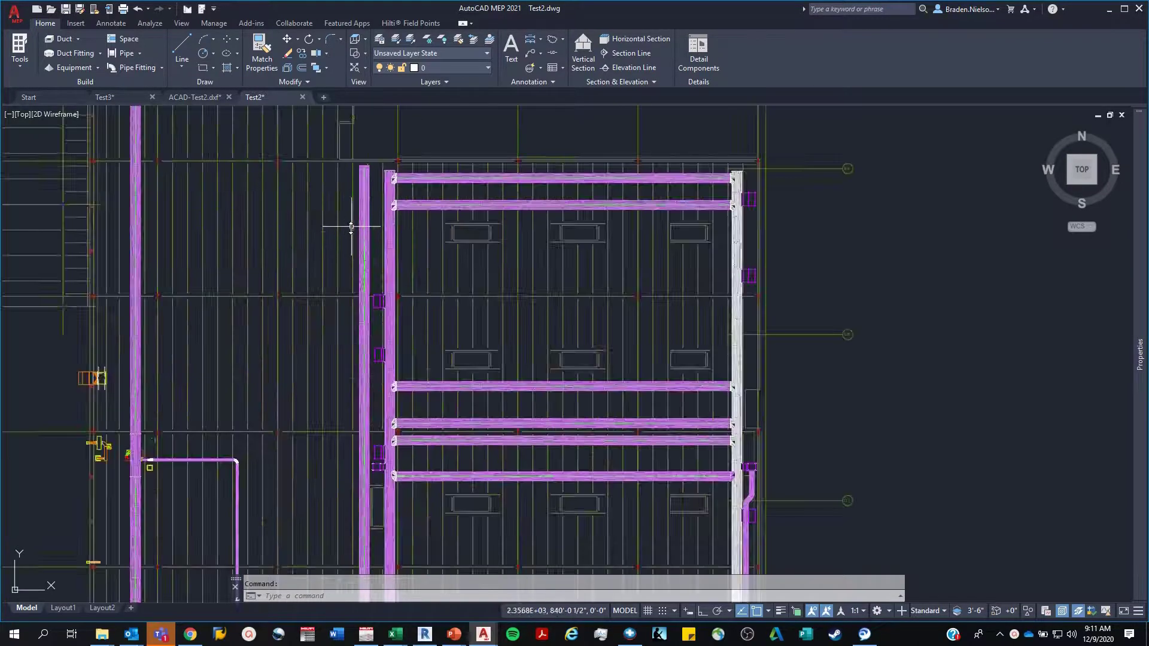
{"action": "scroll", "coordinate": [360, 175], "scroll_direction": "up", "scroll_amount": 6}
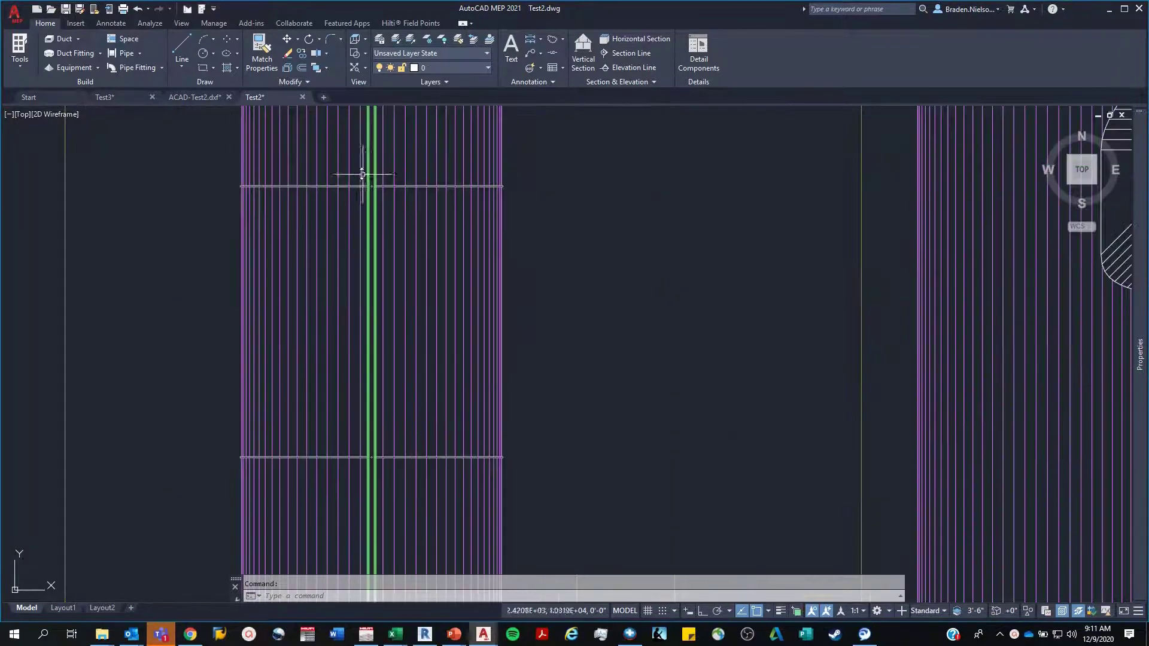
{"action": "scroll", "coordinate": [375, 192], "scroll_direction": "up", "scroll_amount": 8}
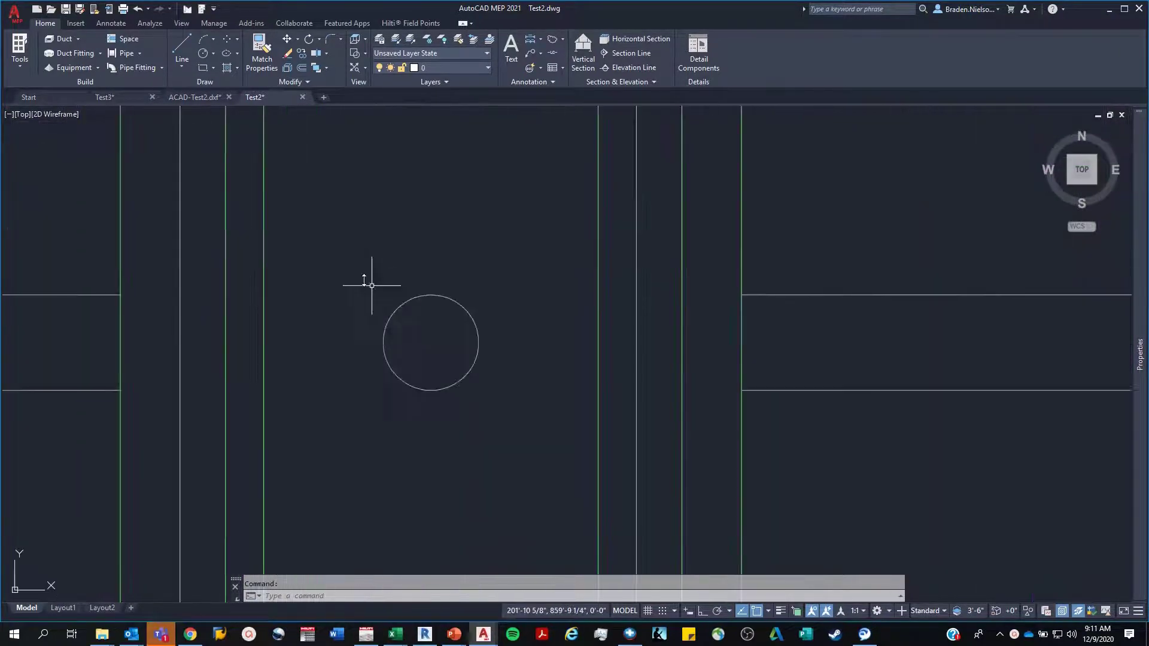
{"action": "scroll", "coordinate": [401, 320], "scroll_direction": "up", "scroll_amount": 4}
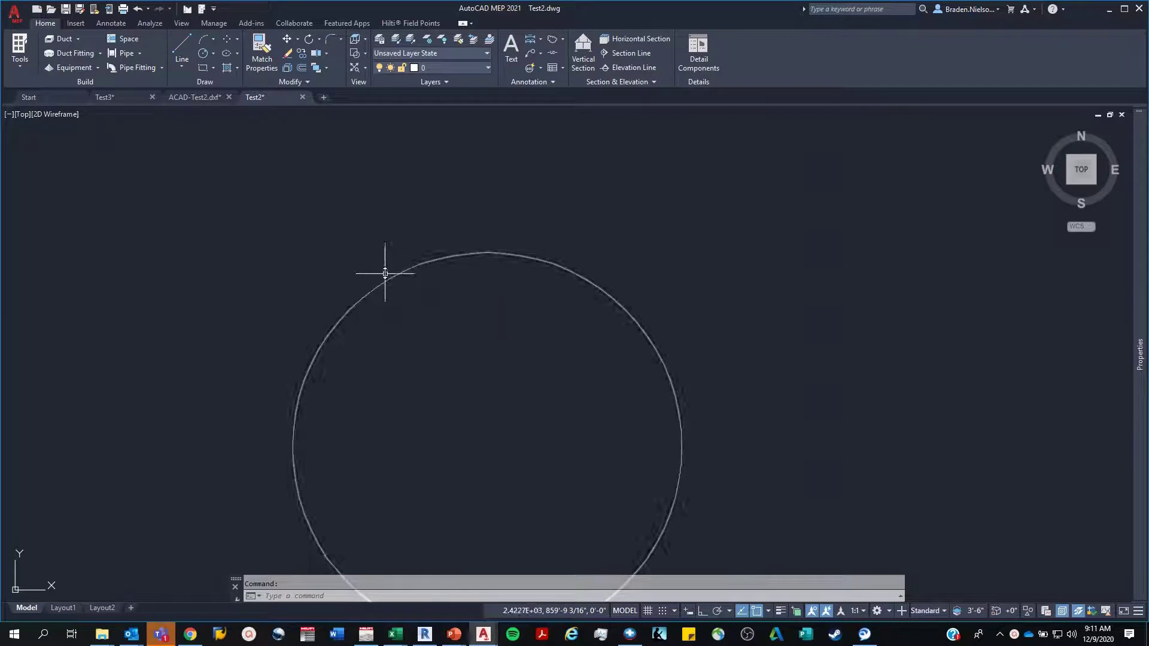
{"action": "scroll", "coordinate": [383, 285], "scroll_direction": "down", "scroll_amount": 10}
{"action": "scroll", "coordinate": [383, 285], "scroll_direction": "down", "scroll_amount": 6}
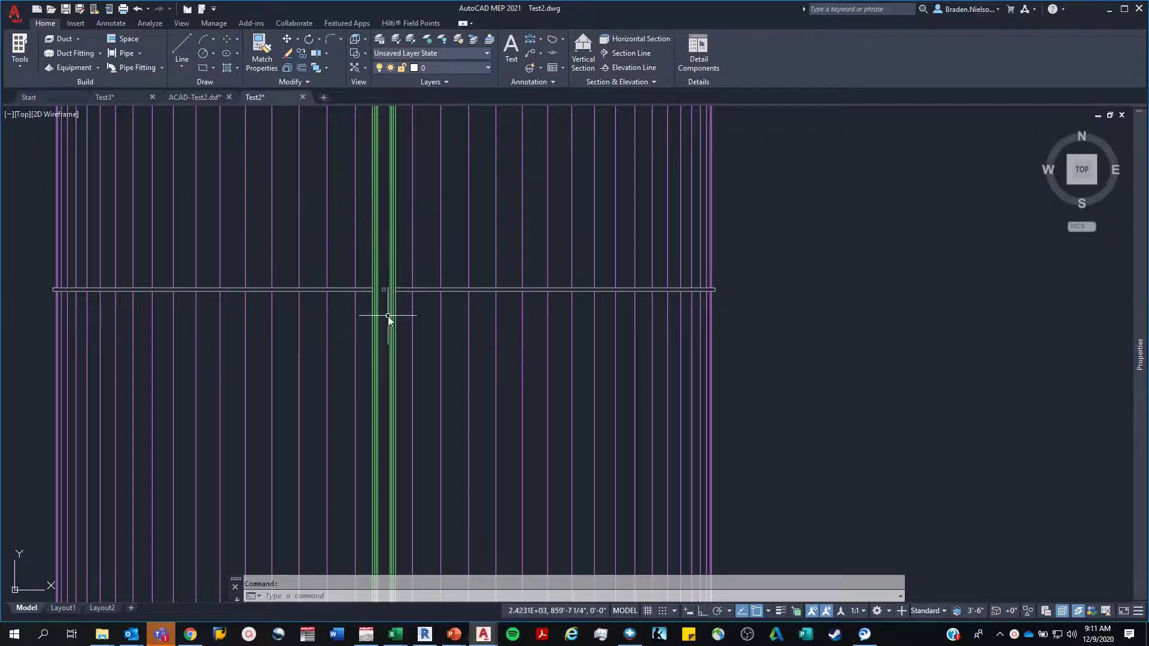
{"action": "scroll", "coordinate": [386, 297], "scroll_direction": "down", "scroll_amount": 4}
{"action": "middle_click_drag", "start_coordinate": [390, 310], "coordinate": [501, 307]}
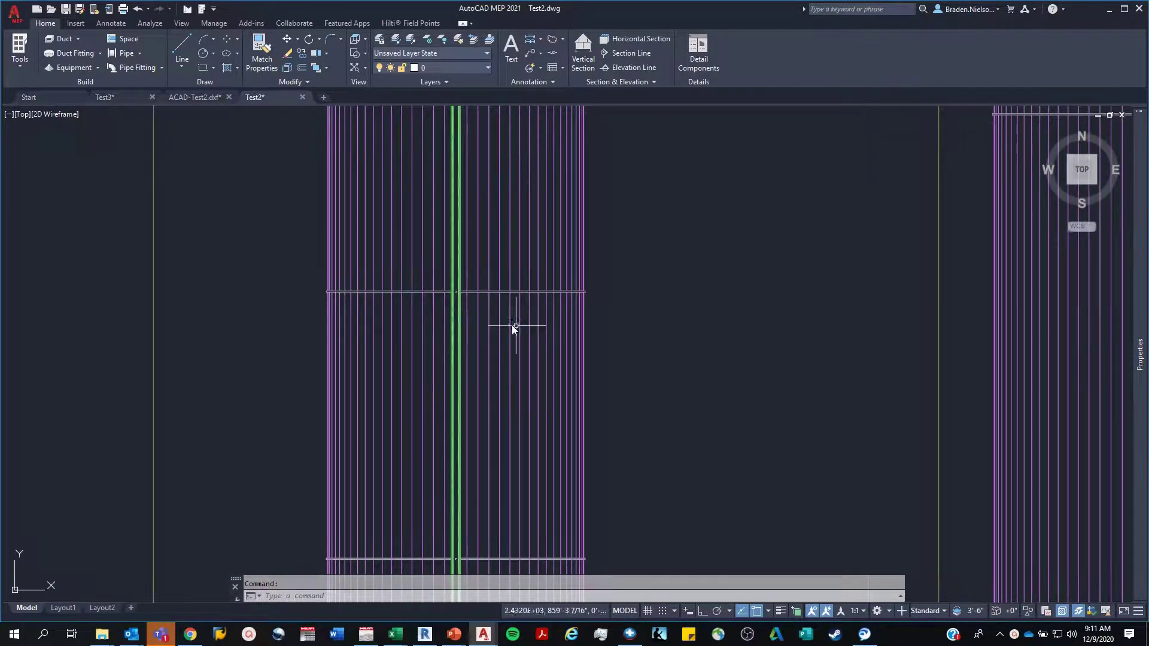
{"action": "scroll", "coordinate": [472, 293], "scroll_direction": "up", "scroll_amount": 15}
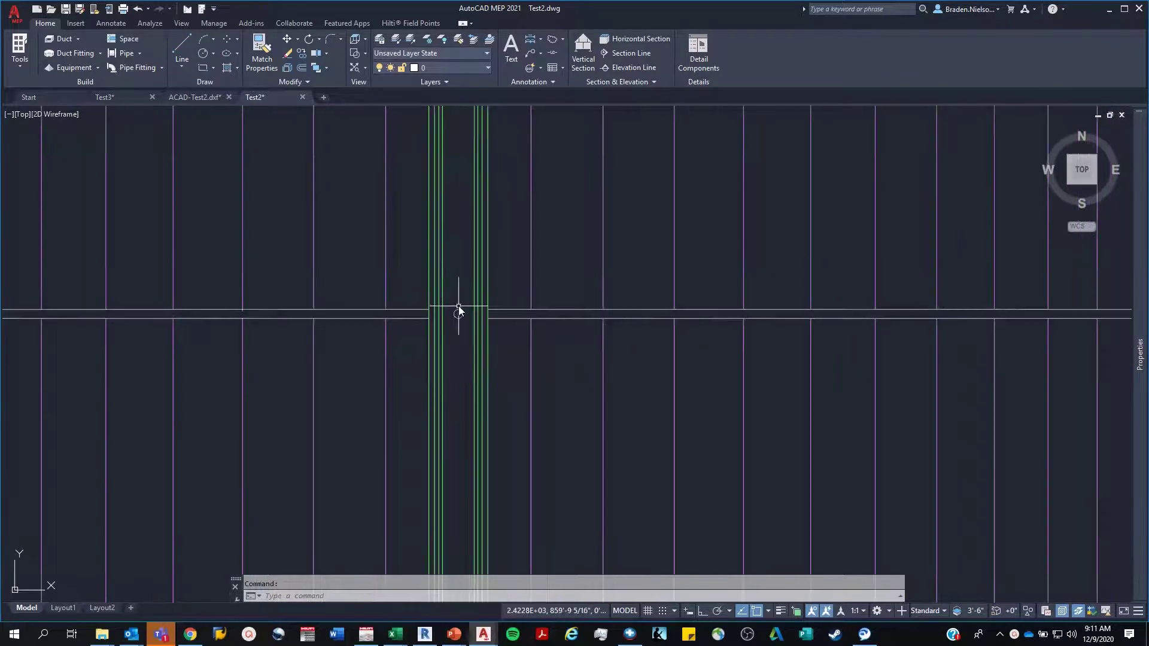
{"action": "middle_click_drag", "start_coordinate": [464, 313], "coordinate": [472, 255]}
{"action": "scroll", "coordinate": [474, 256], "scroll_direction": "up", "scroll_amount": 2}
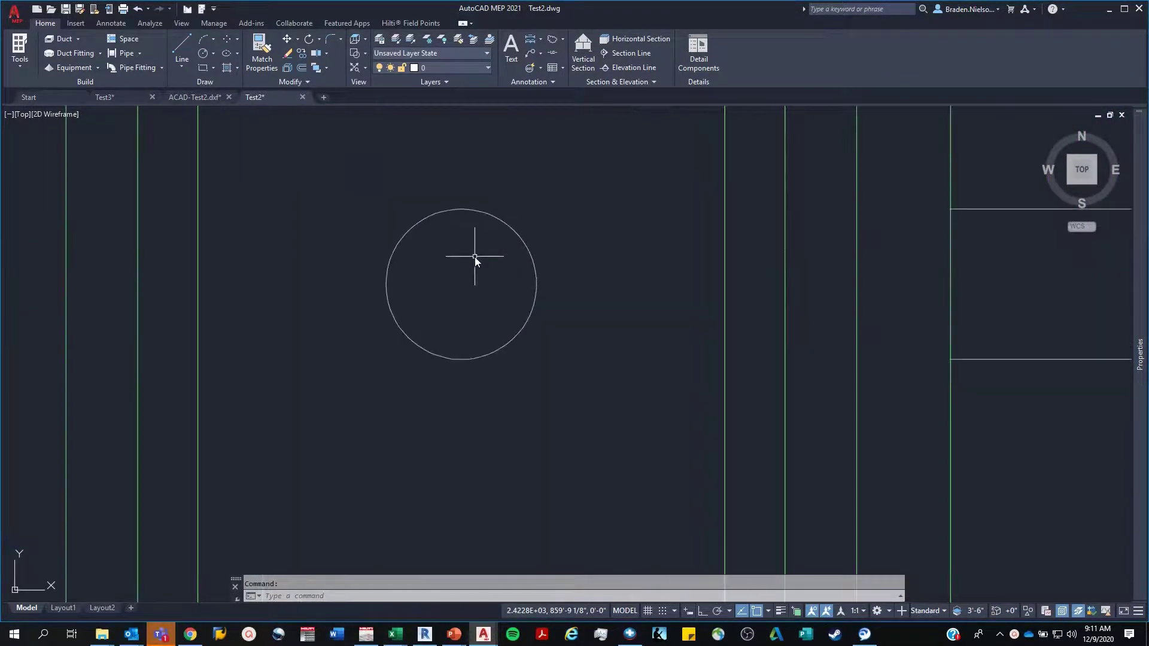
{"action": "type", "text": "layiso"}
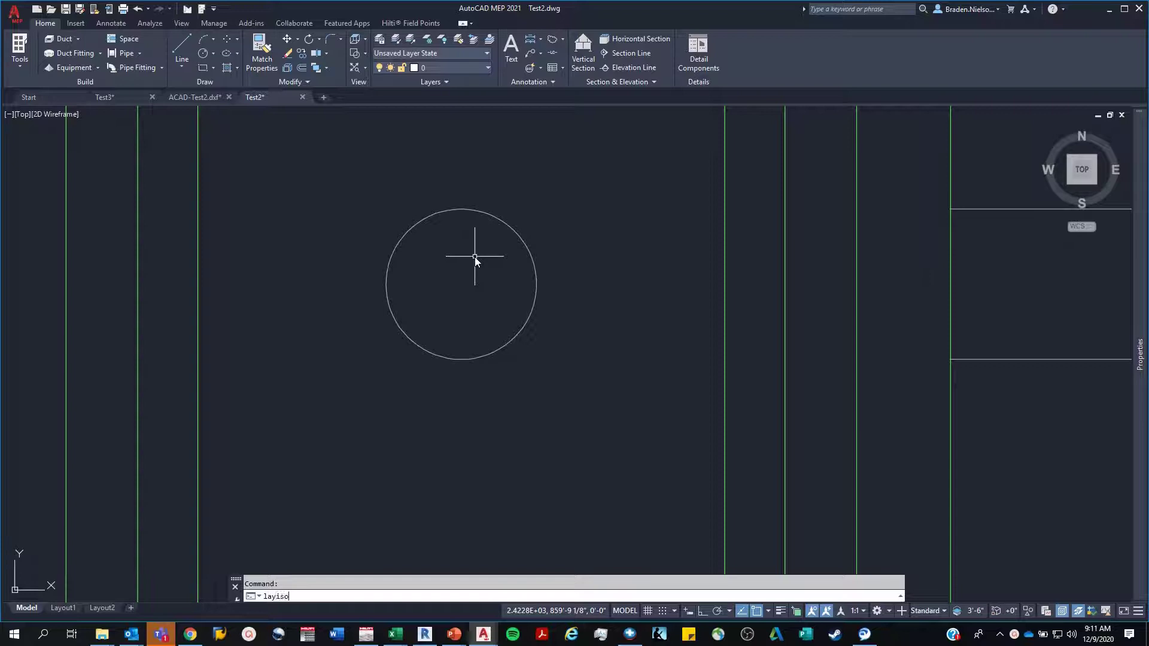
{"action": "key", "text": "Return"}
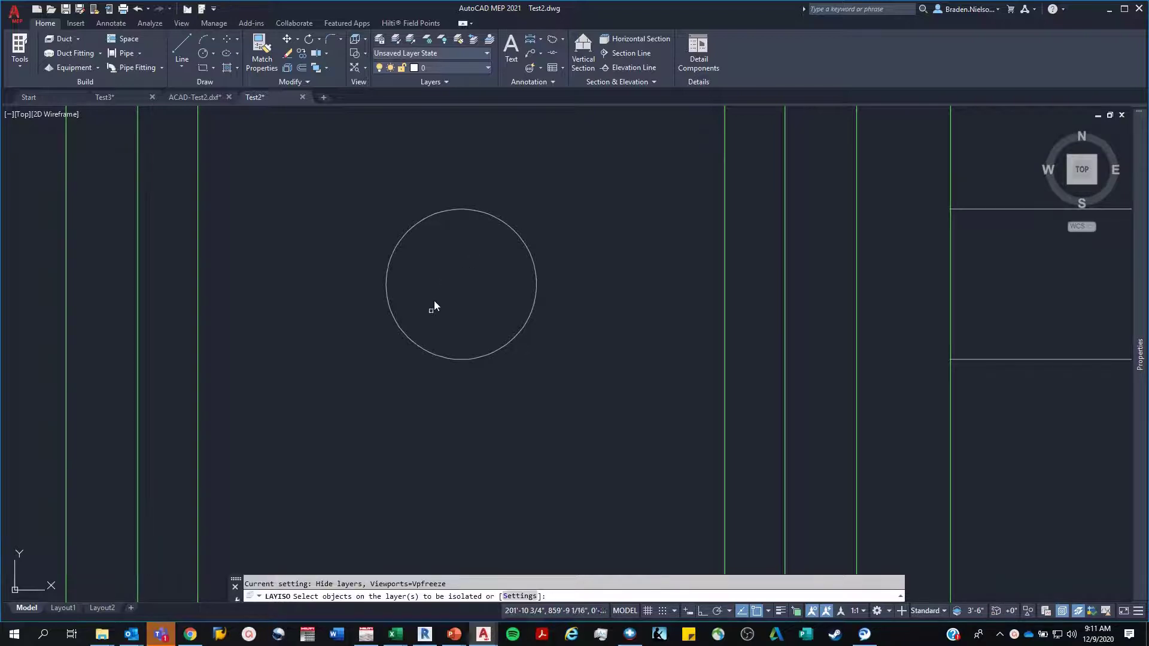
{"action": "left_click", "coordinate": [461, 210]}
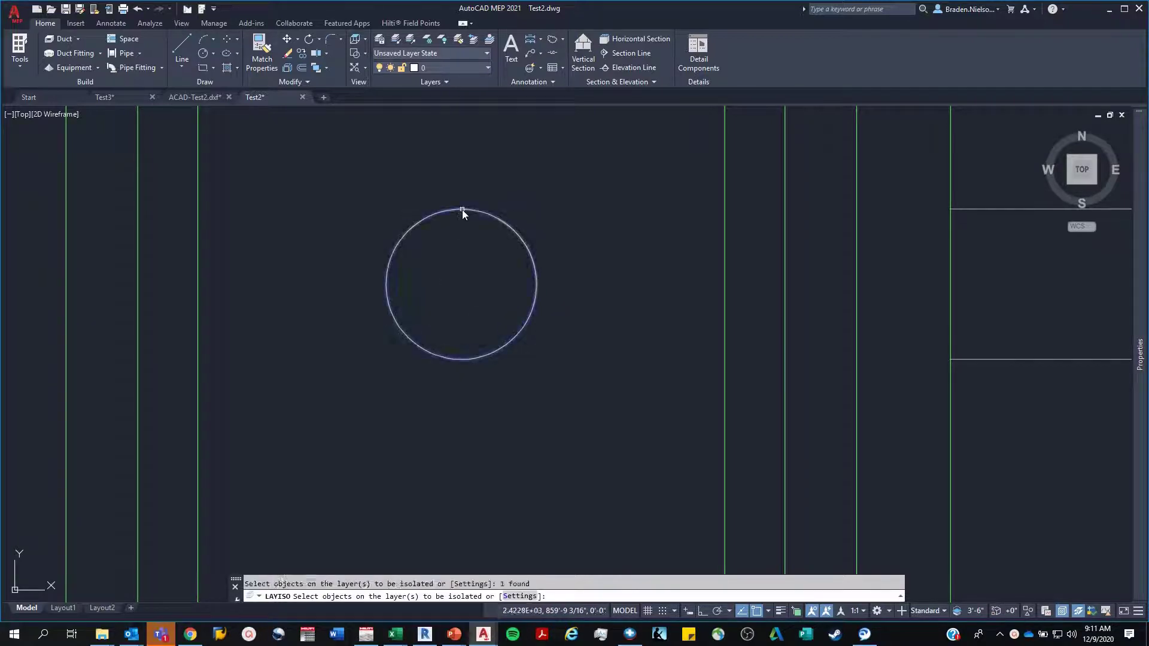
{"action": "key", "text": "Return"}
- Explode one hanger circle so it is no longer a polyline
{"action": "scroll", "coordinate": [496, 330], "scroll_direction": "down", "scroll_amount": 10}
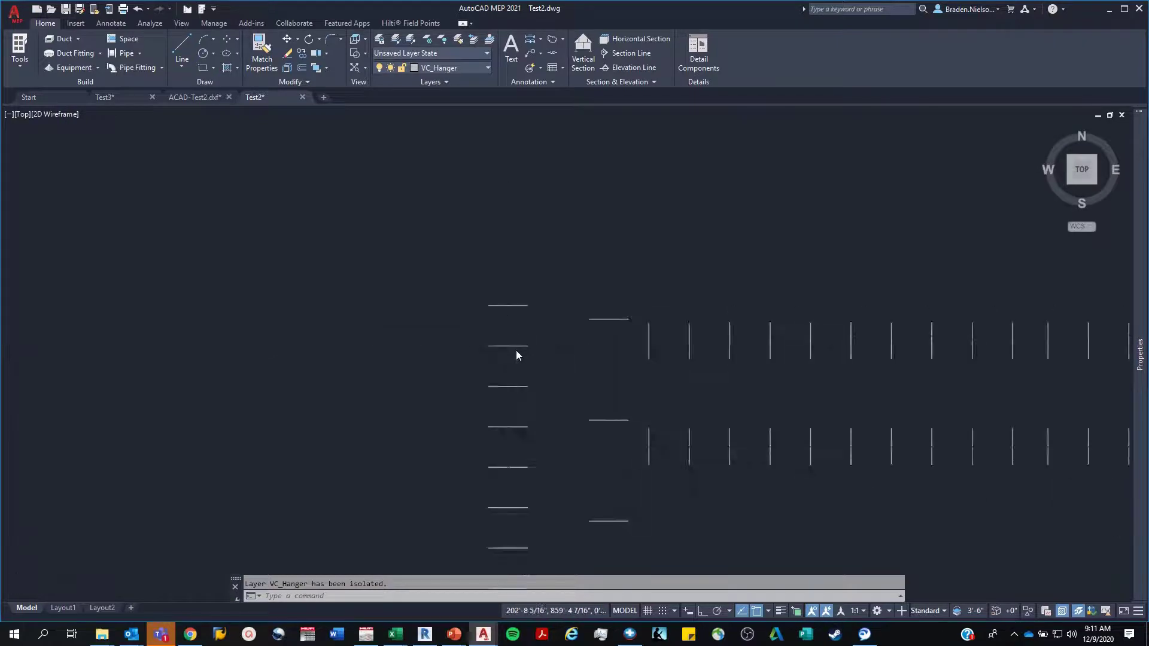
{"action": "middle_click_drag", "start_coordinate": [528, 387], "coordinate": [548, 365]}
{"action": "scroll", "coordinate": [538, 371], "scroll_direction": "up", "scroll_amount": 6}
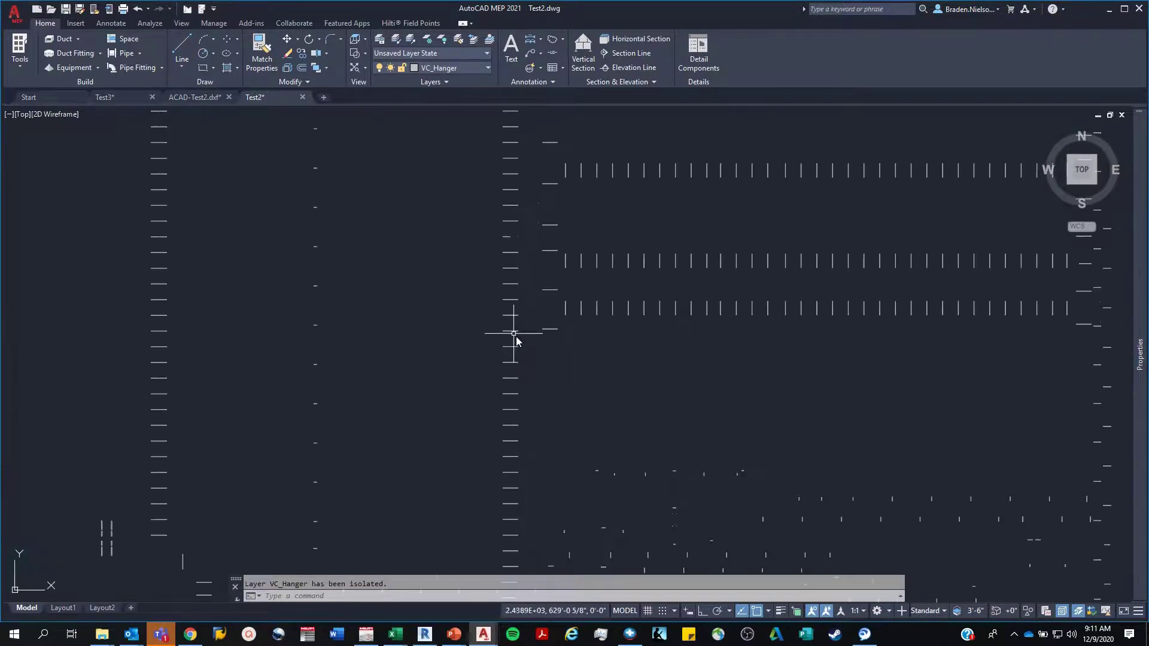
{"action": "scroll", "coordinate": [228, 335], "scroll_direction": "up", "scroll_amount": 3}
{"action": "scroll", "coordinate": [228, 335], "scroll_direction": "up", "scroll_amount": 8}
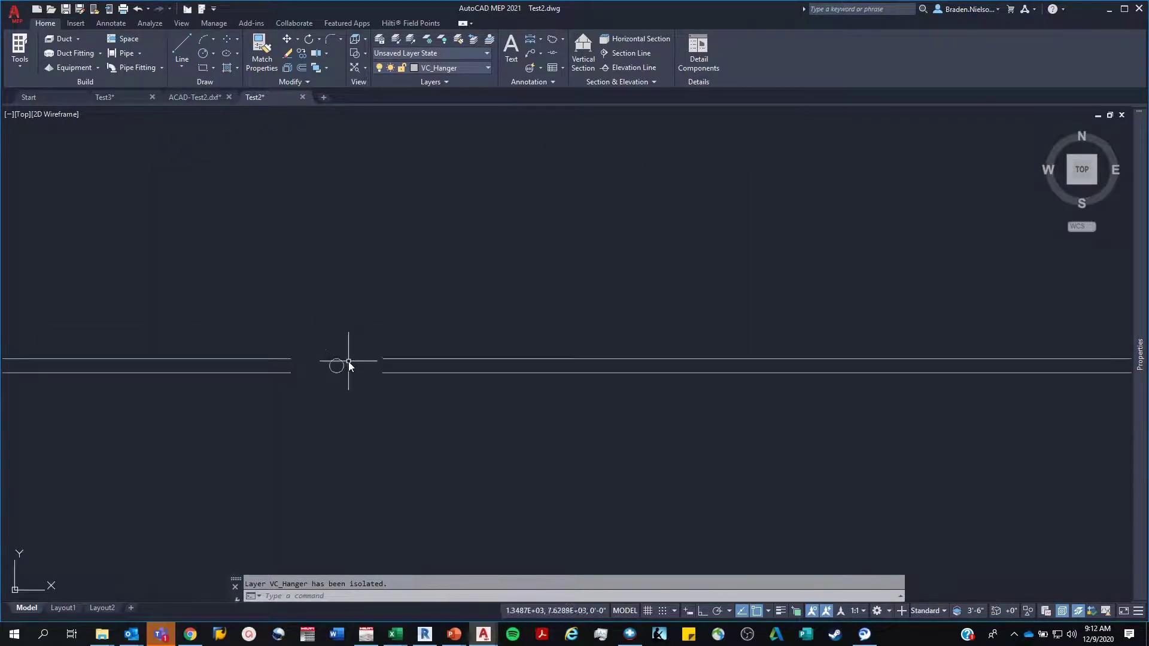
{"action": "mouse_move", "coordinate": [371, 284]}
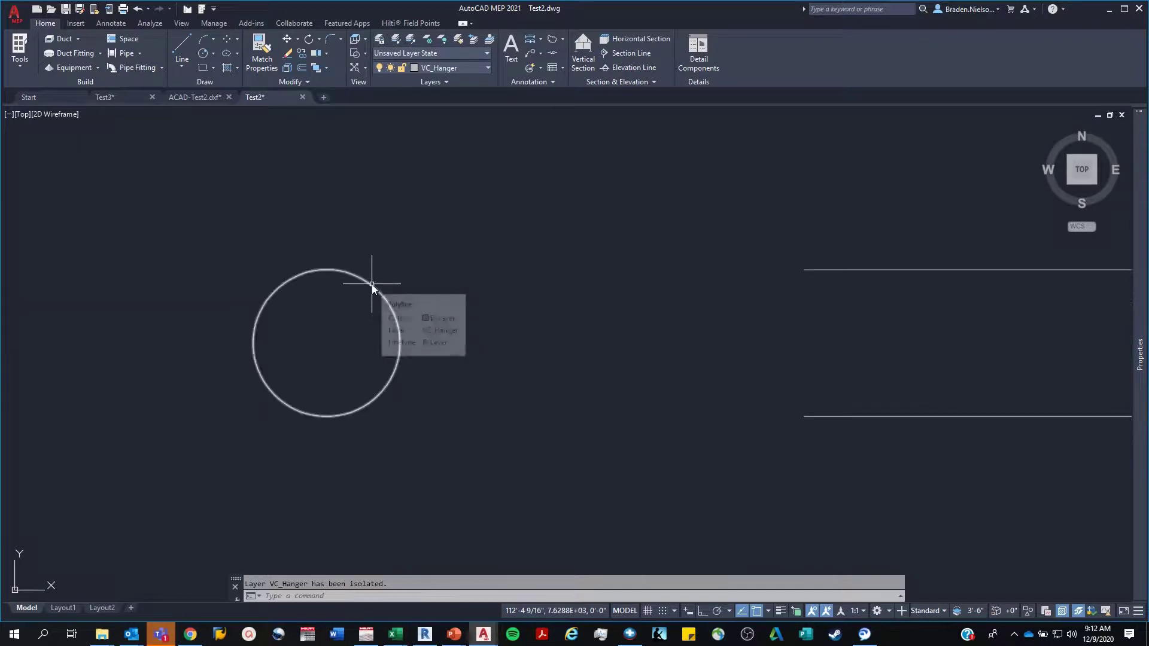
{"action": "left_click", "coordinate": [371, 284]}
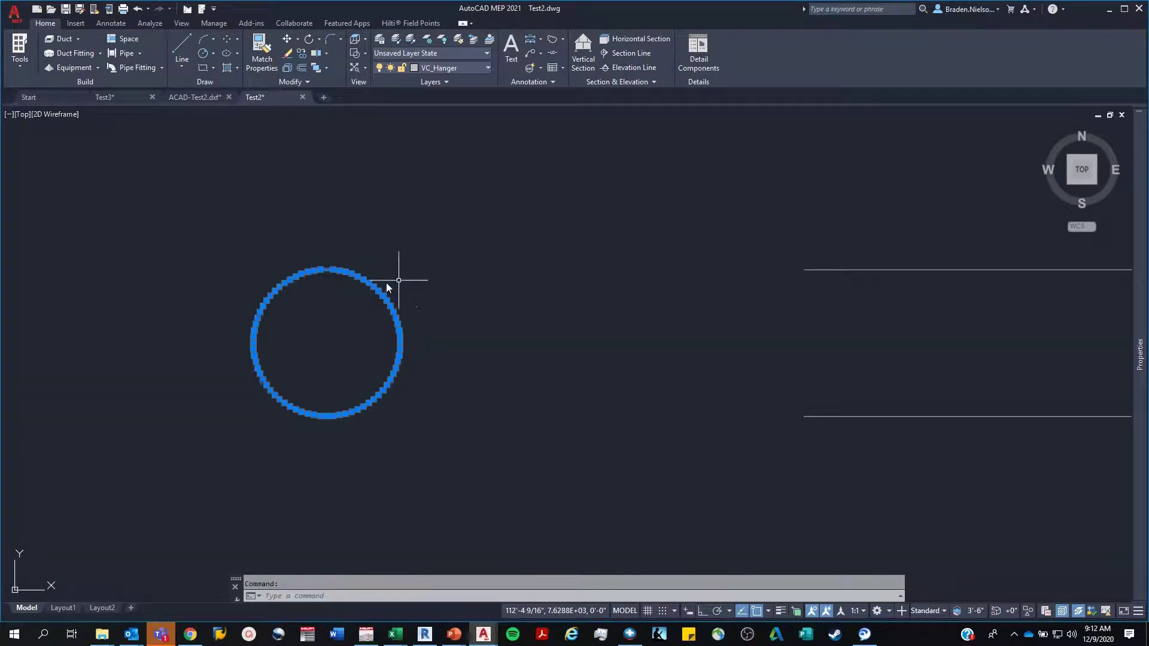
{"action": "type", "text": "x"}
{"action": "key", "text": "Return"}
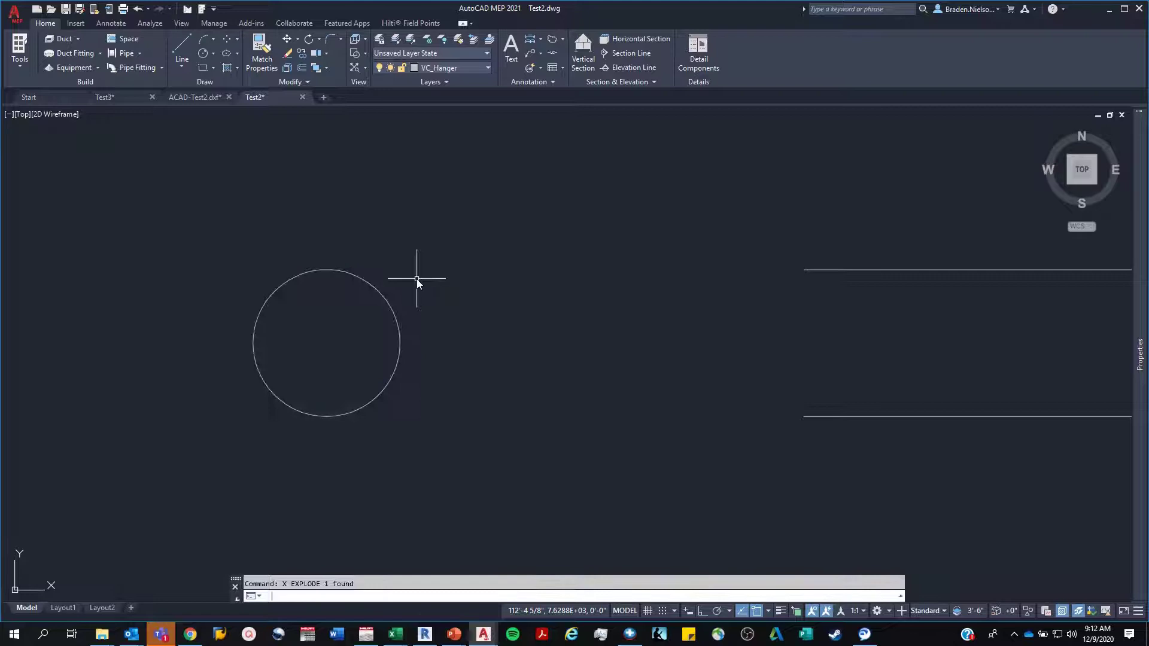
{"action": "scroll", "coordinate": [333, 271], "scroll_direction": "up", "scroll_amount": 10}
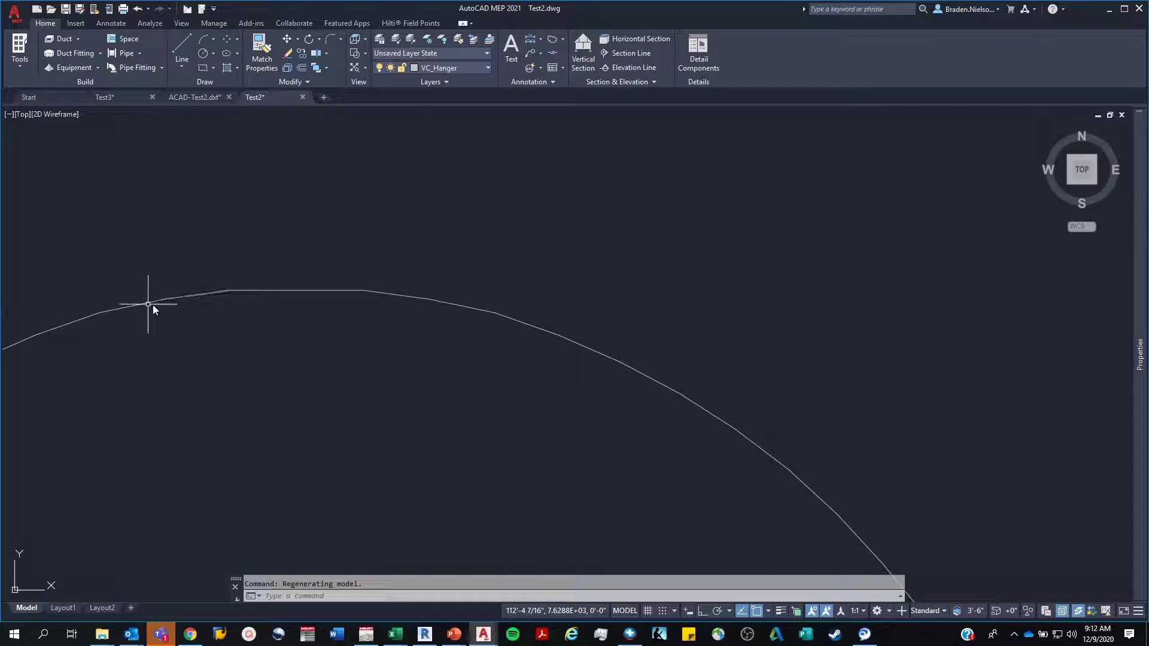
{"action": "scroll", "coordinate": [268, 307], "scroll_direction": "down", "scroll_amount": 10}
- Use QSELECT to select every polyline in the drawing
{"action": "type", "text": "qselect"}
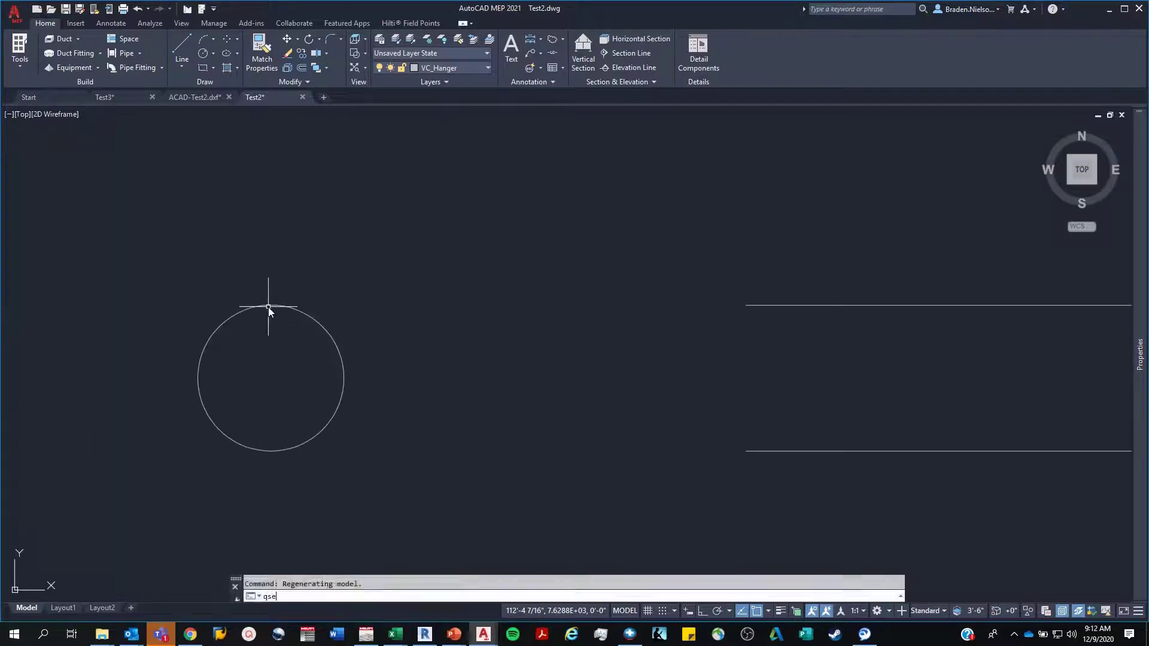
{"action": "key", "text": "Return"}
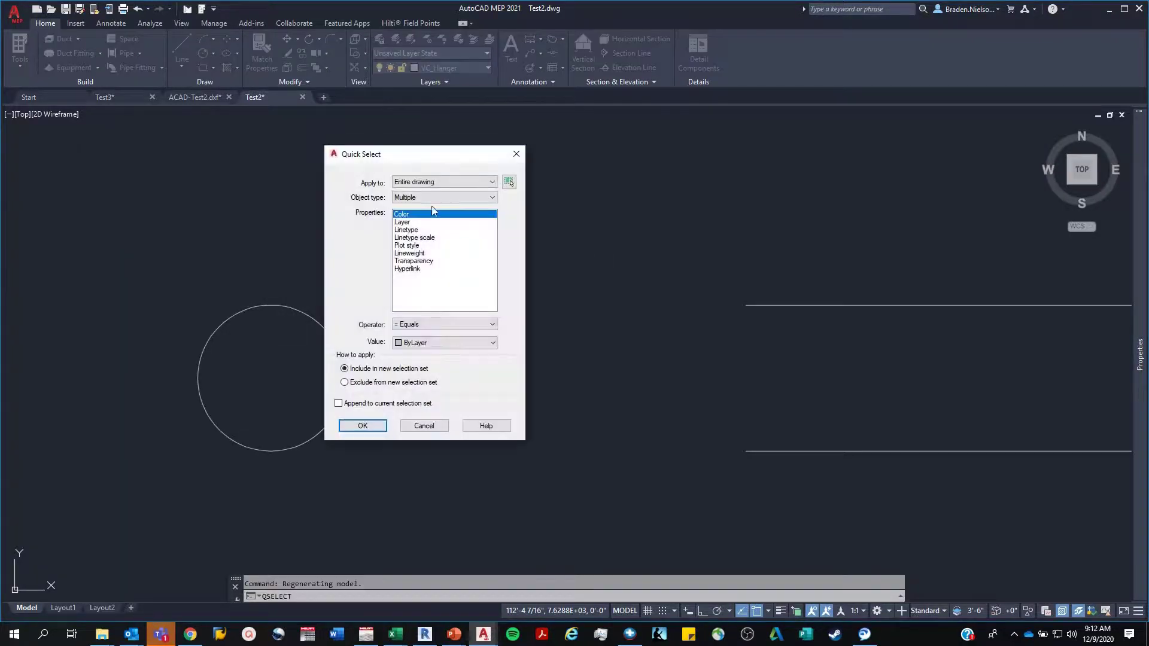
{"action": "left_click", "coordinate": [432, 198]}
{"action": "left_click", "coordinate": [412, 230]}
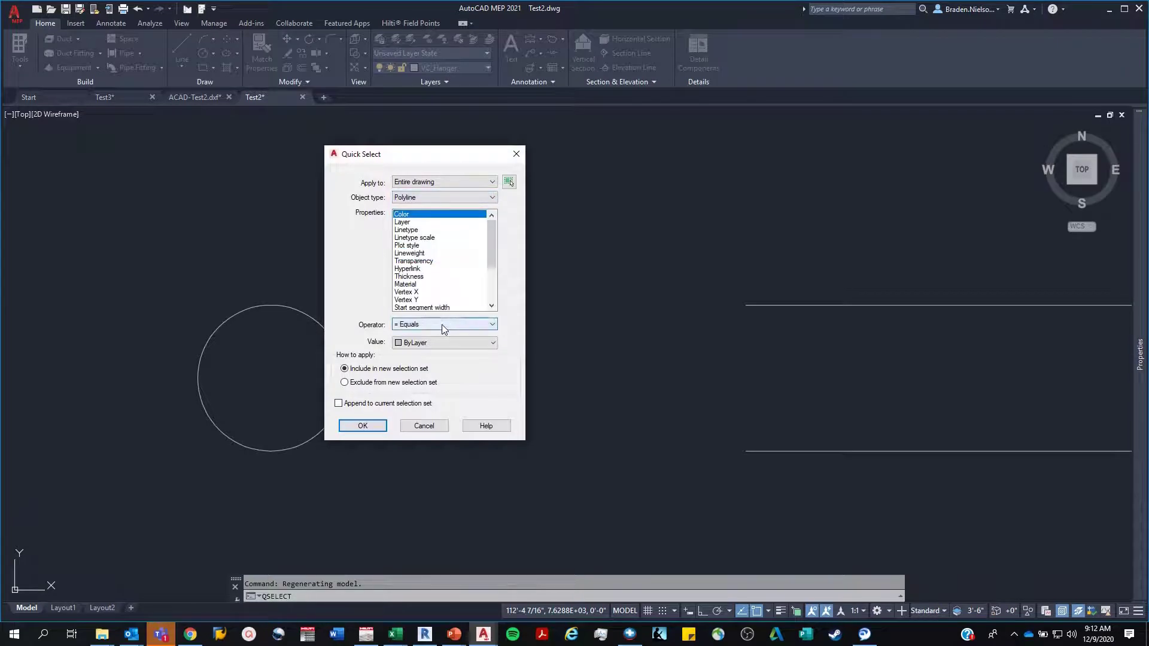
{"action": "left_click", "coordinate": [443, 324]}
{"action": "left_click", "coordinate": [431, 368]}
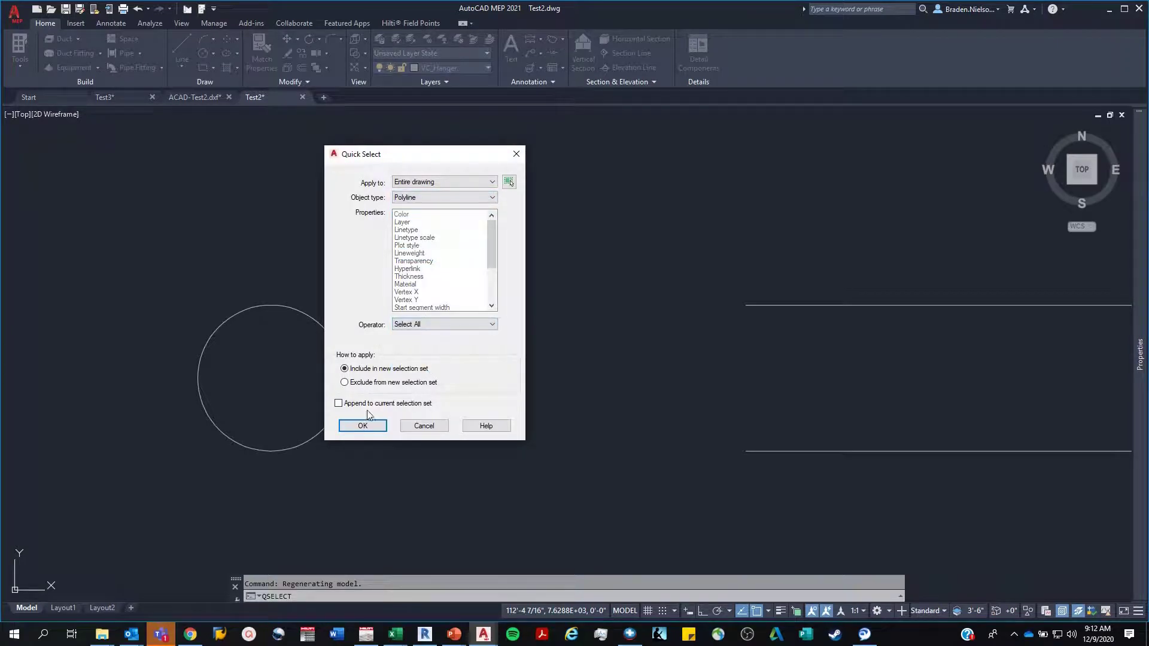
{"action": "left_click", "coordinate": [363, 426]}
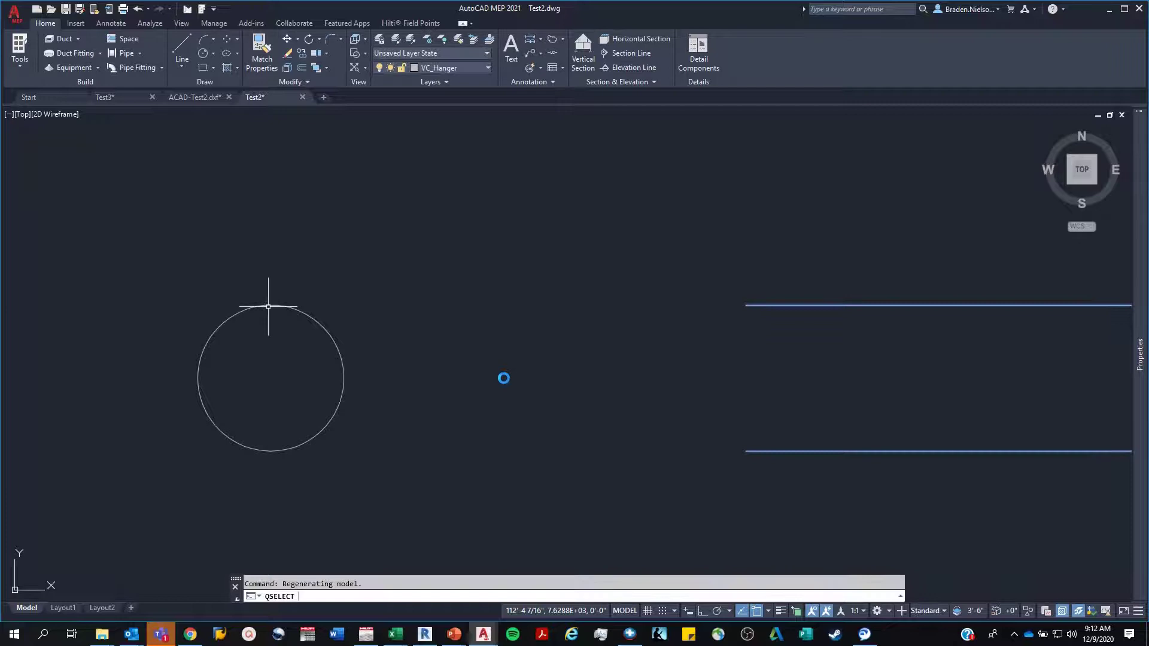
- Explode the 3218 selected polylines and zoom out to show the full hanger layout
{"action": "type", "text": "x"}
{"action": "key", "text": "Return"}
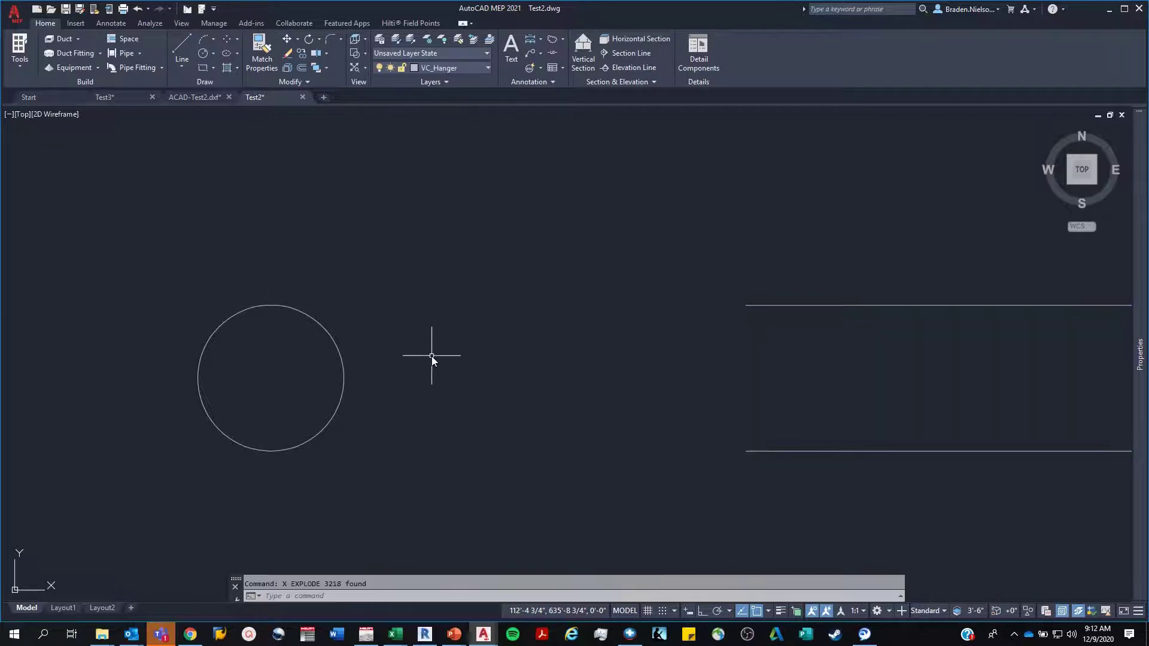
{"action": "scroll", "coordinate": [432, 359], "scroll_direction": "down", "scroll_amount": 5}
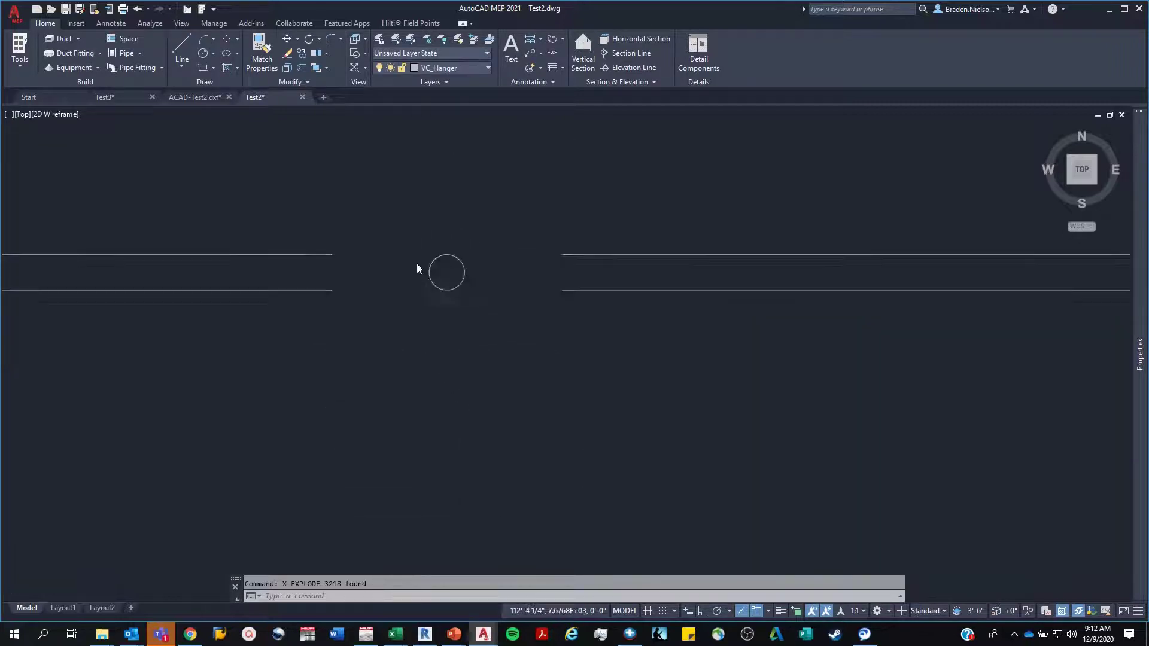
{"action": "scroll", "coordinate": [417, 269], "scroll_direction": "up", "scroll_amount": 6}
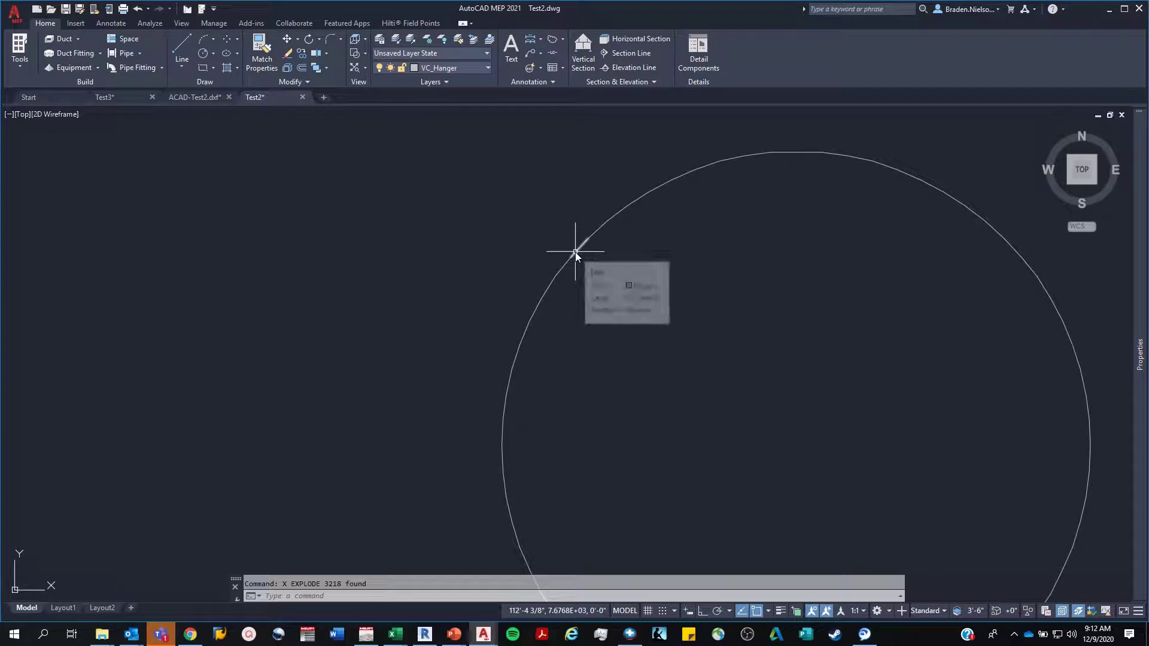
{"action": "scroll", "coordinate": [581, 276], "scroll_direction": "down", "scroll_amount": 6}
{"action": "scroll", "coordinate": [582, 275], "scroll_direction": "down", "scroll_amount": 8}
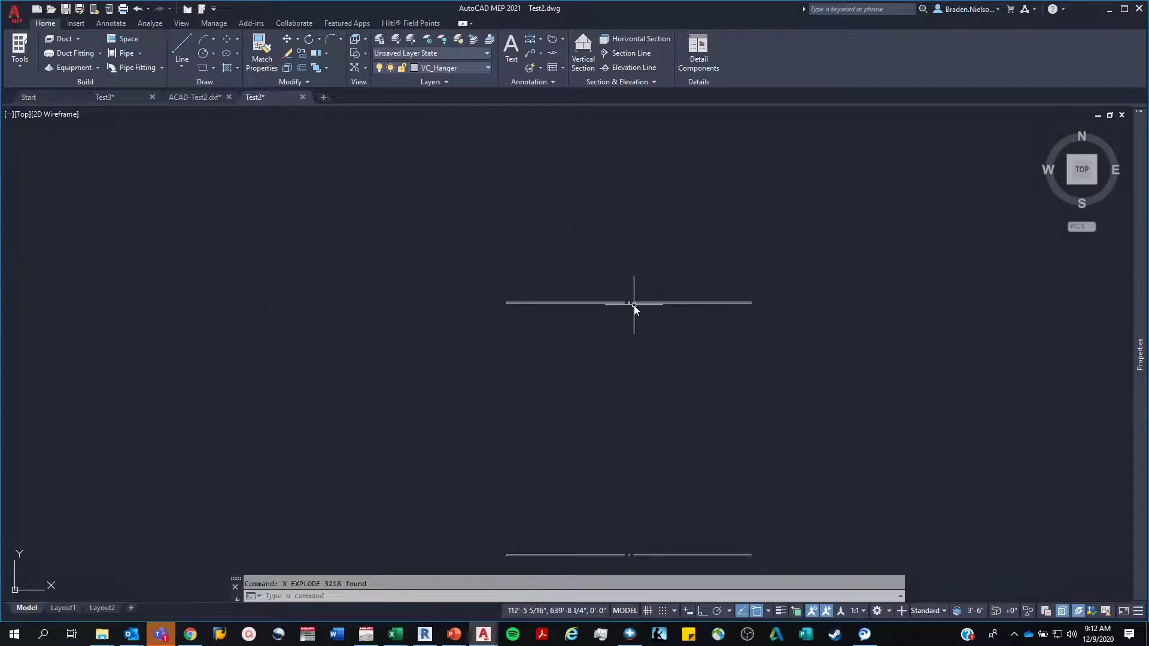
{"action": "scroll", "coordinate": [496, 352], "scroll_direction": "down", "scroll_amount": 3}
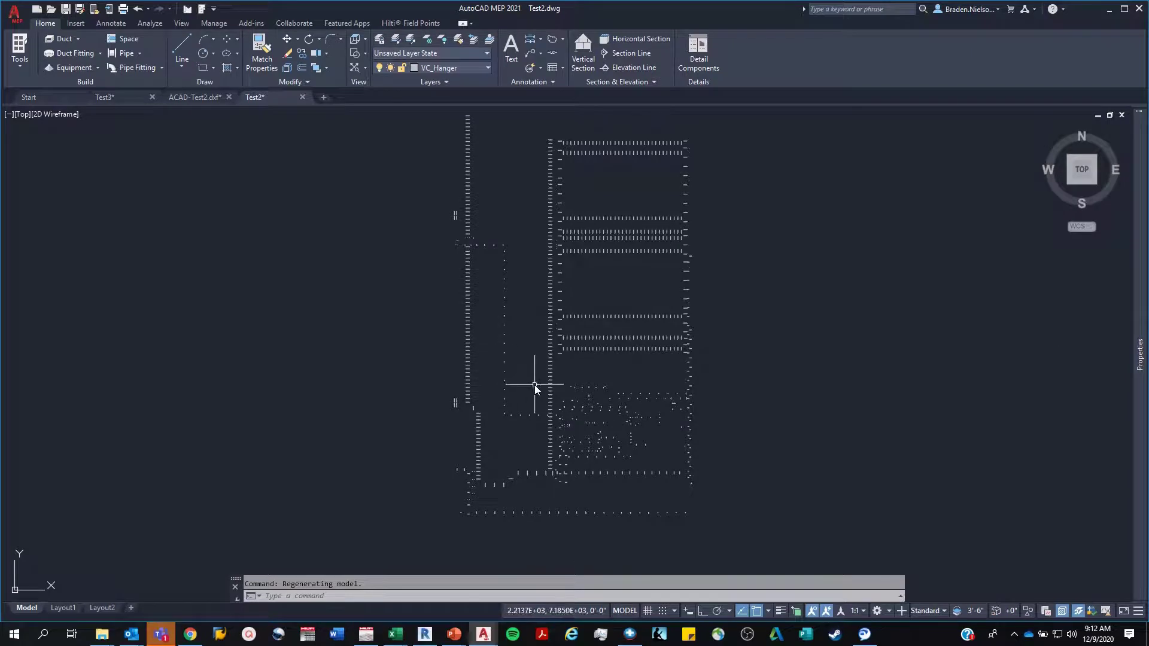
{"action": "middle_click_drag", "start_coordinate": [530, 400], "coordinate": [457, 403]}
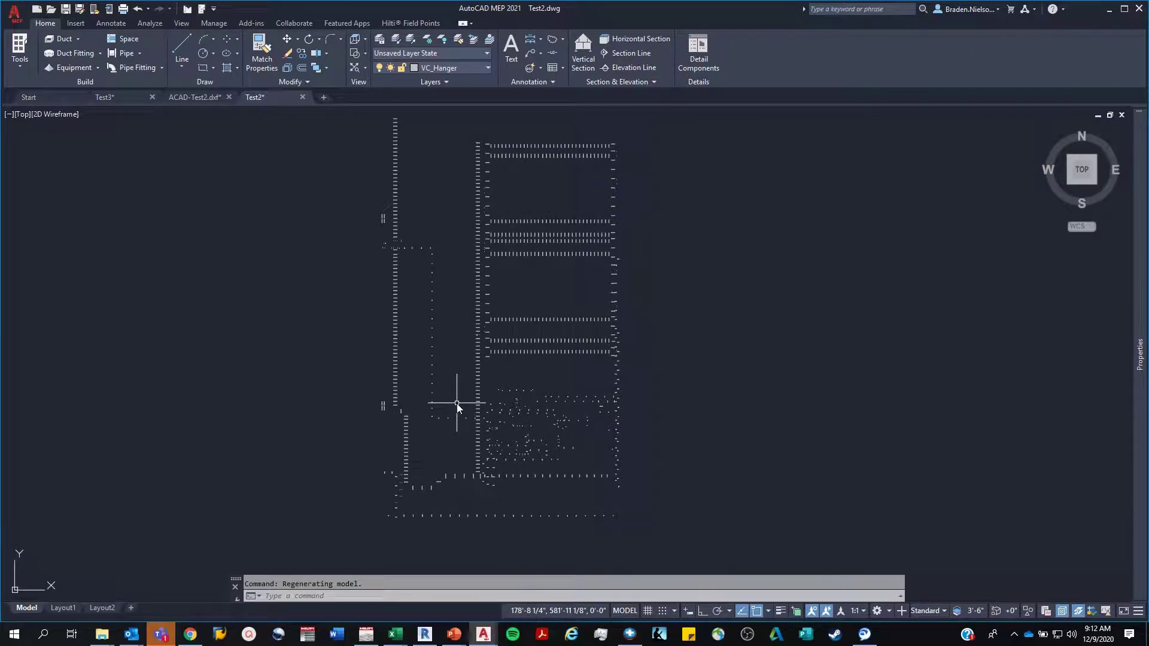
- Run PEDIT Multiple on a window around the layout, converting its lines and arcs to polylines
{"action": "type", "text": "PEDIT"}
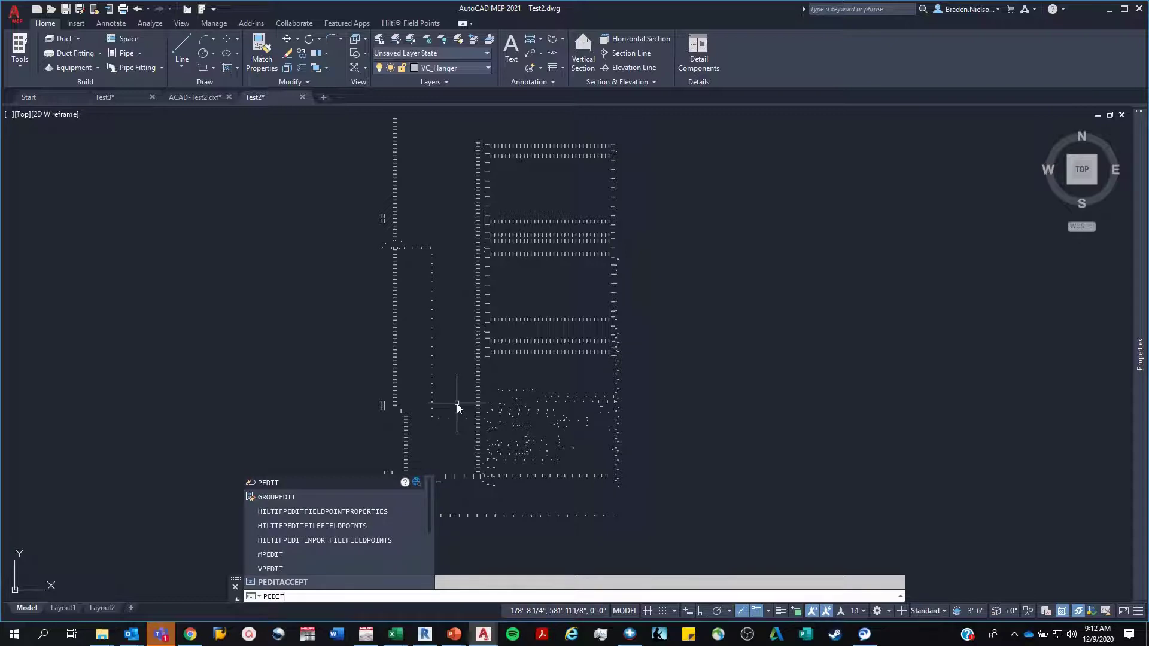
{"action": "key", "text": "Return"}
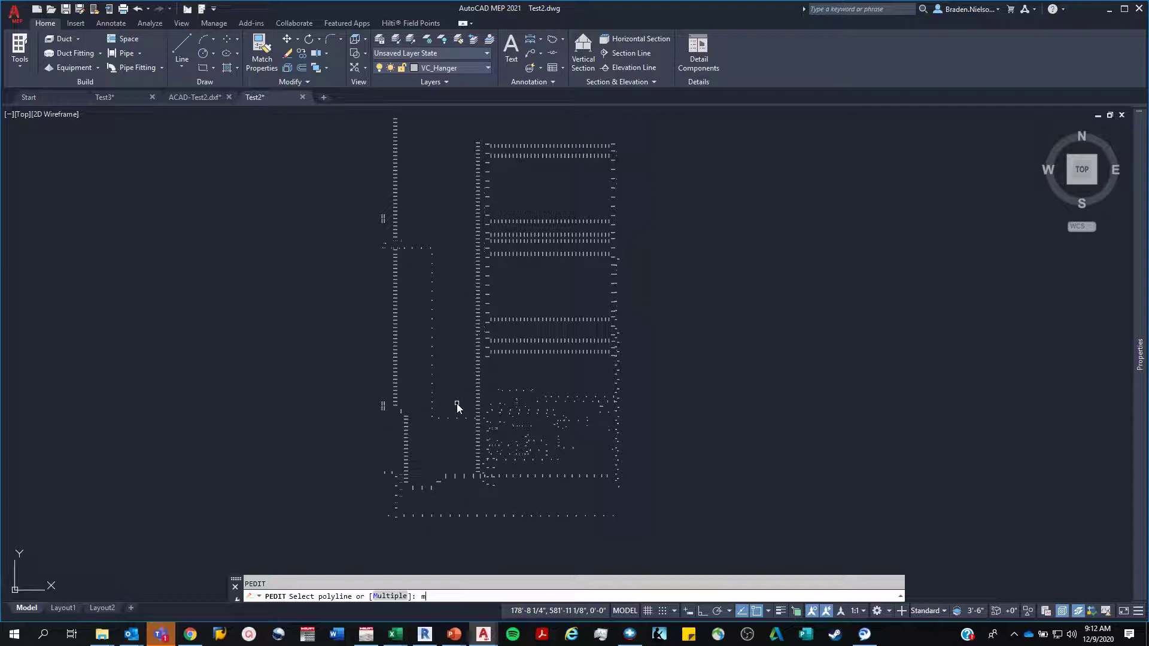
{"action": "key", "text": "Return"}
{"action": "scroll", "coordinate": [457, 407], "scroll_direction": "down", "scroll_amount": 3}
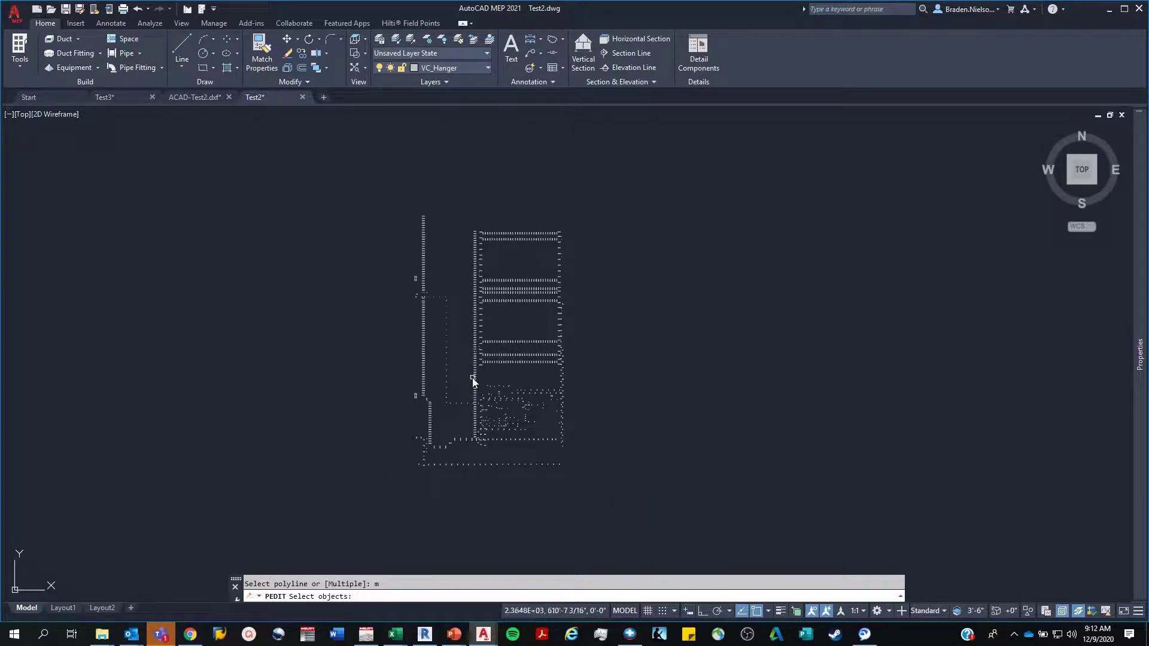
{"action": "mouse_move", "coordinate": [379, 199]}
{"action": "left_mouse_down"}
{"action": "mouse_move", "coordinate": [579, 305]}
{"action": "mouse_move", "coordinate": [612, 468]}
{"action": "mouse_move", "coordinate": [580, 487]}
{"action": "left_mouse_up"}
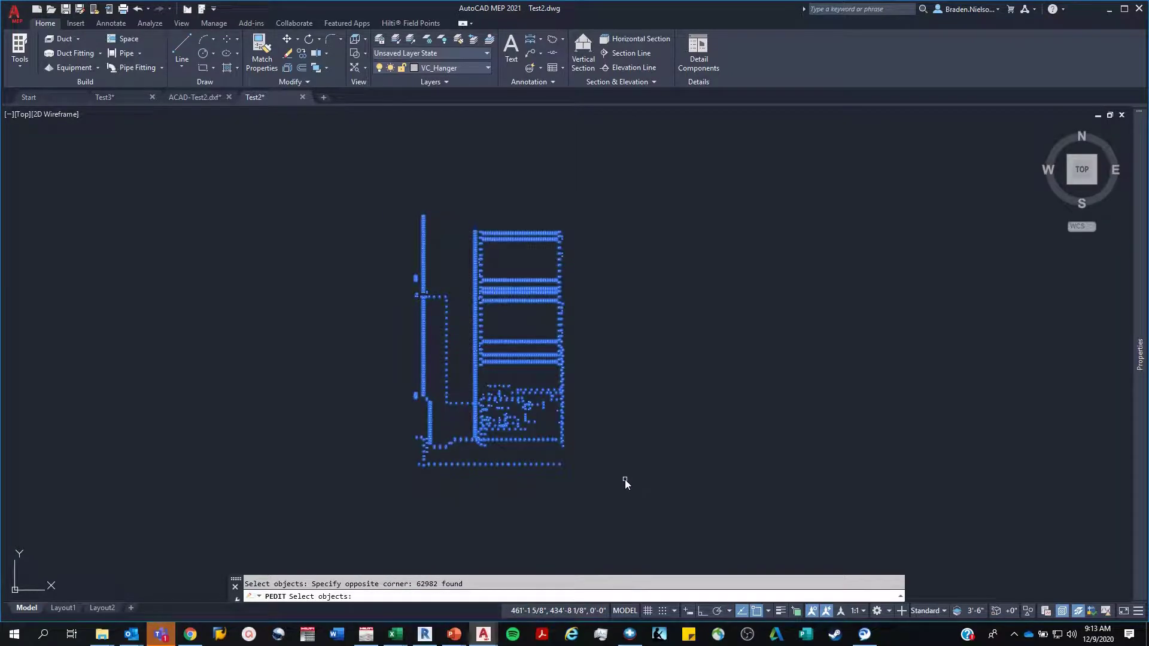
{"action": "key", "text": "Return"}
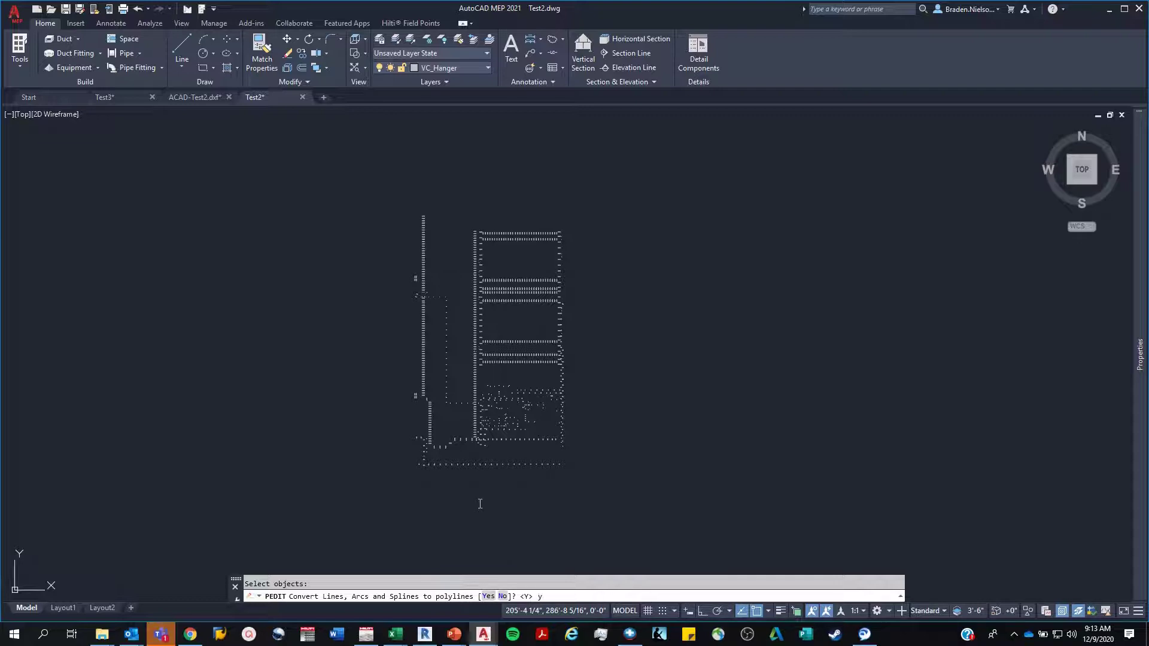
{"action": "key", "text": "Return"}
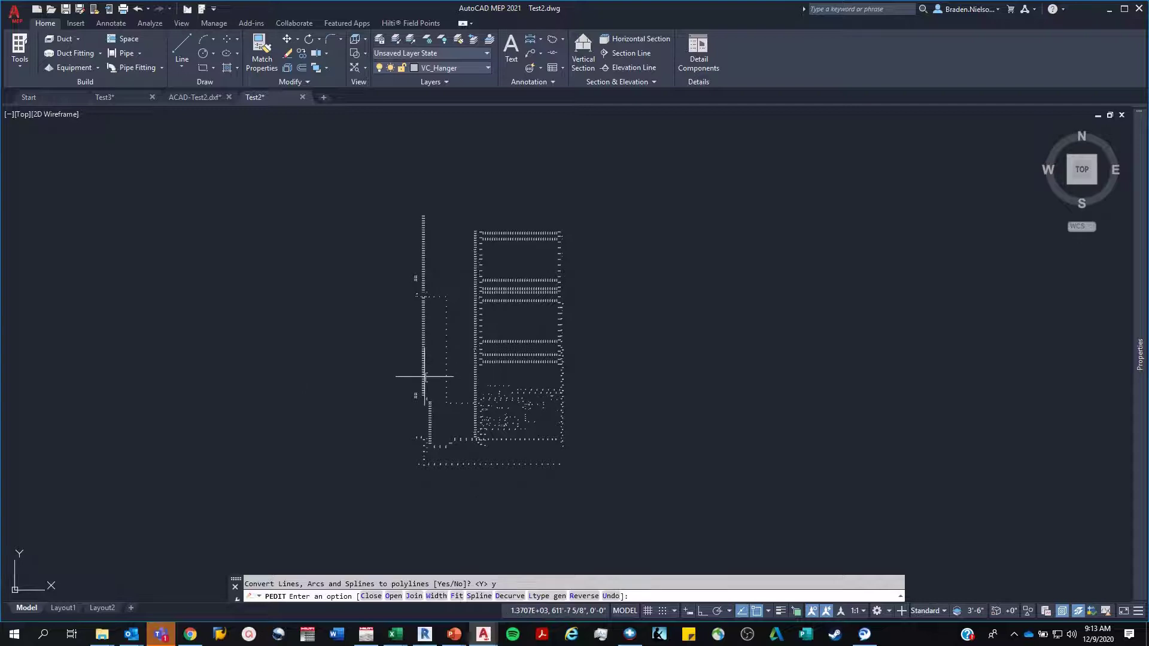
{"action": "key", "text": "Escape"}
{"action": "scroll", "coordinate": [438, 329], "scroll_direction": "up", "scroll_amount": 10}
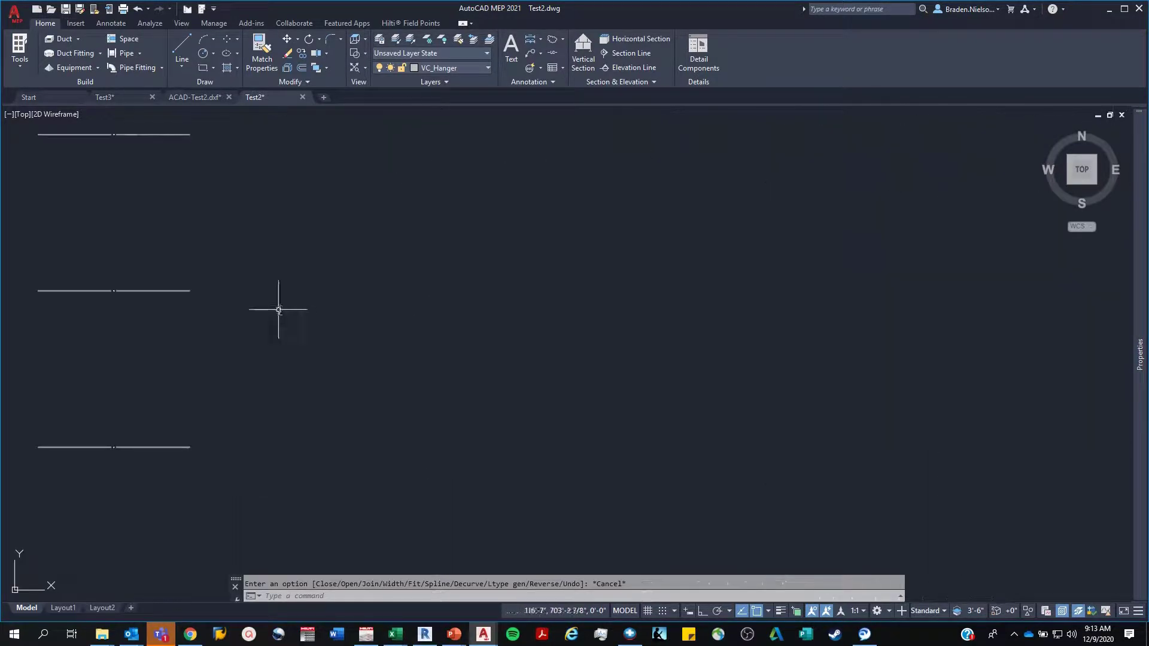
{"action": "scroll", "coordinate": [428, 413], "scroll_direction": "up", "scroll_amount": 10}
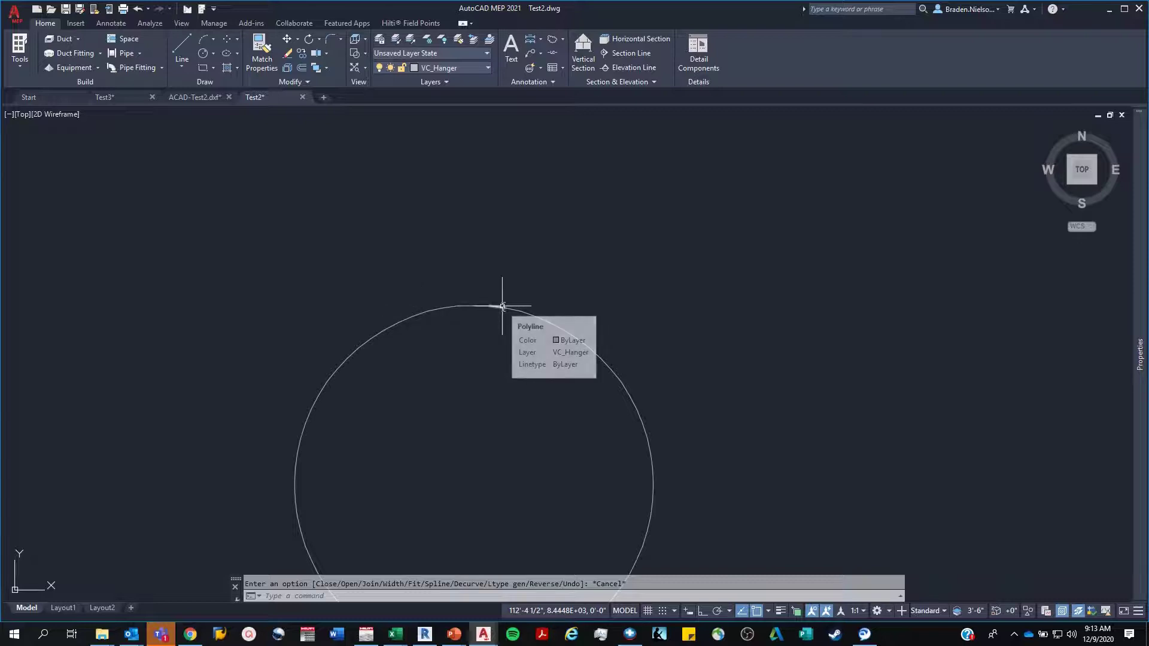
{"action": "scroll", "coordinate": [506, 311], "scroll_direction": "up", "scroll_amount": 10}
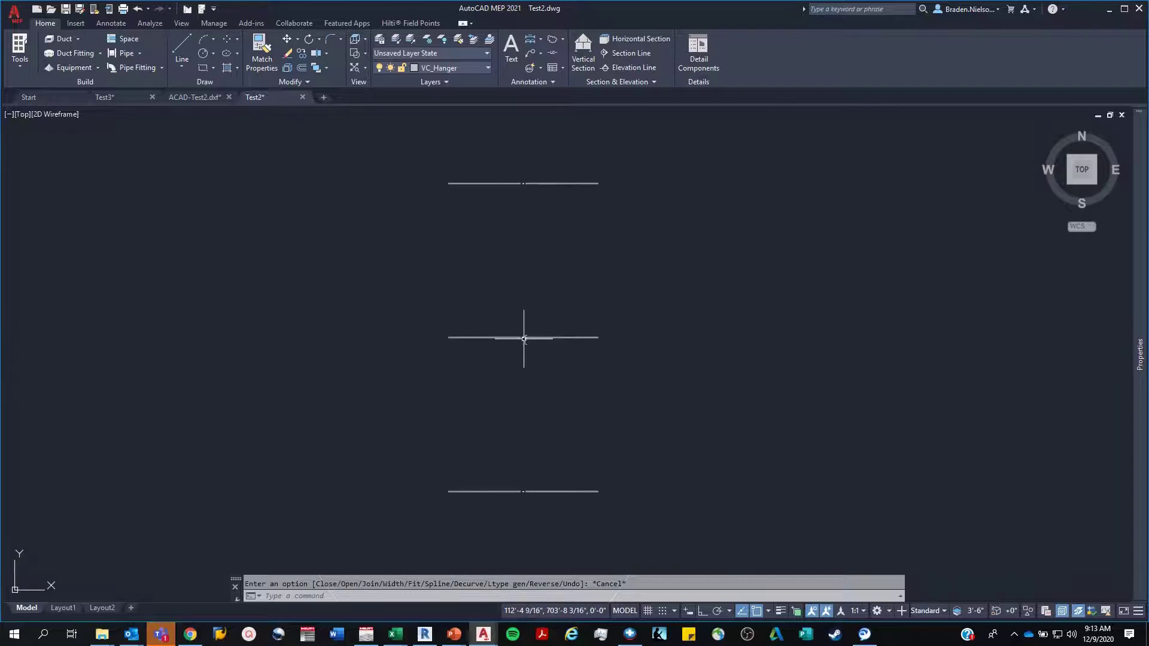
- Run PEDIT Multiple on the windowed hanger layout and choose Join with fuzz distance 0
{"action": "type", "text": "pe"}
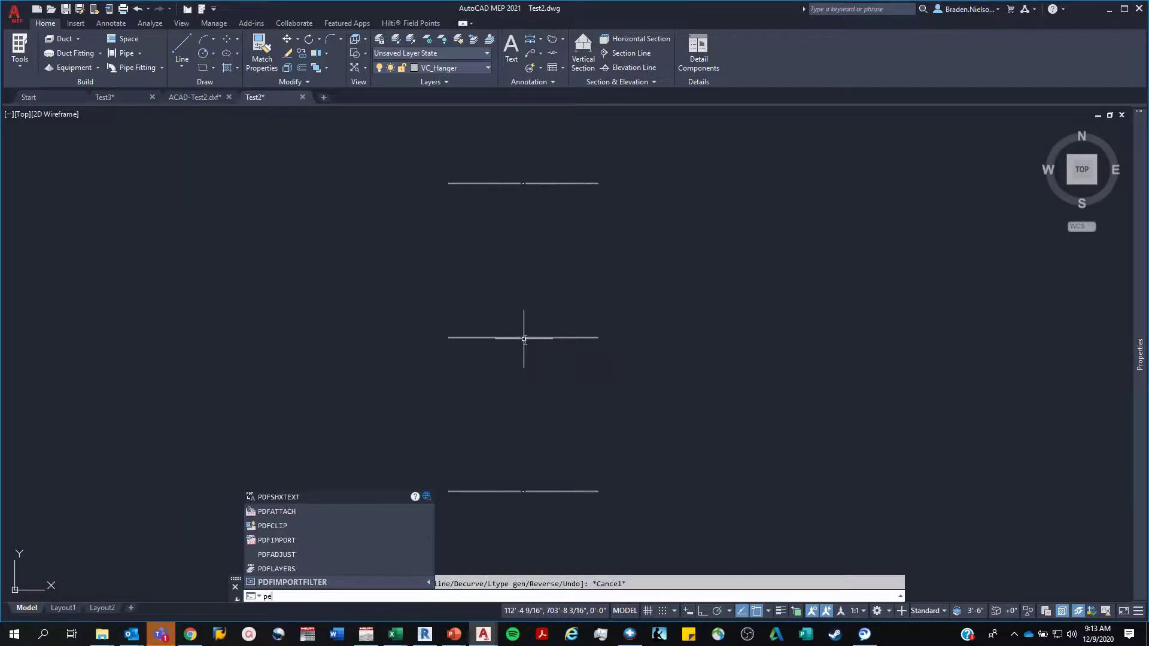
{"action": "type", "text": "dit"}
{"action": "key", "text": "Return"}
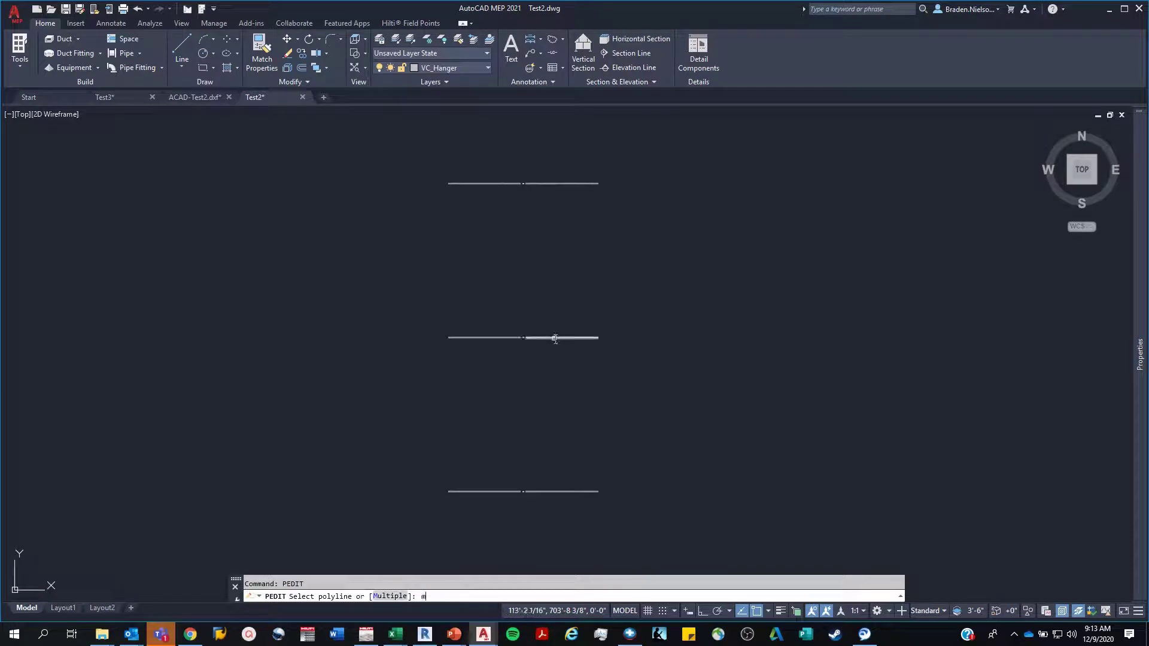
{"action": "key", "text": "Return"}
{"action": "scroll", "coordinate": [547, 336], "scroll_direction": "down", "scroll_amount": 5}
{"action": "left_click", "coordinate": [582, 331]}
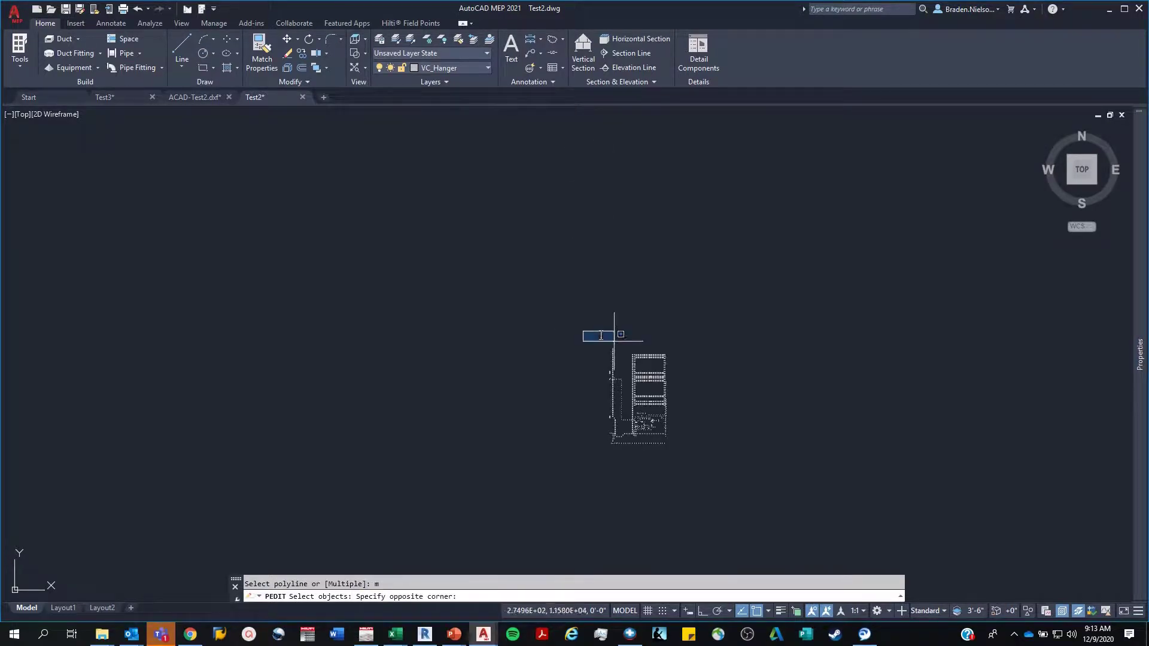
{"action": "left_click", "coordinate": [698, 458]}
{"action": "key", "text": "Return"}
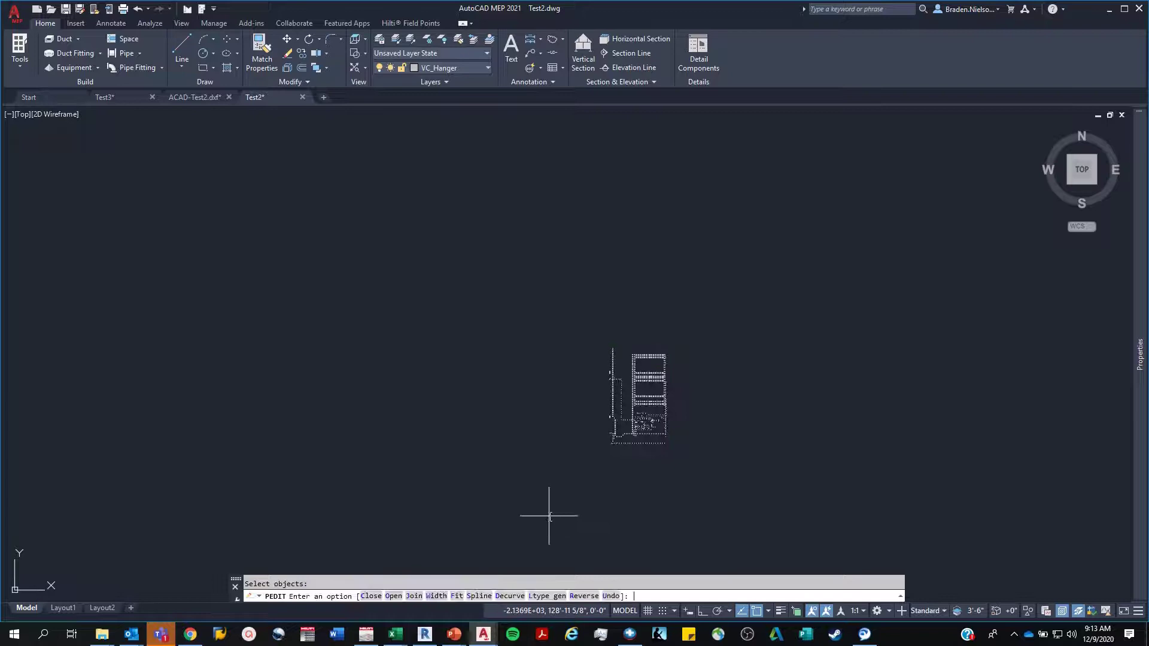
{"action": "left_click", "coordinate": [412, 596]}
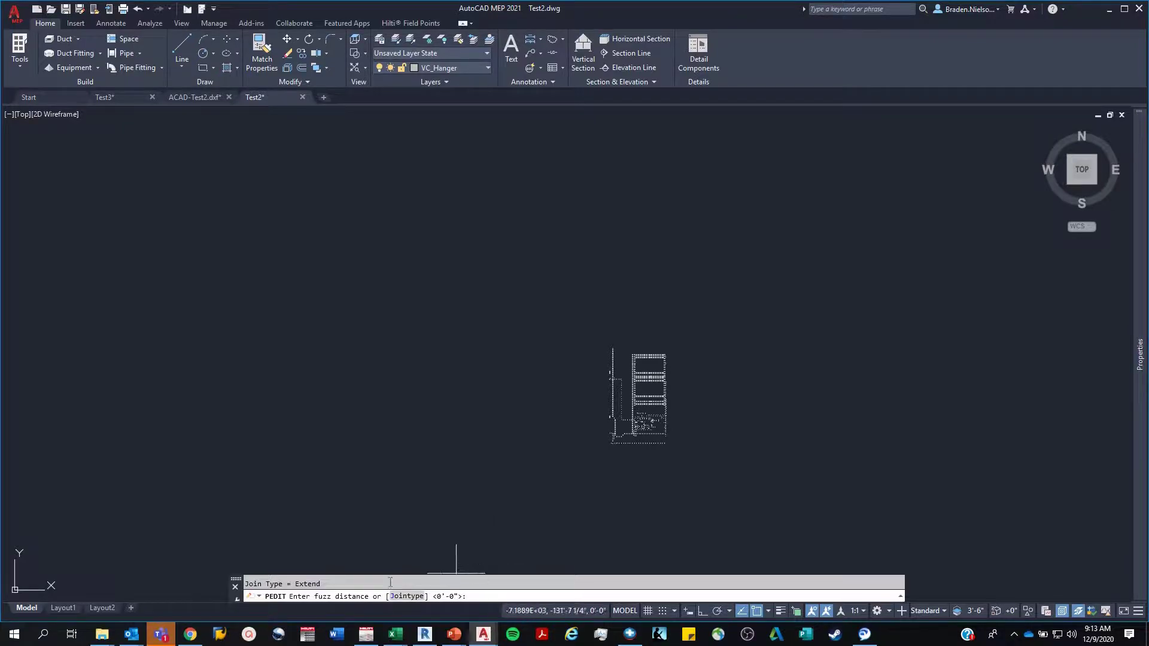
{"action": "type", "text": "0"}
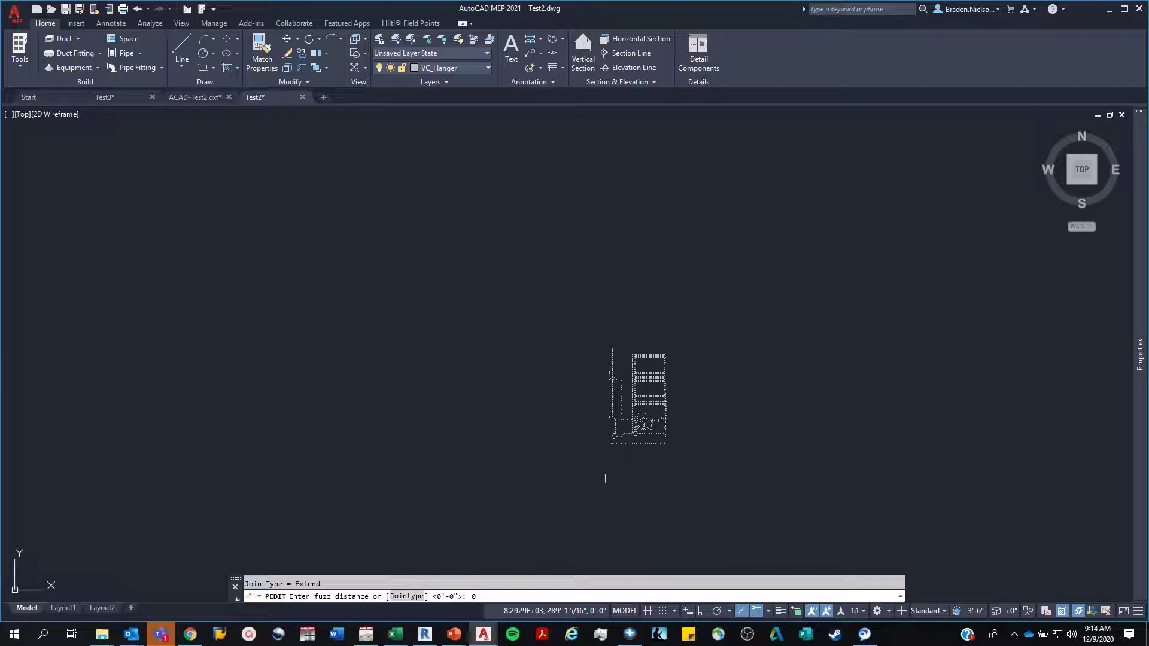
- Apply the zero-fuzz join, exit PEDIT, and confirm a hanger circle now reads as Polyline
{"action": "key", "text": "Return"}
{"action": "key", "text": "Escape"}
{"action": "scroll", "coordinate": [634, 391], "scroll_direction": "up", "scroll_amount": 6}
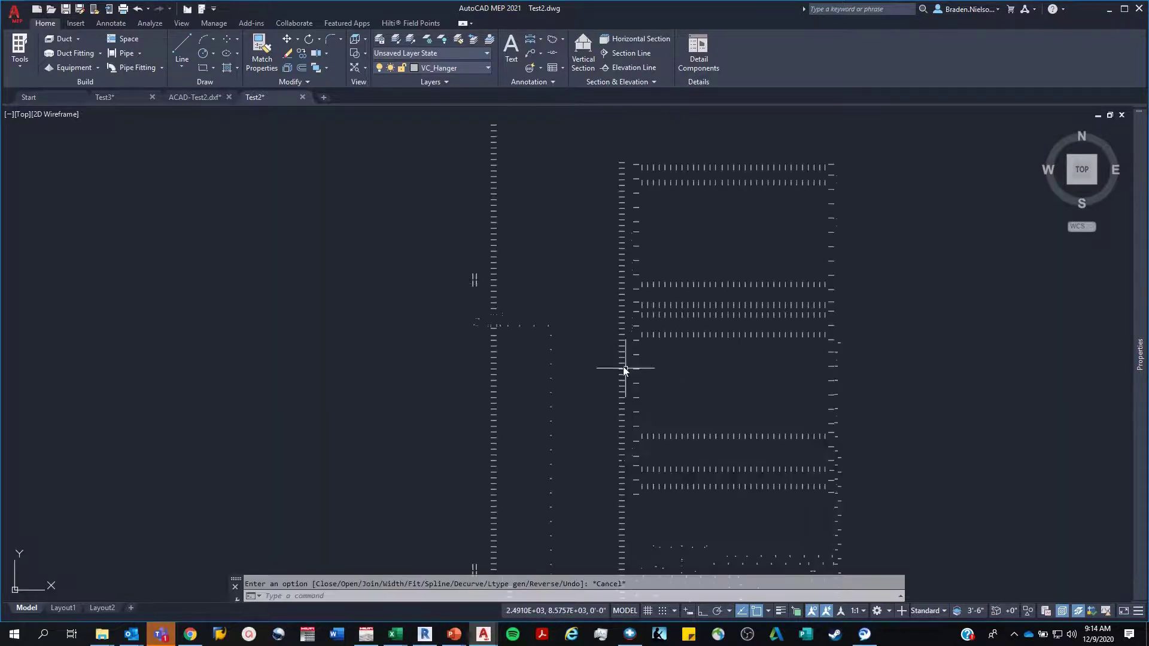
{"action": "scroll", "coordinate": [469, 277], "scroll_direction": "up", "scroll_amount": 10}
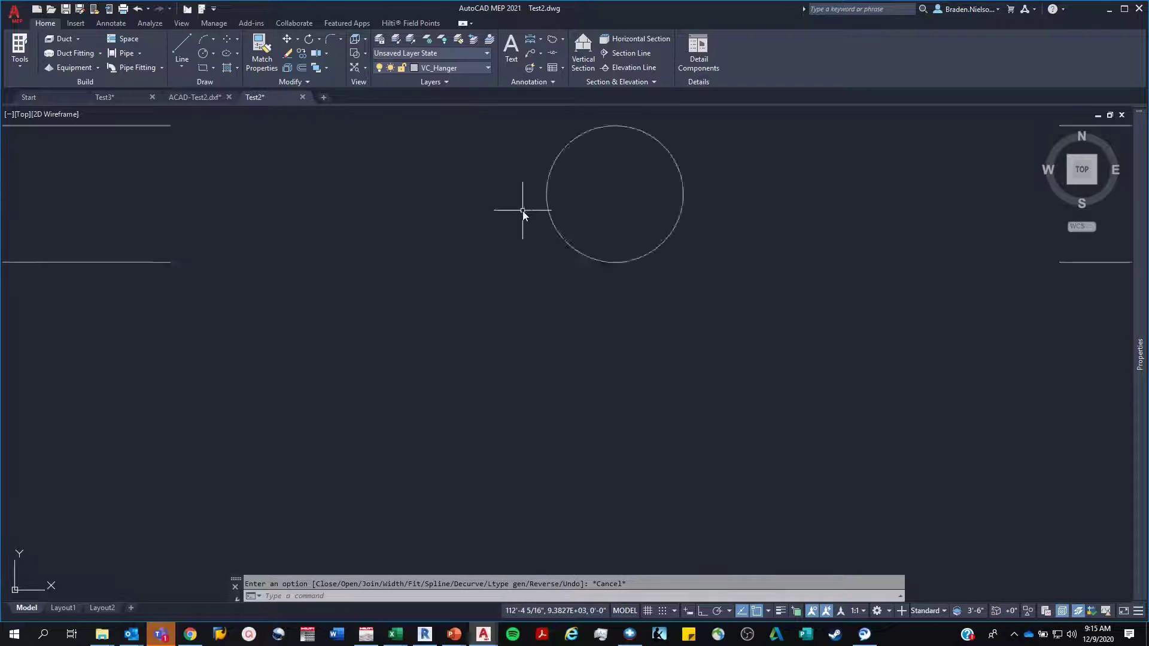
{"action": "scroll", "coordinate": [562, 192], "scroll_direction": "up", "scroll_amount": 2}
{"action": "scroll", "coordinate": [628, 213], "scroll_direction": "down", "scroll_amount": 9}
{"action": "scroll", "coordinate": [552, 243], "scroll_direction": "up", "scroll_amount": 4}
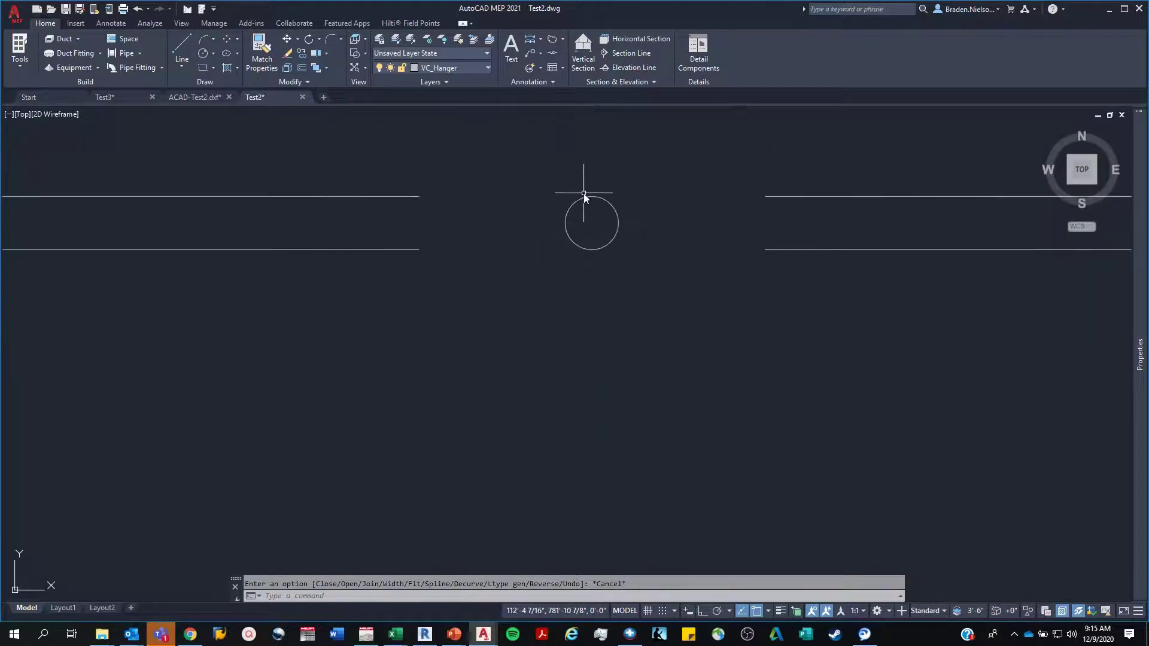
{"action": "mouse_move", "coordinate": [583, 198]}
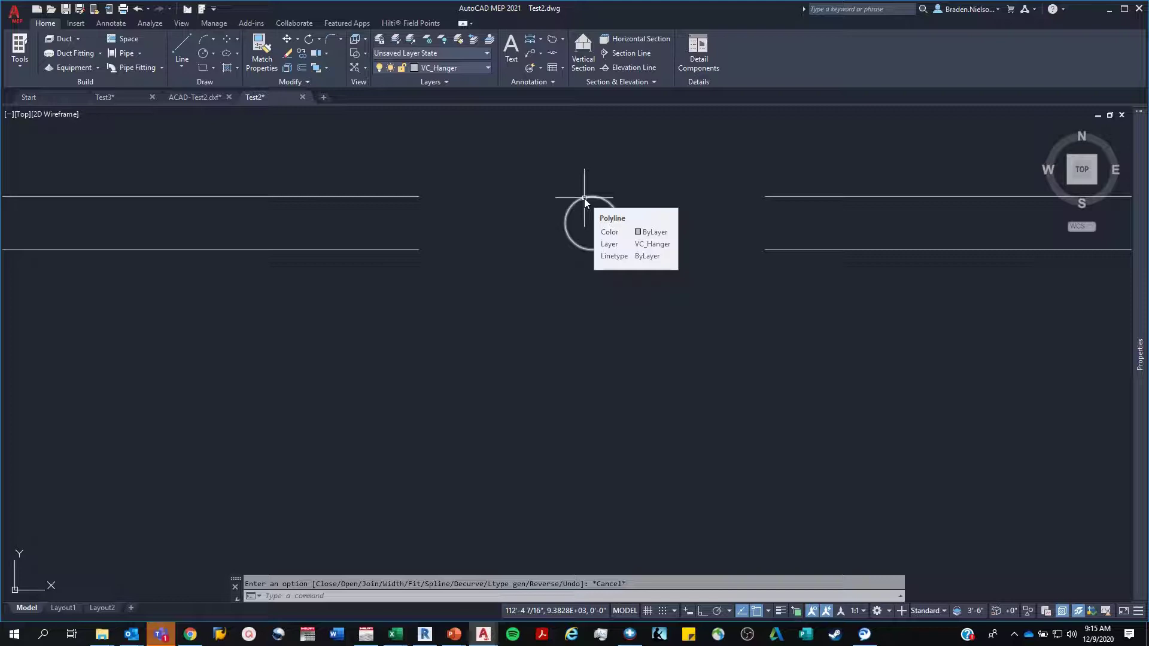
{"action": "type", "text": "PED"}
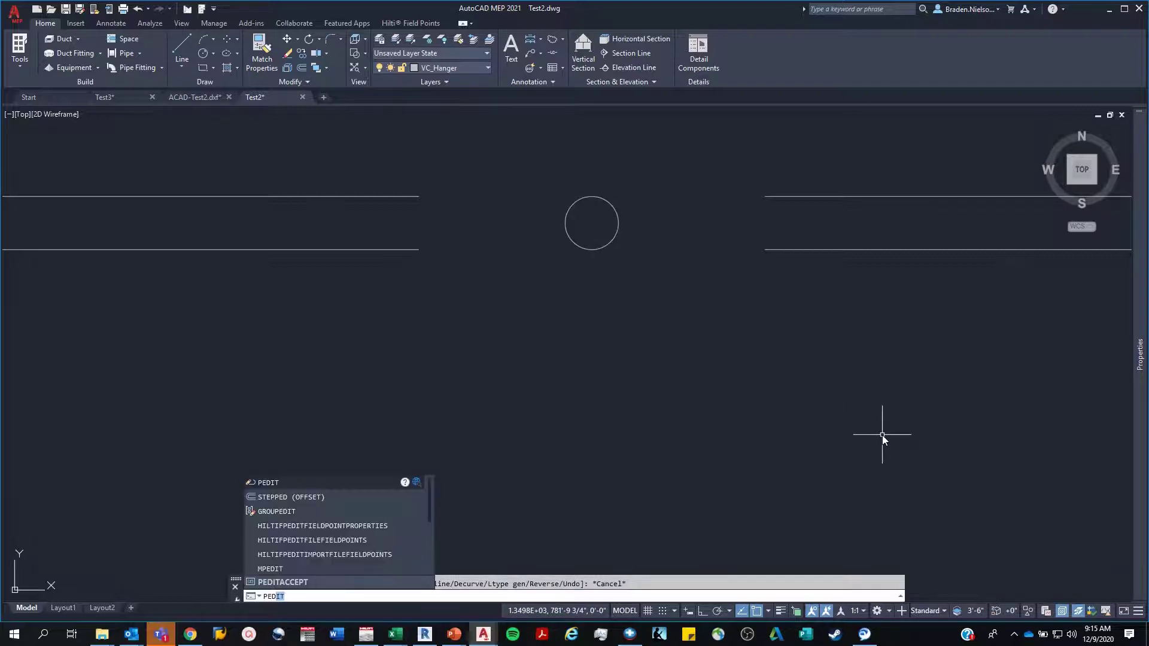
{"action": "type", "text": "I"}
{"action": "key", "text": "Return"}
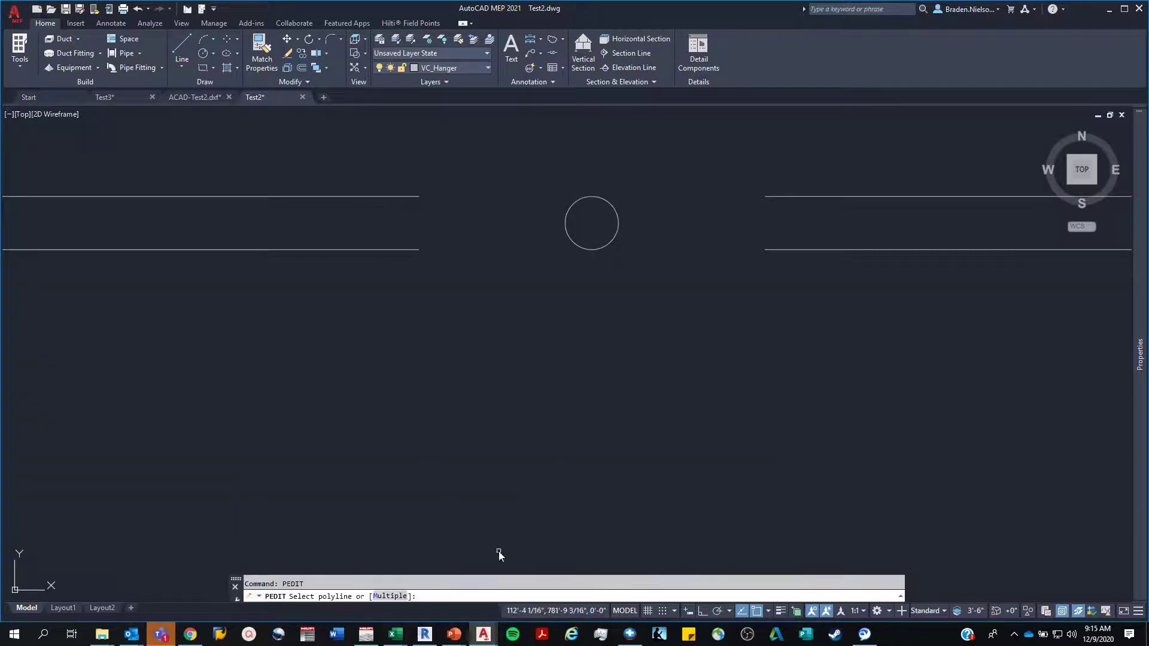
{"action": "type", "text": "m"}
{"action": "key", "text": "Return"}
{"action": "scroll", "coordinate": [540, 474], "scroll_direction": "down", "scroll_amount": 10}
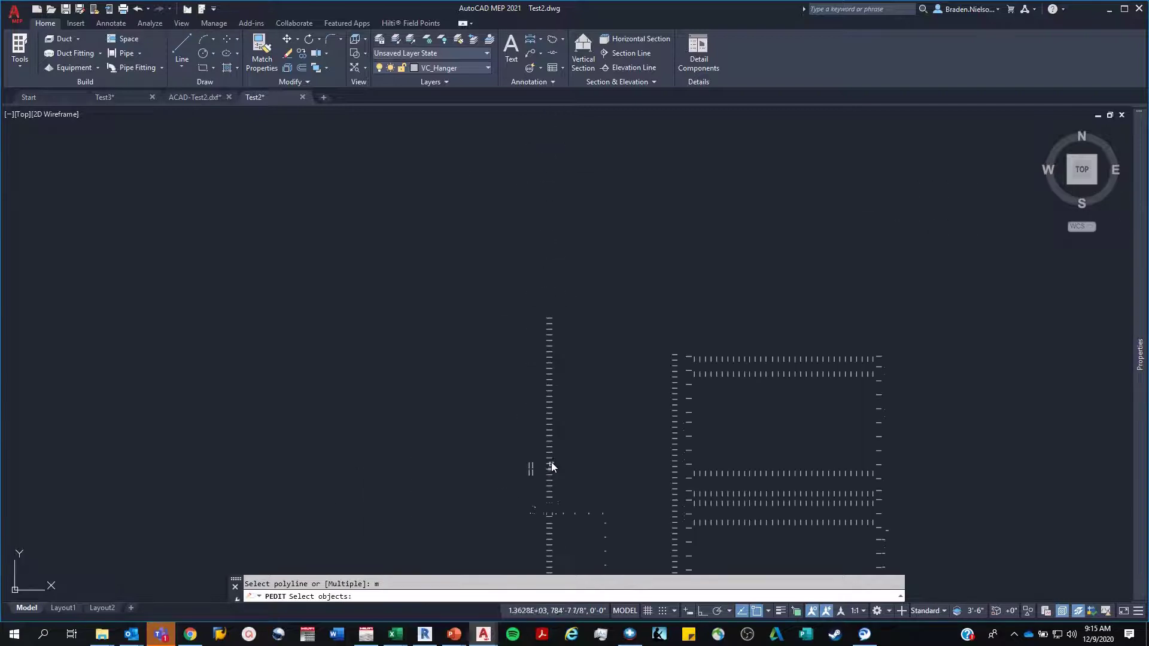
{"action": "left_click", "coordinate": [515, 349]}
{"action": "left_click", "coordinate": [651, 505]}
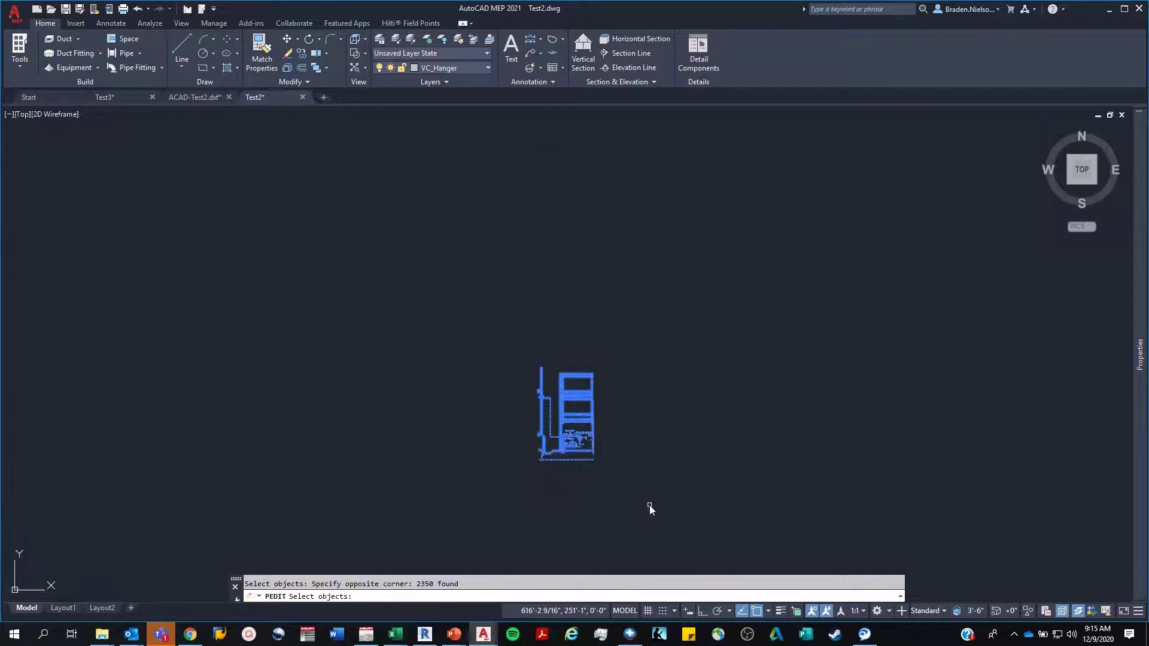
{"action": "key", "text": "Return"}
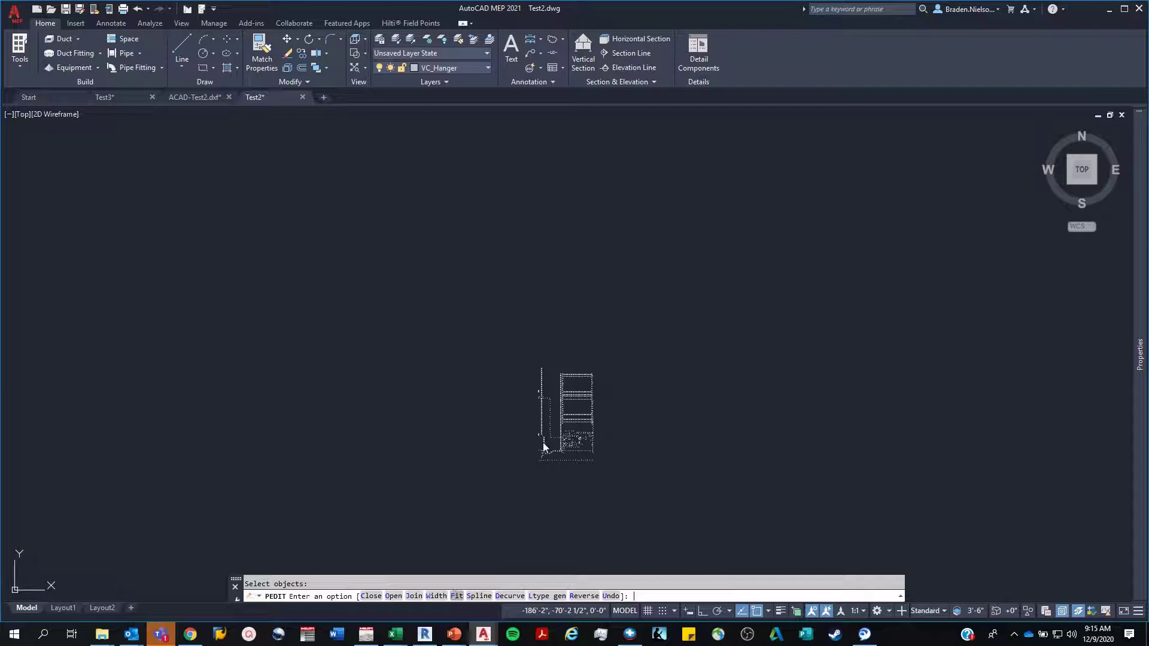
{"action": "key", "text": "Escape"}
{"action": "scroll", "coordinate": [571, 446], "scroll_direction": "up", "scroll_amount": 8}
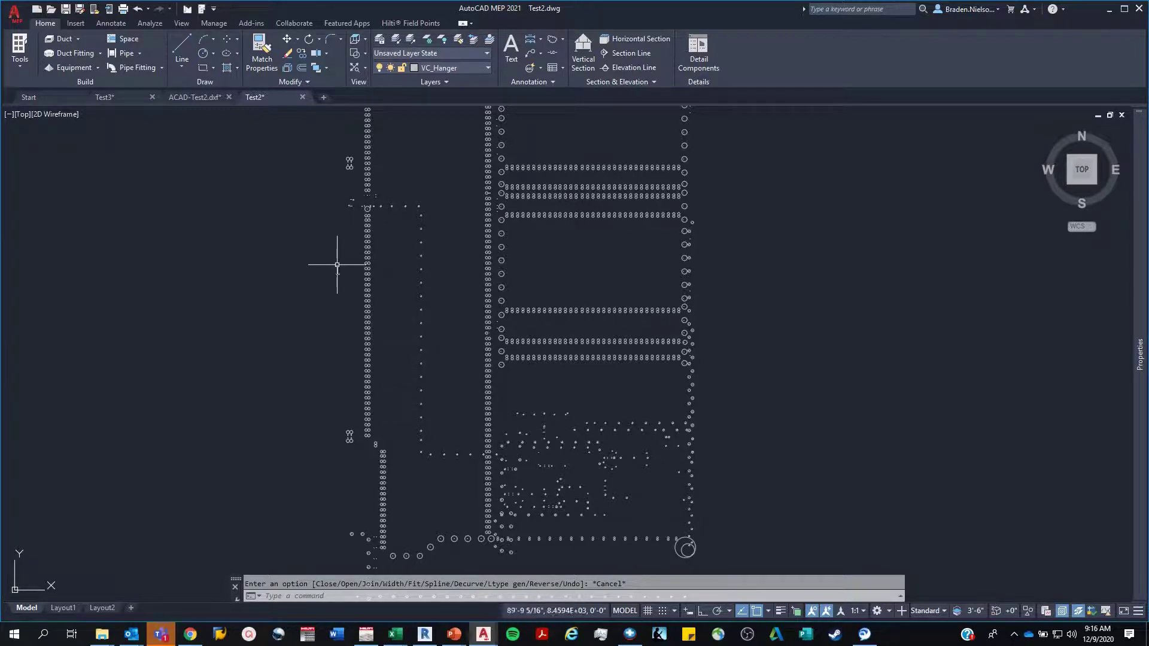
- Zoom into a pipe pair and select the small 2D polyline hanger circle on VC_Hanger
{"action": "scroll", "coordinate": [338, 210], "scroll_direction": "up", "scroll_amount": 15}
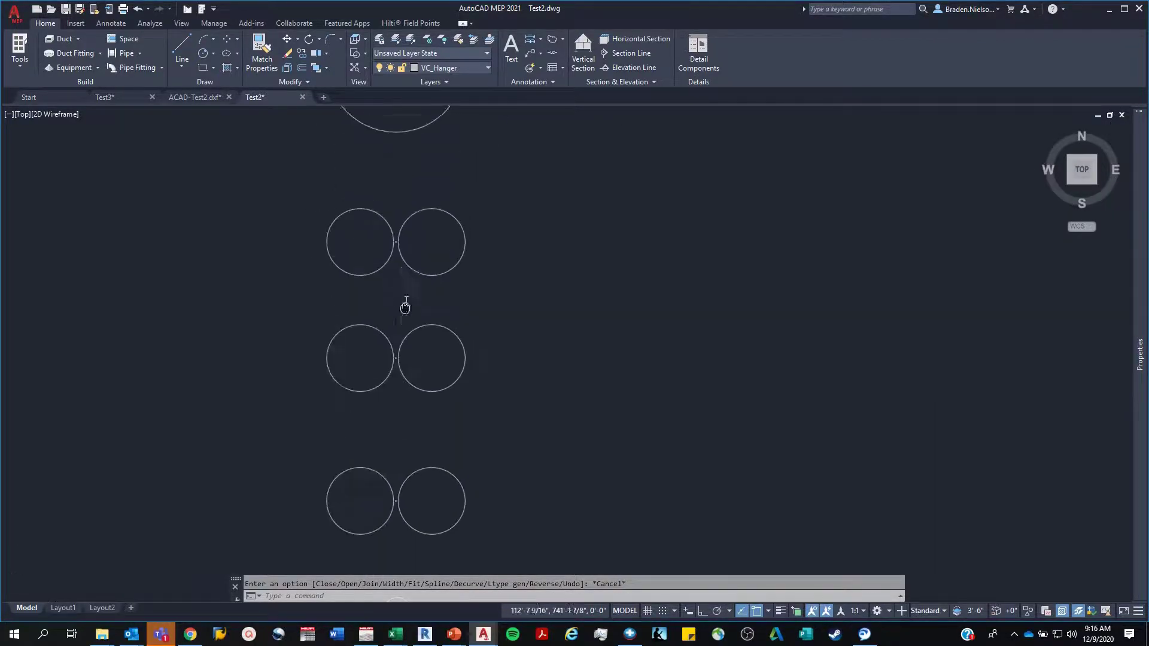
{"action": "scroll", "coordinate": [392, 254], "scroll_direction": "up", "scroll_amount": 5}
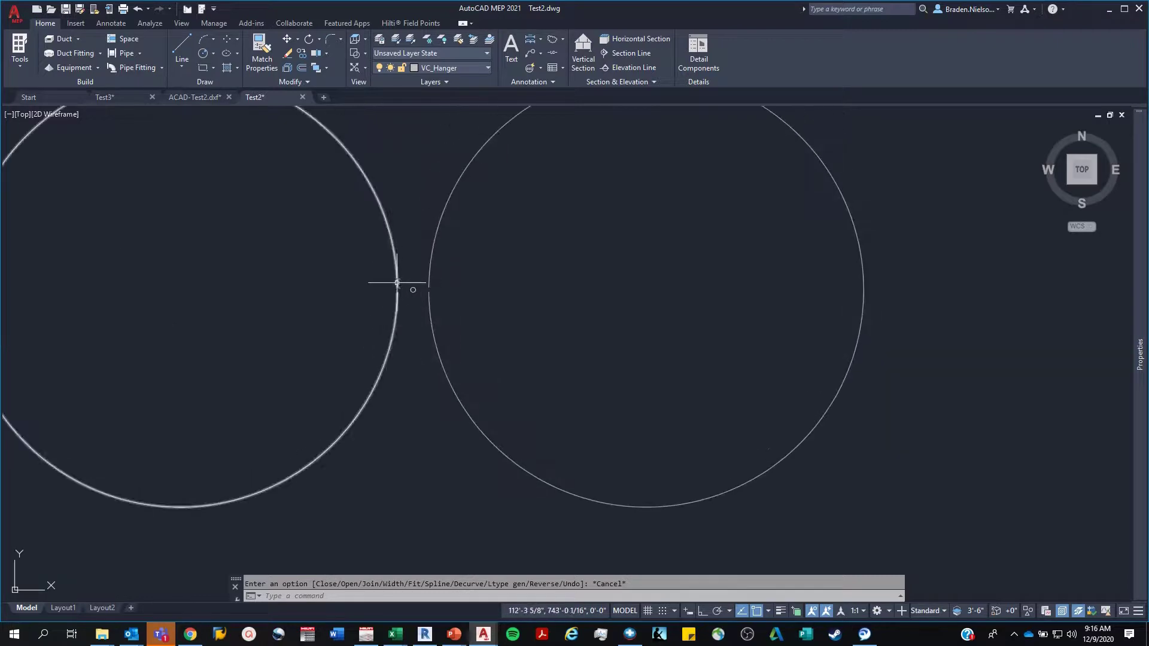
{"action": "scroll", "coordinate": [393, 333], "scroll_direction": "down", "scroll_amount": 2}
{"action": "middle_click_drag", "start_coordinate": [390, 359], "coordinate": [503, 364]}
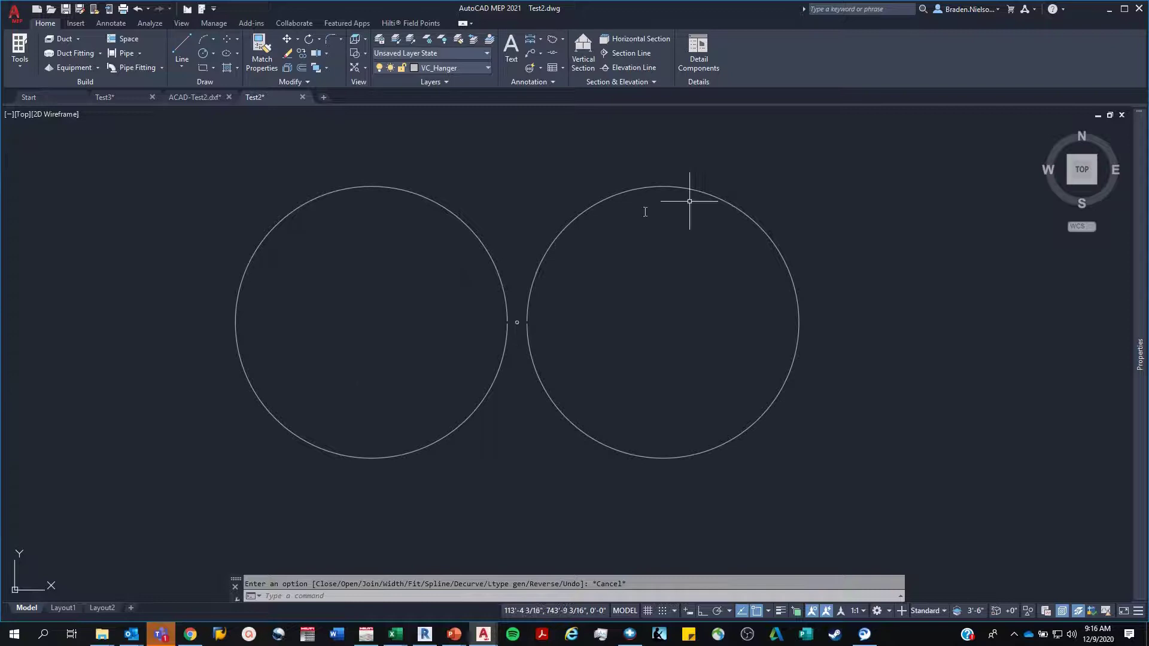
{"action": "scroll", "coordinate": [518, 317], "scroll_direction": "up", "scroll_amount": 10}
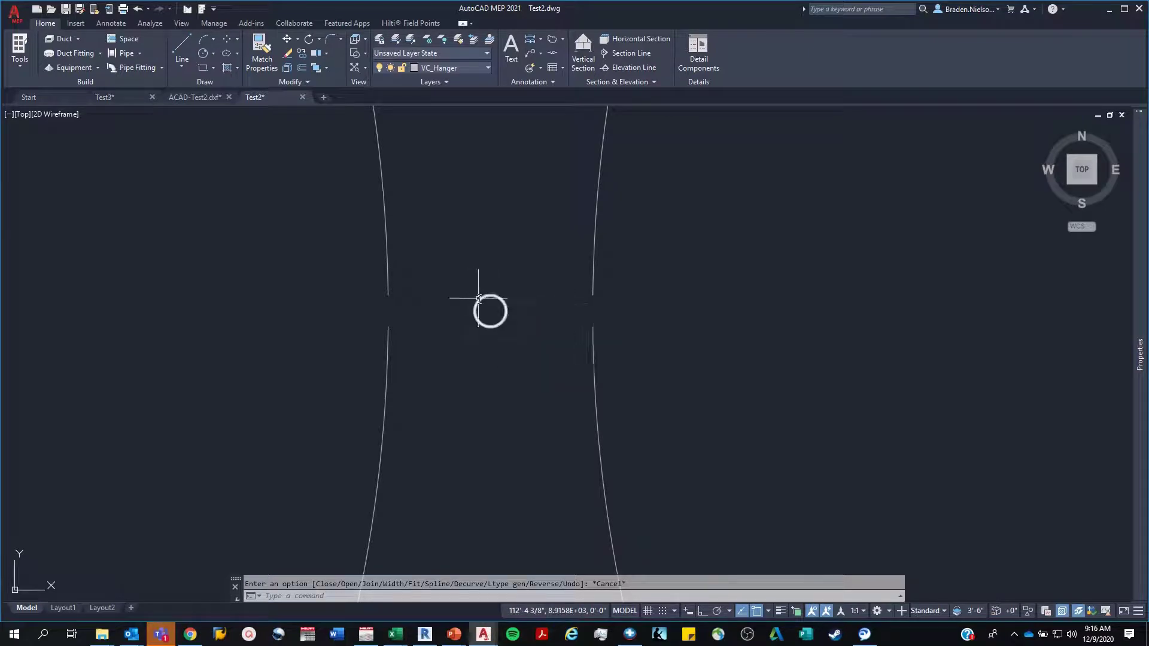
{"action": "scroll", "coordinate": [481, 293], "scroll_direction": "up", "scroll_amount": 6}
{"action": "middle_click_drag", "start_coordinate": [518, 300], "coordinate": [475, 331]}
{"action": "middle_click_drag", "start_coordinate": [549, 339], "coordinate": [517, 259]}
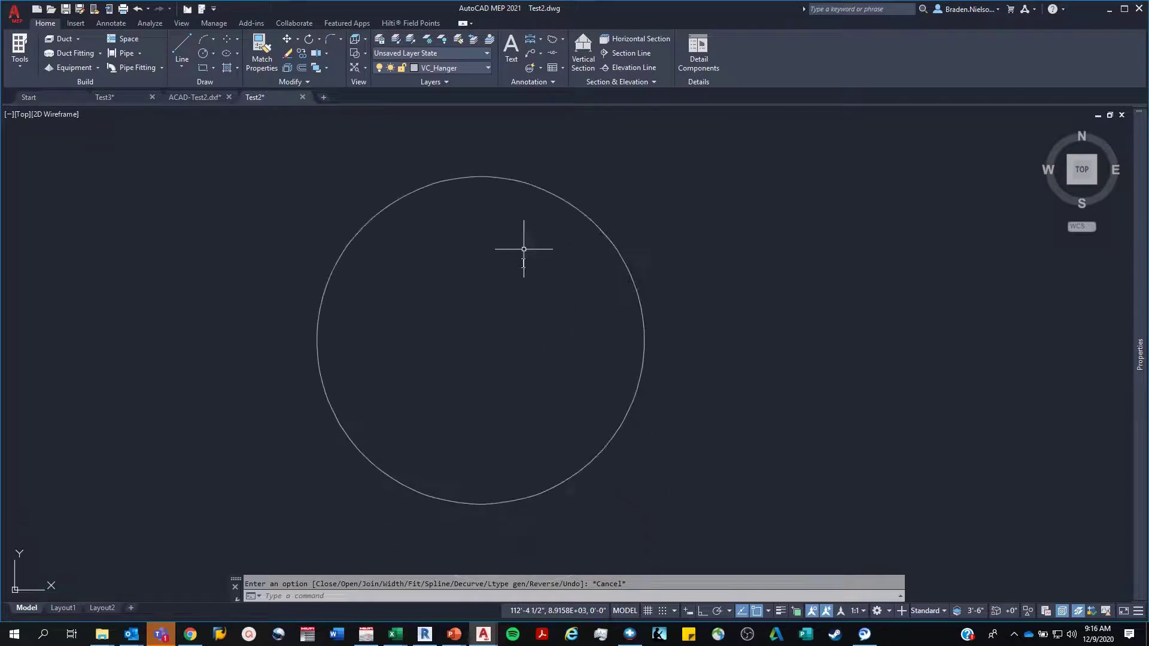
{"action": "left_click", "coordinate": [539, 187]}
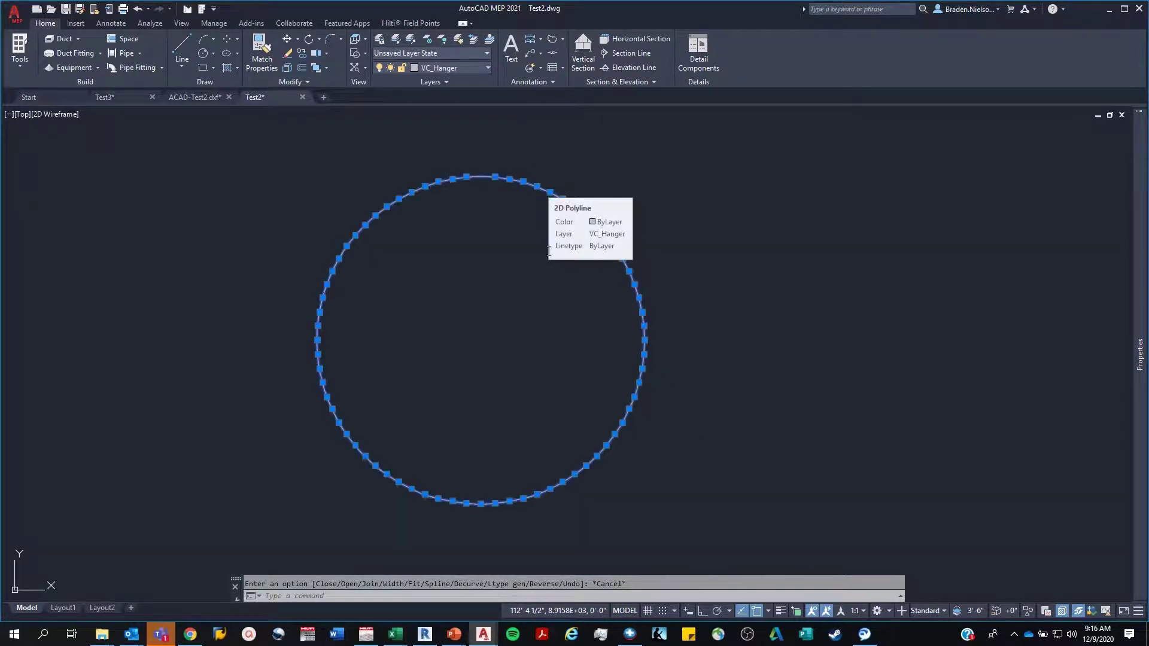
- Explode the selected hanger polyline with X and confirm it now reads as an Arc
{"action": "type", "text": "x"}
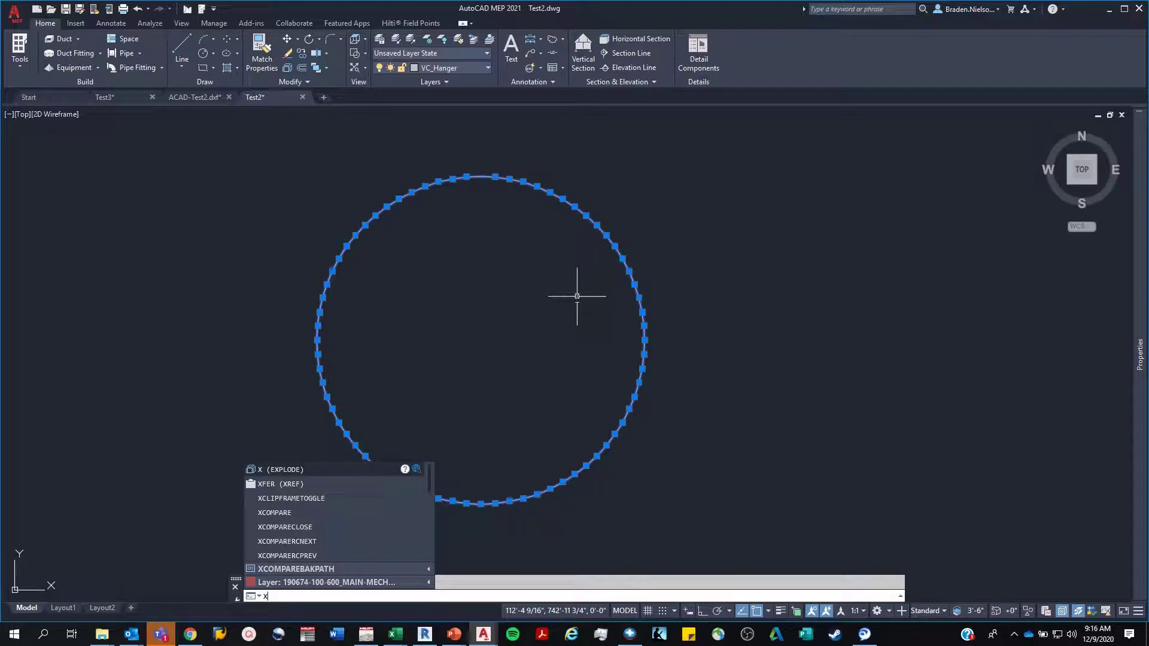
{"action": "key", "text": "Return"}
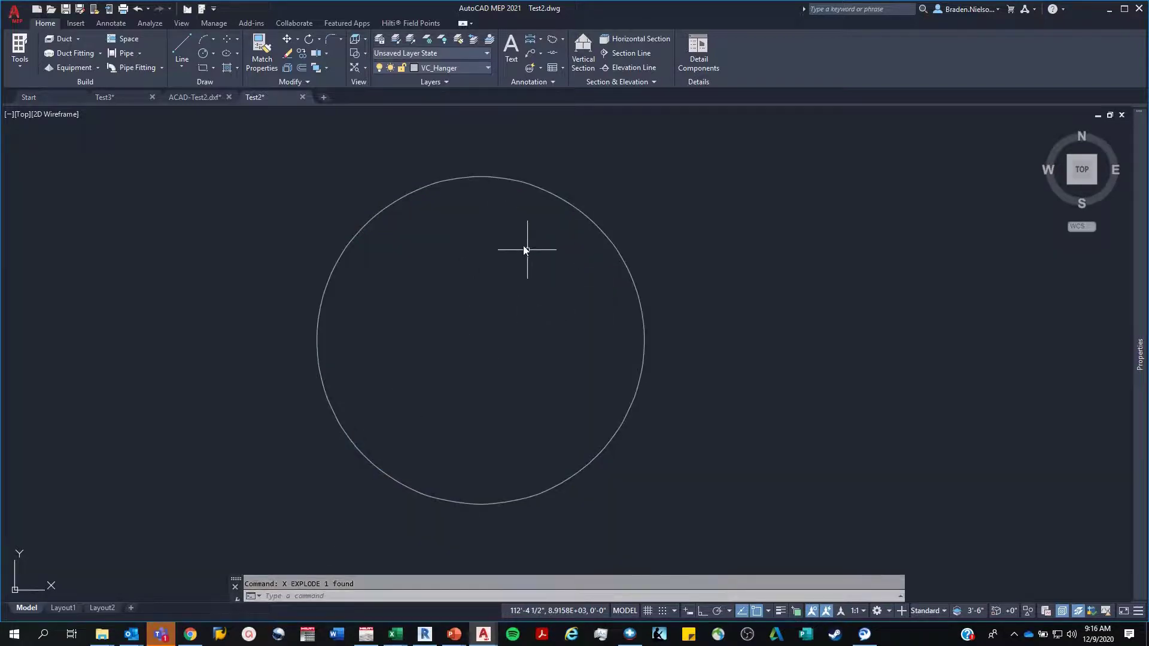
{"action": "scroll", "coordinate": [520, 185], "scroll_direction": "up", "scroll_amount": 4}
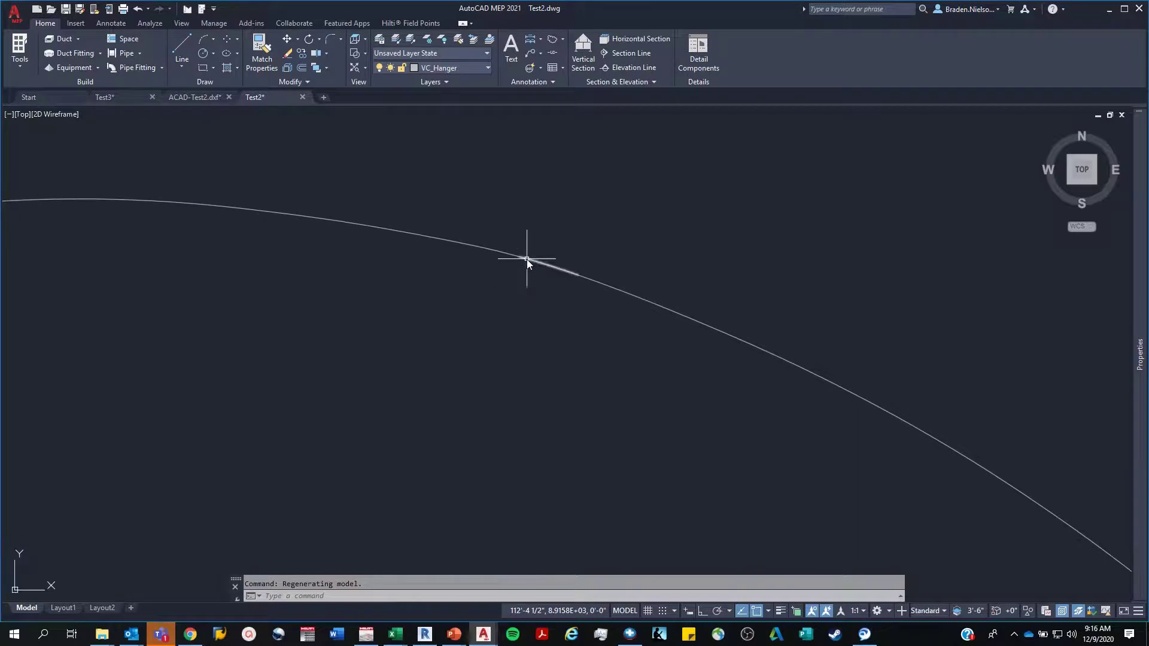
{"action": "mouse_move", "coordinate": [526, 260]}
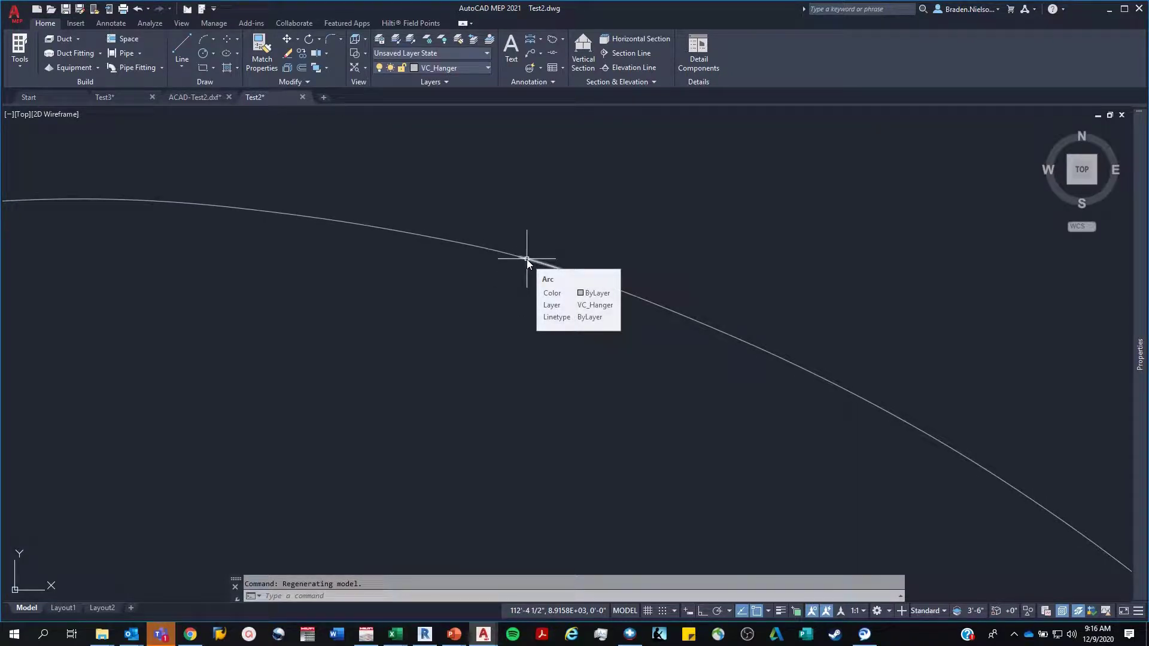
{"action": "scroll", "coordinate": [527, 259], "scroll_direction": "down", "scroll_amount": 4}
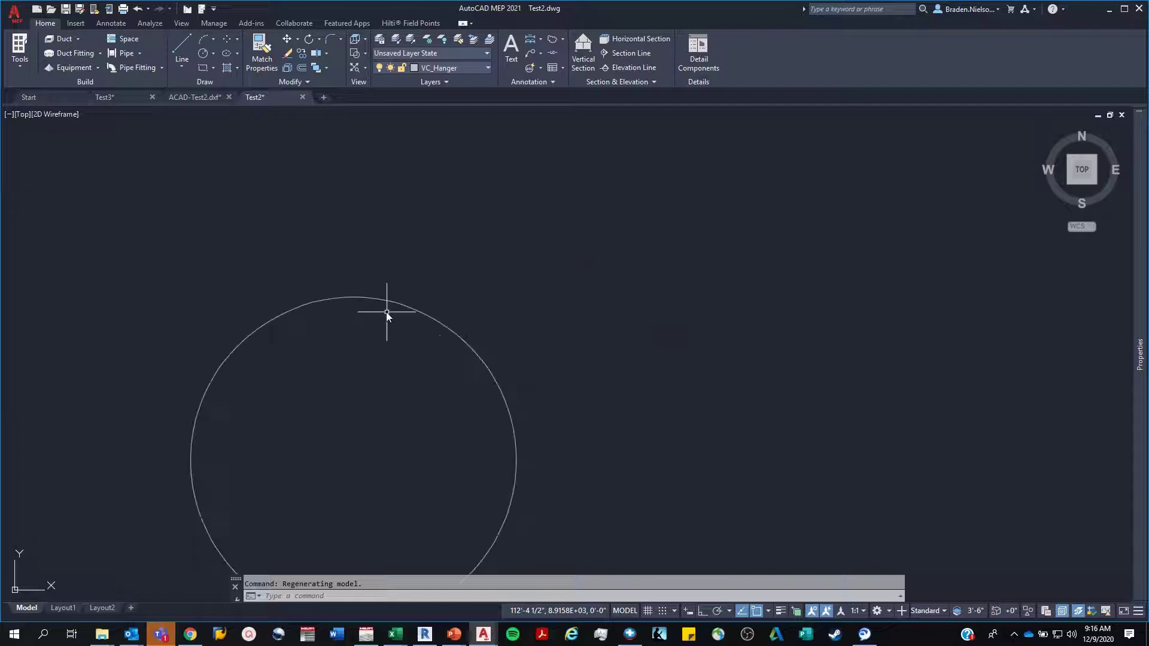
{"action": "scroll", "coordinate": [477, 374], "scroll_direction": "up", "scroll_amount": 5}
{"action": "scroll", "coordinate": [614, 380], "scroll_direction": "down", "scroll_amount": 5}
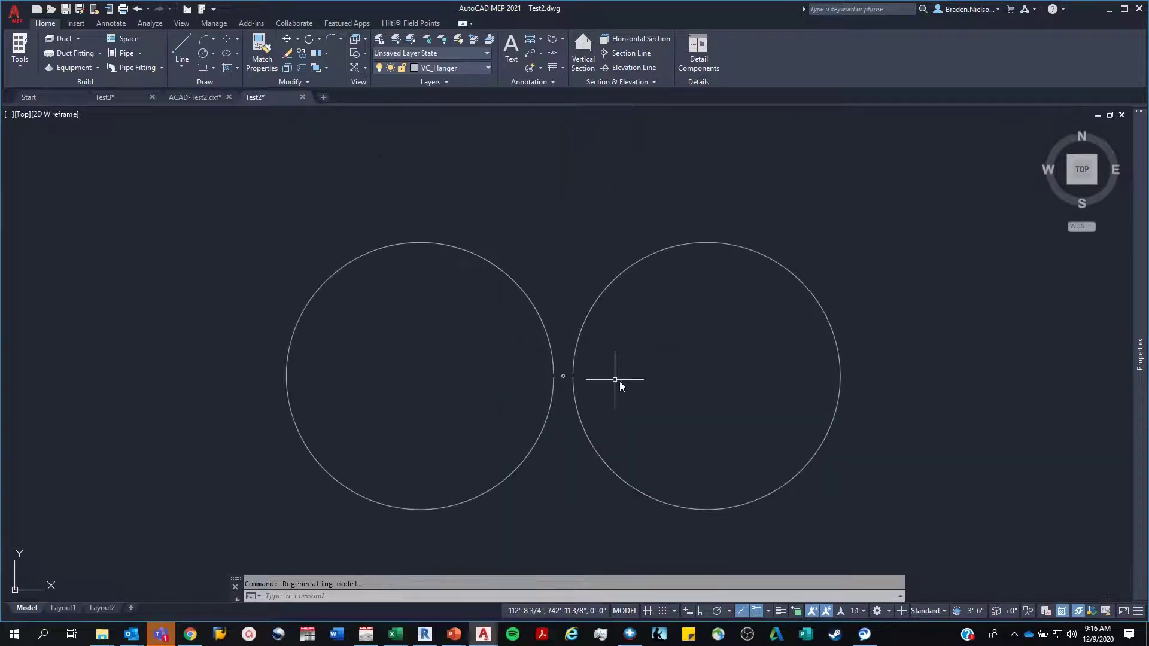
- Select all isolated hanger geometry, explode it, and zoom in to inspect the small circles
{"action": "key", "text": "ctrl+a"}
{"action": "scroll", "coordinate": [864, 377], "scroll_direction": "down", "scroll_amount": 6}
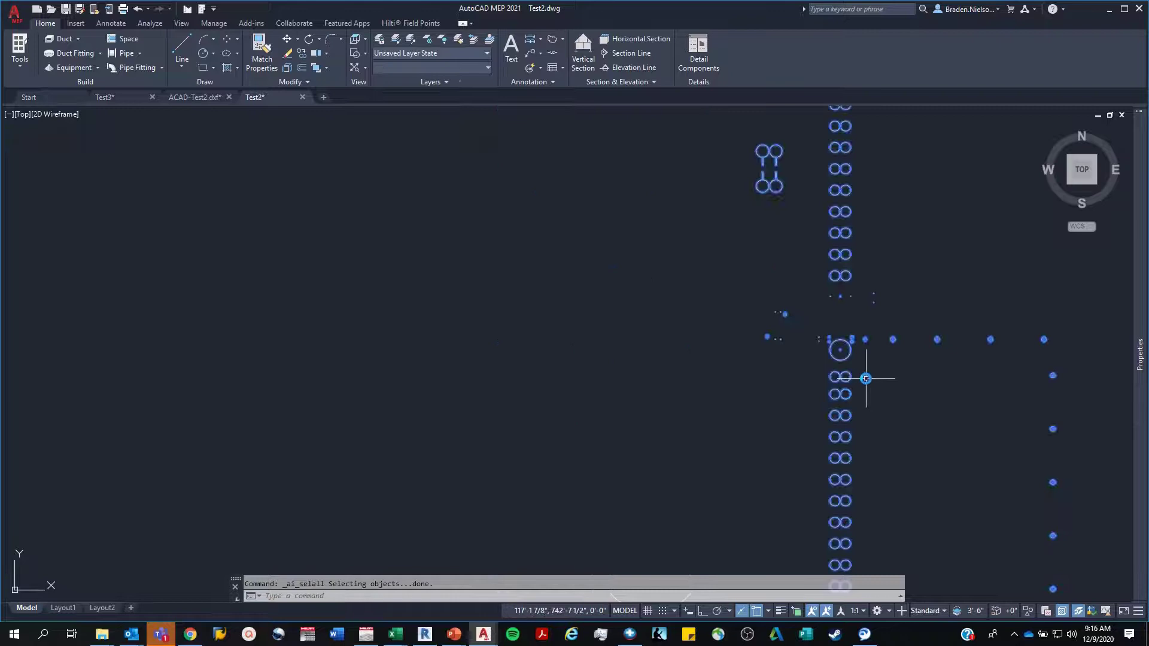
{"action": "middle_click_drag", "start_coordinate": [861, 390], "coordinate": [626, 353]}
{"action": "type", "text": "x"}
{"action": "key", "text": "Return"}
{"action": "scroll", "coordinate": [594, 336], "scroll_direction": "up", "scroll_amount": 8}
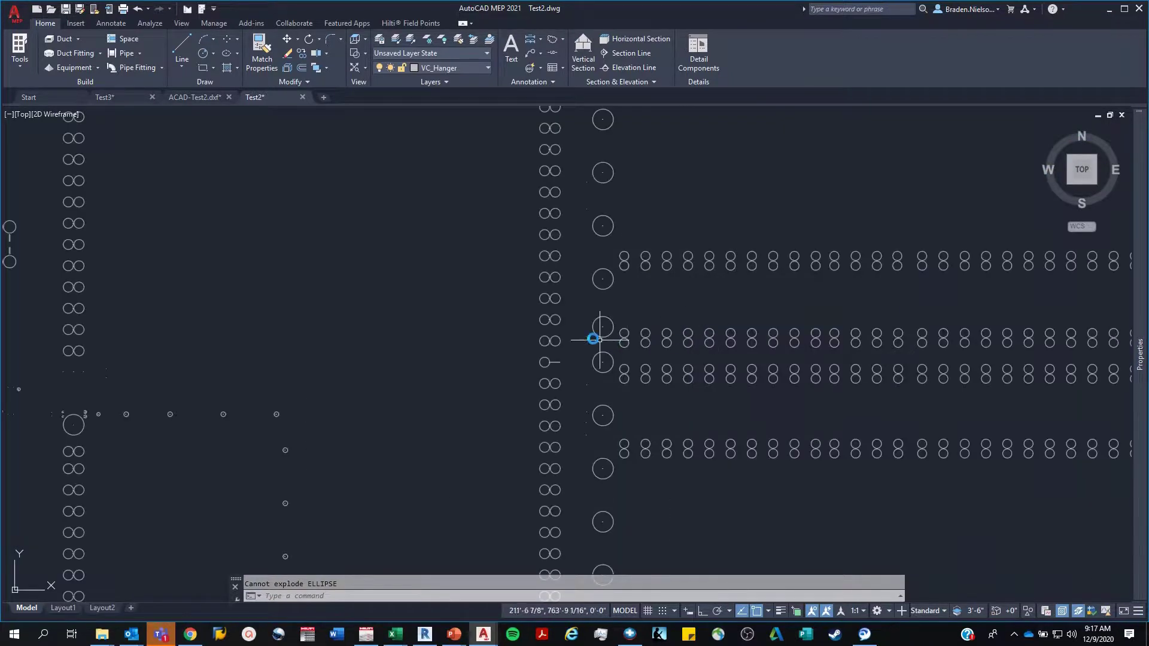
{"action": "scroll", "coordinate": [530, 420], "scroll_direction": "up", "scroll_amount": 10}
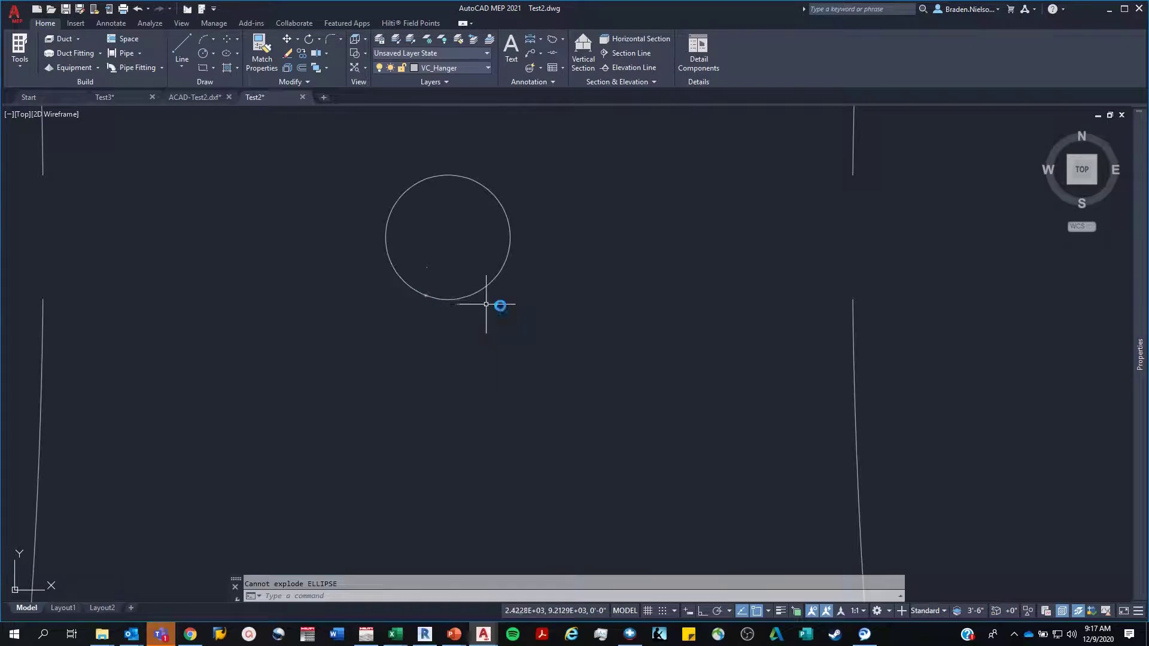
{"action": "scroll", "coordinate": [786, 319], "scroll_direction": "down", "scroll_amount": 8}
{"action": "scroll", "coordinate": [688, 403], "scroll_direction": "up", "scroll_amount": 10}
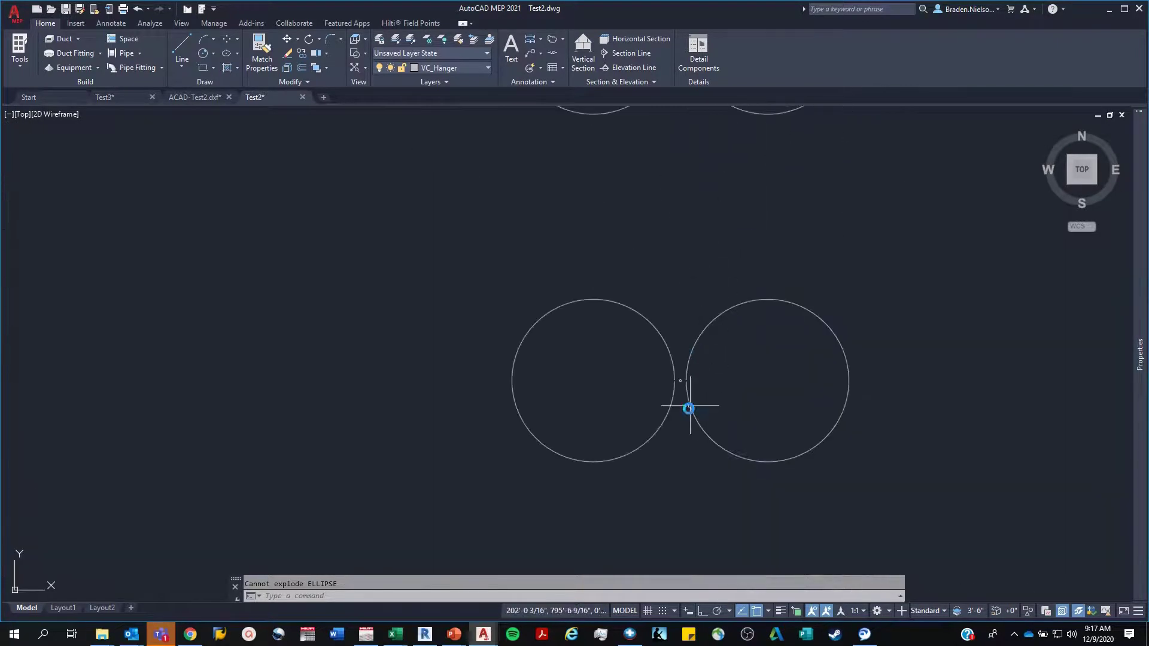
{"action": "scroll", "coordinate": [606, 374], "scroll_direction": "up", "scroll_amount": 2}
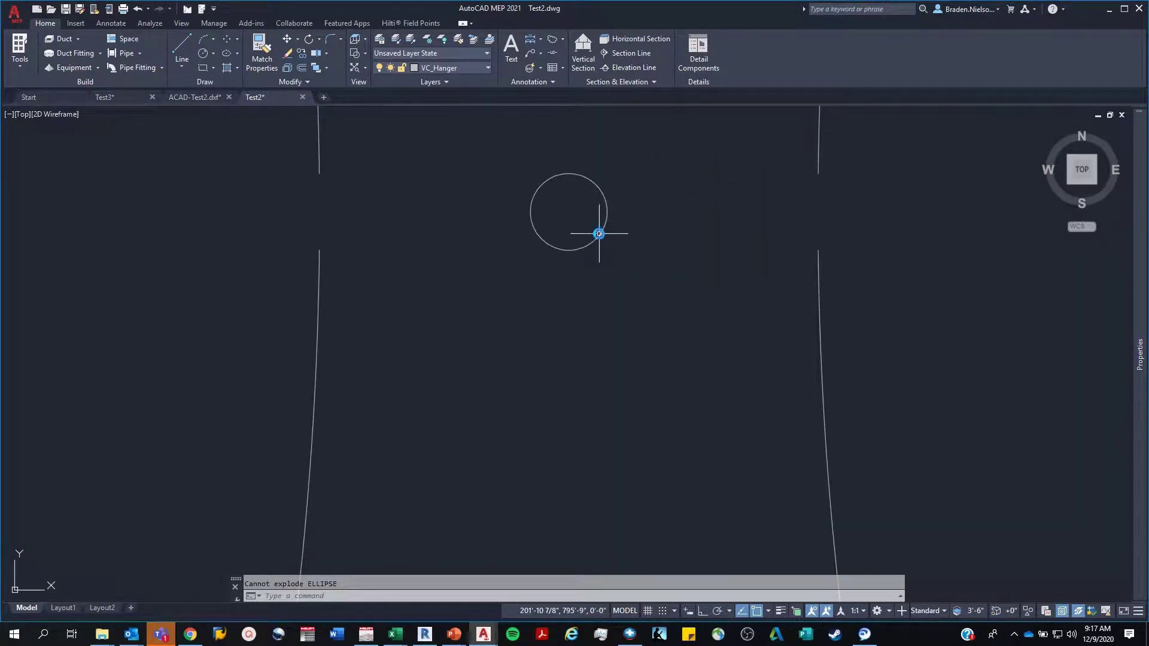
{"action": "scroll", "coordinate": [599, 233], "scroll_direction": "down", "scroll_amount": 3}
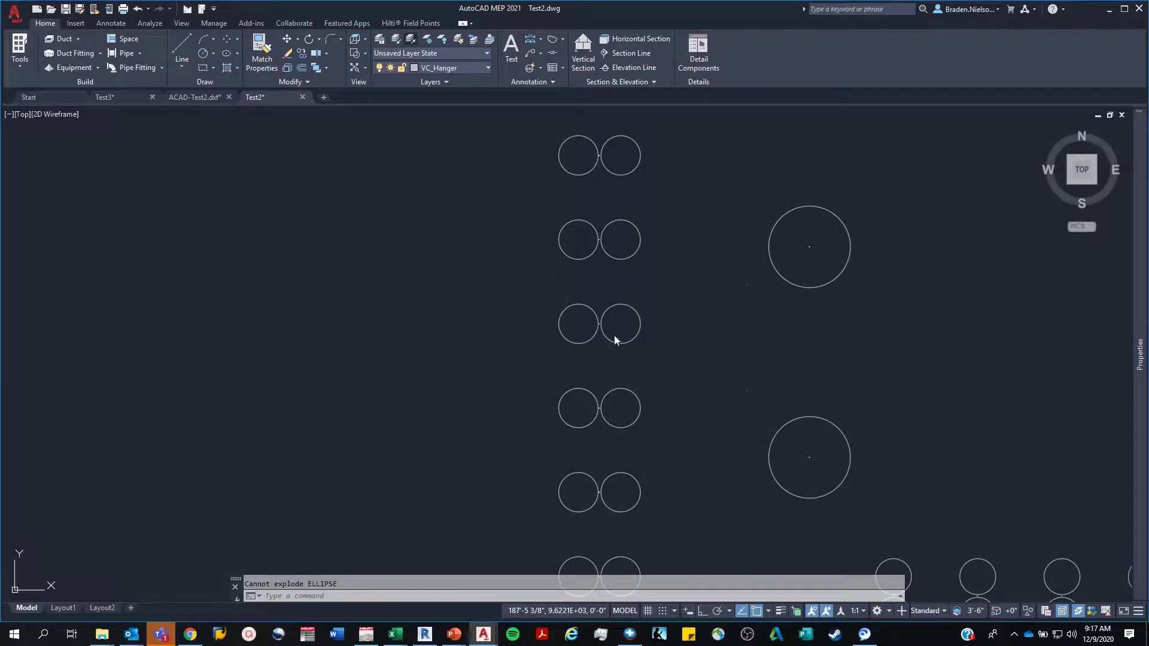
- Restore all the previously isolated layers
{"action": "key", "text": "F12"}
{"action": "scroll", "coordinate": [614, 340], "scroll_direction": "down", "scroll_amount": 5}
{"action": "scroll", "coordinate": [688, 288], "scroll_direction": "up", "scroll_amount": 5}
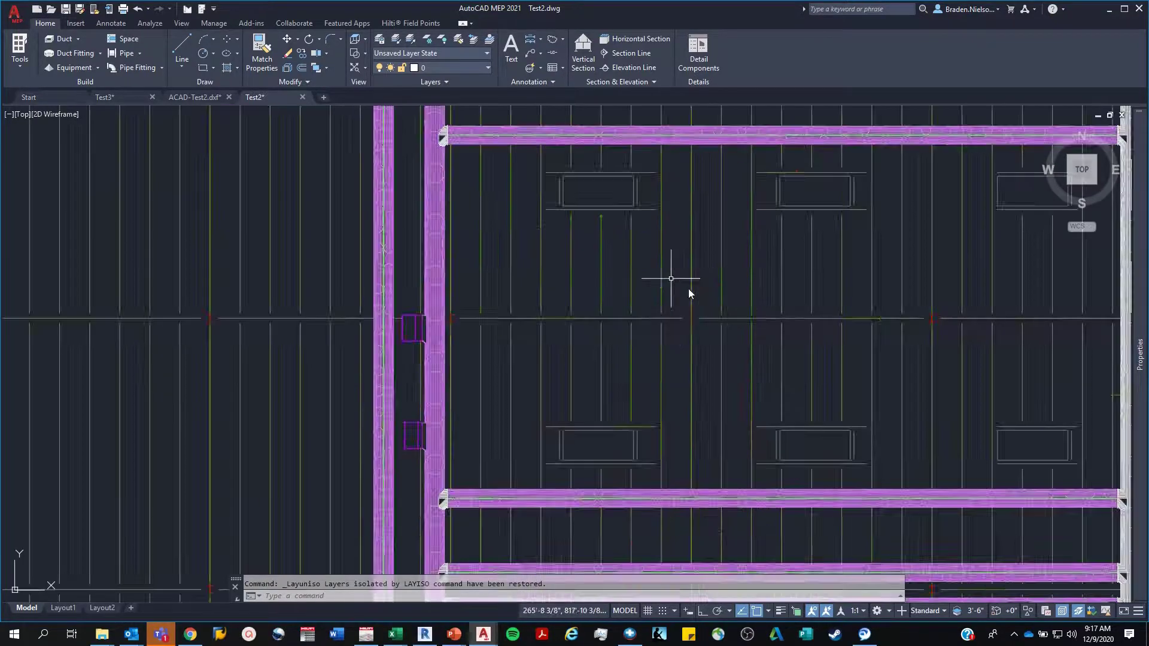
{"action": "scroll", "coordinate": [688, 288], "scroll_direction": "up", "scroll_amount": 10}
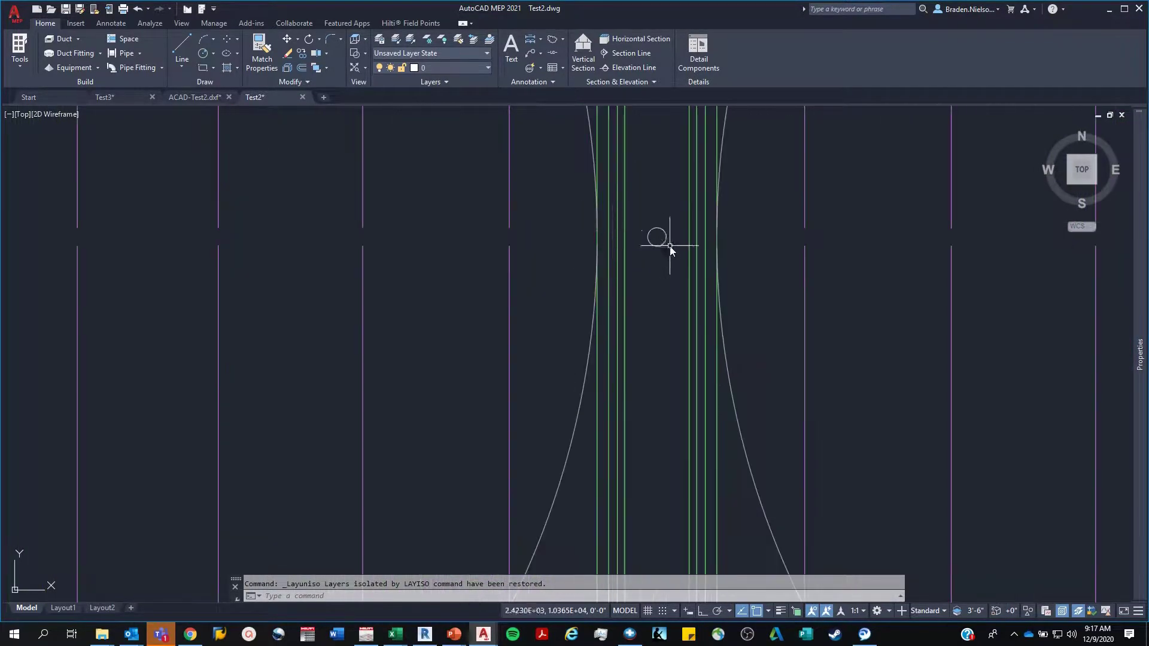
{"action": "scroll", "coordinate": [670, 246], "scroll_direction": "up", "scroll_amount": 10}
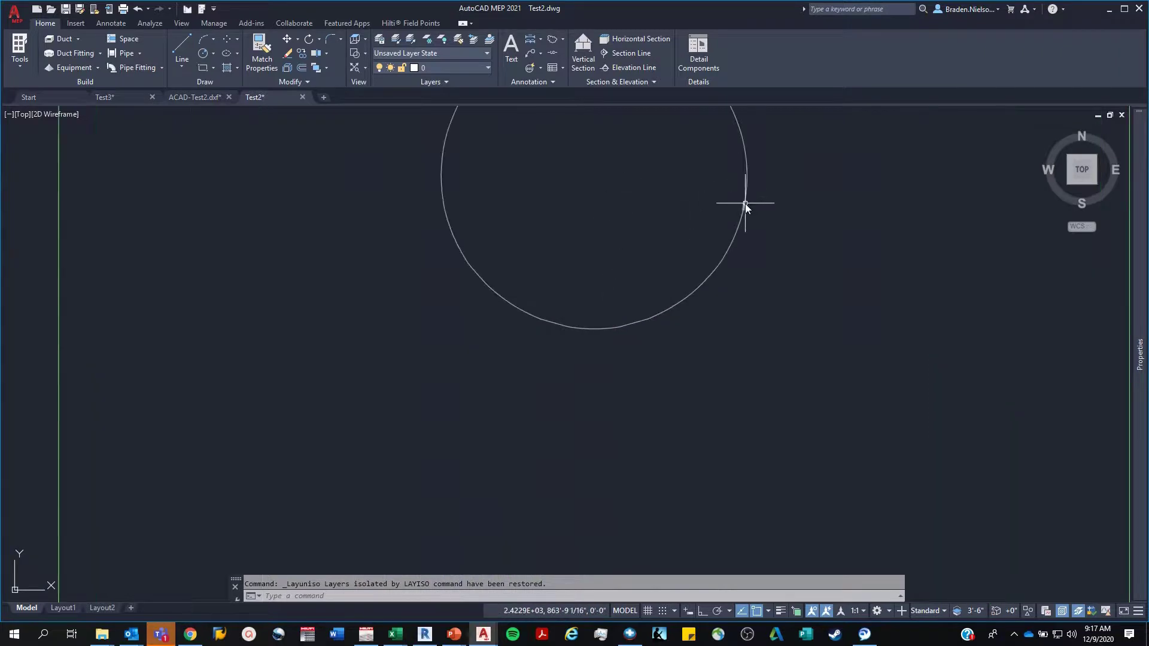
{"action": "scroll", "coordinate": [744, 203], "scroll_direction": "down", "scroll_amount": 8}
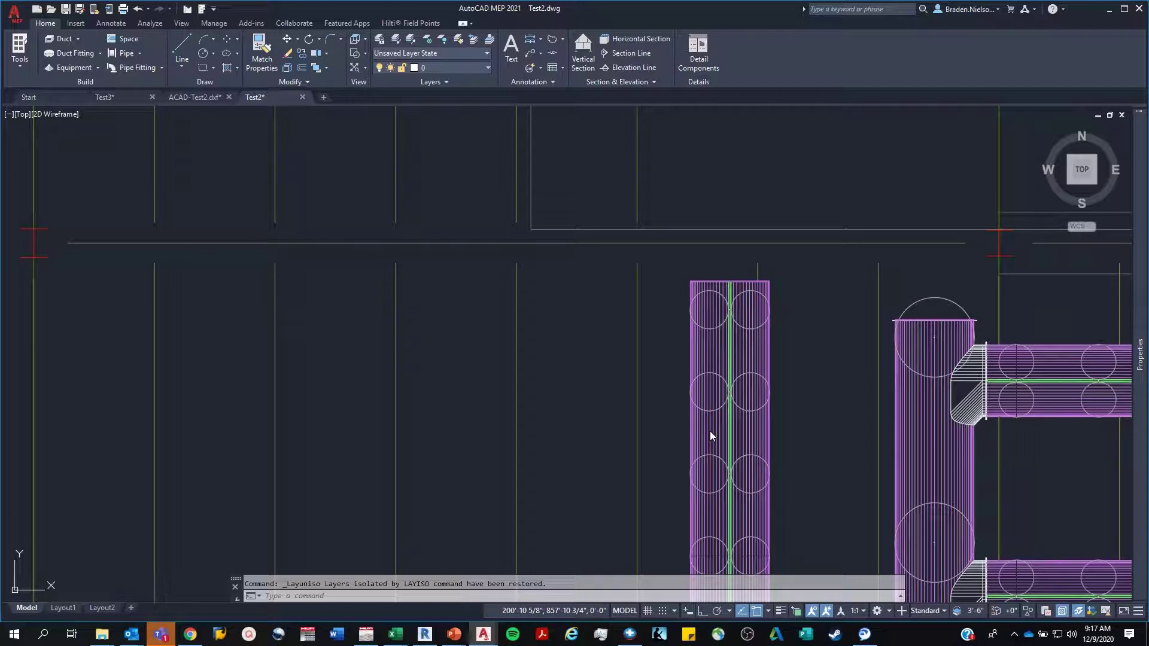
- Select everything and run OVERKILL, removing 221780 duplicate objects
{"action": "key", "text": "ctrl+a"}
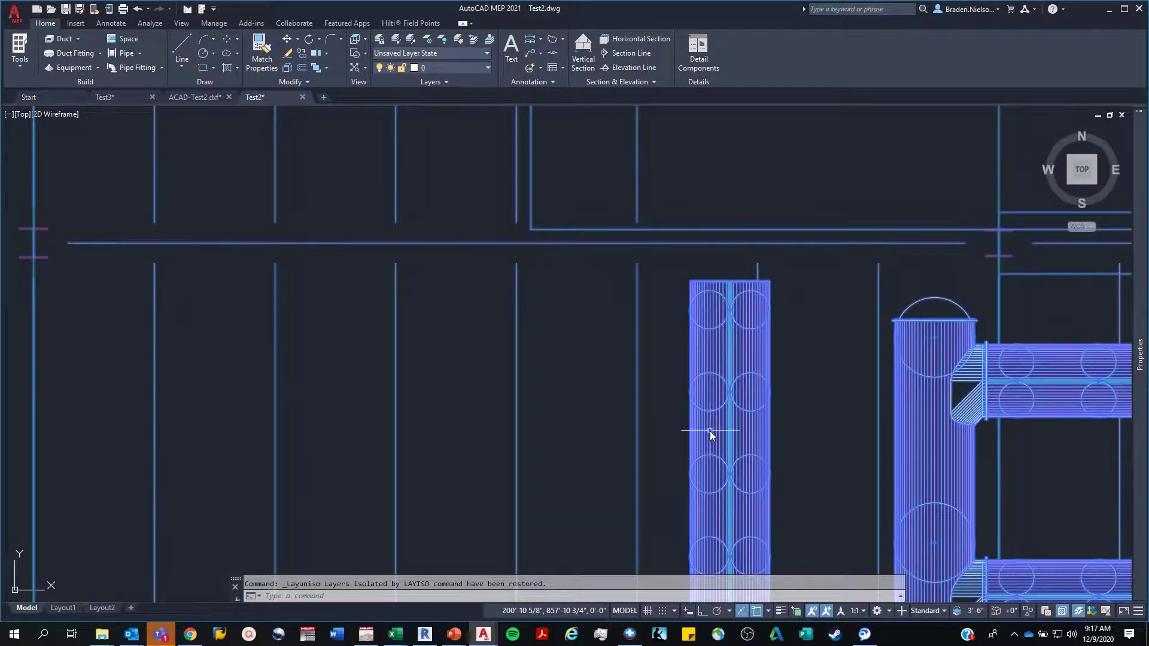
{"action": "type", "text": "OVERKILL"}
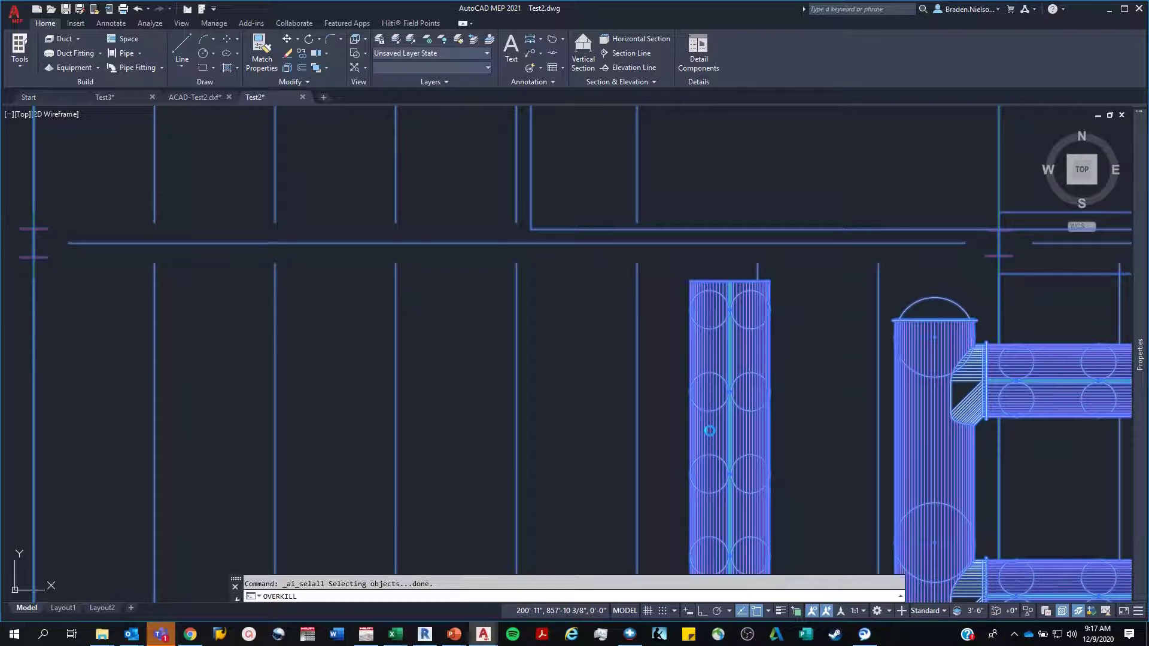
{"action": "key", "text": "Return"}
{"action": "key", "text": "Return"}
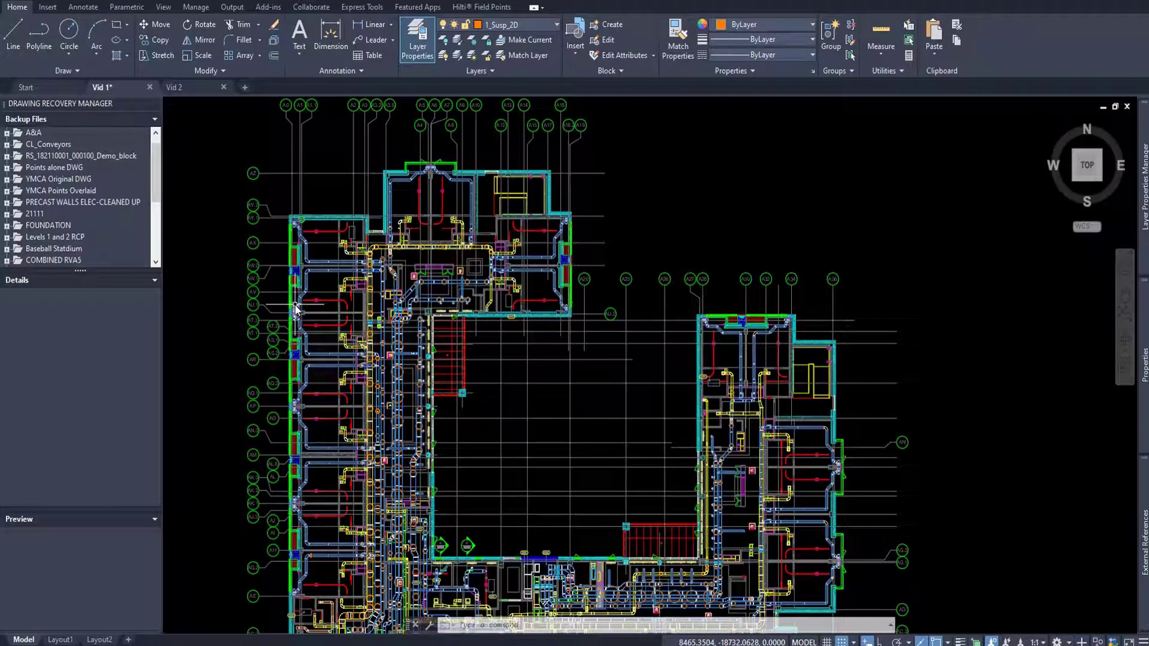
{"action": "scroll", "coordinate": [436, 252], "scroll_direction": "up", "scroll_amount": 5}
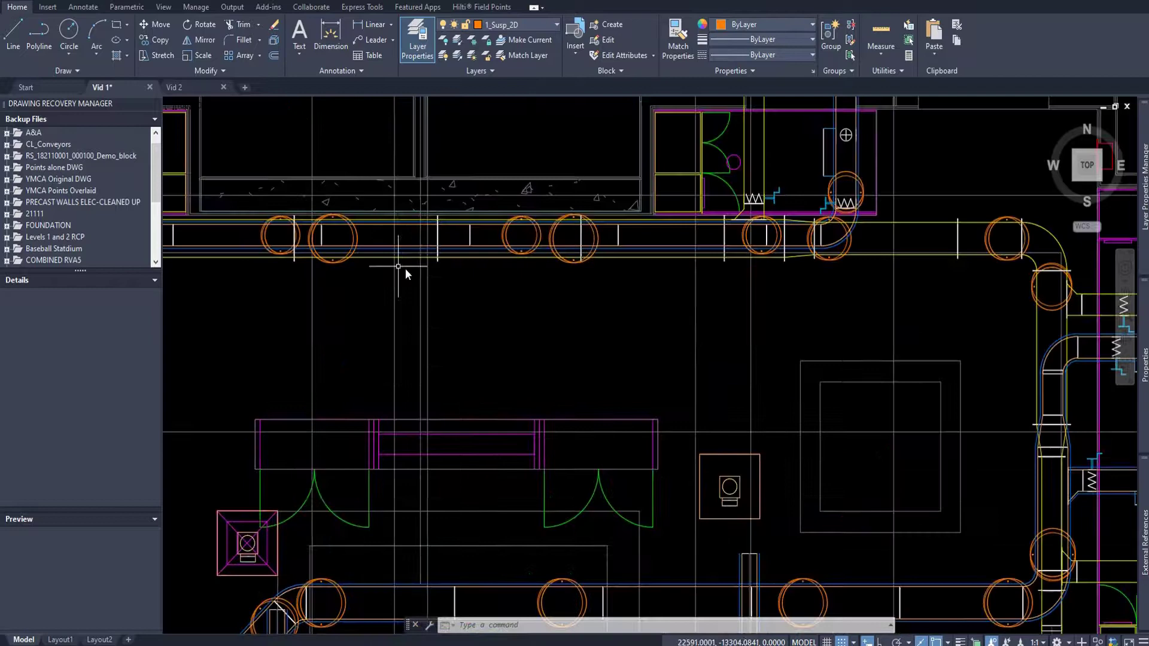
{"action": "scroll", "coordinate": [405, 272], "scroll_direction": "up", "scroll_amount": 5}
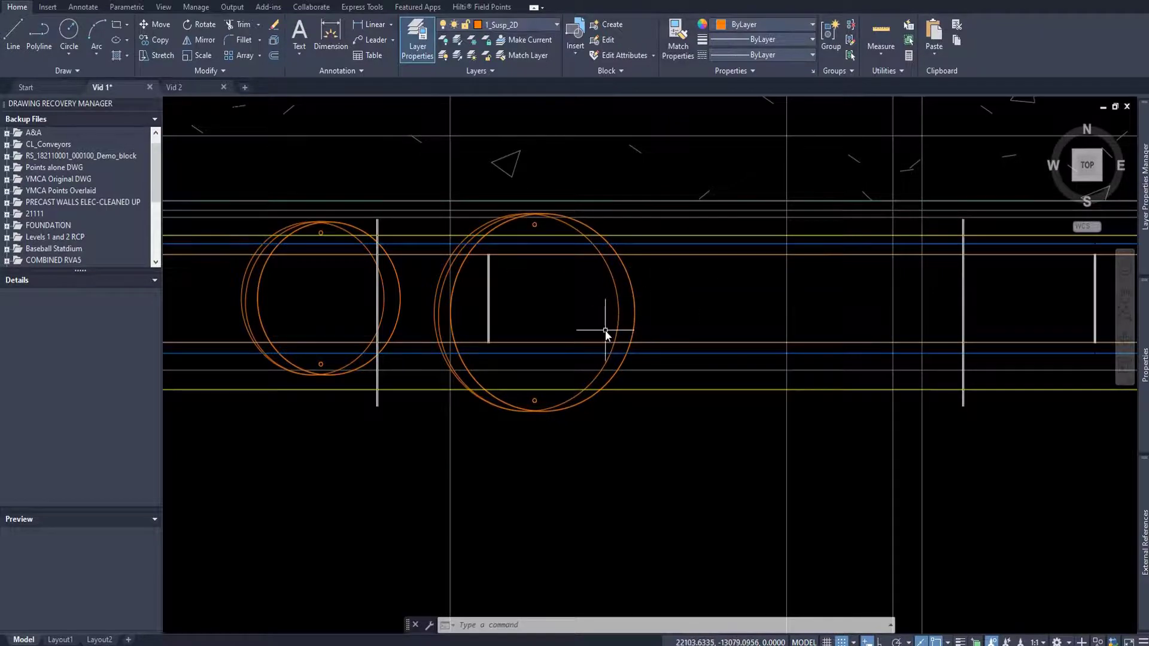
- Isolate layer 1_Susp_2D by picking the large circle, then pan to the top of the large arcs
{"action": "type", "text": "lay"}
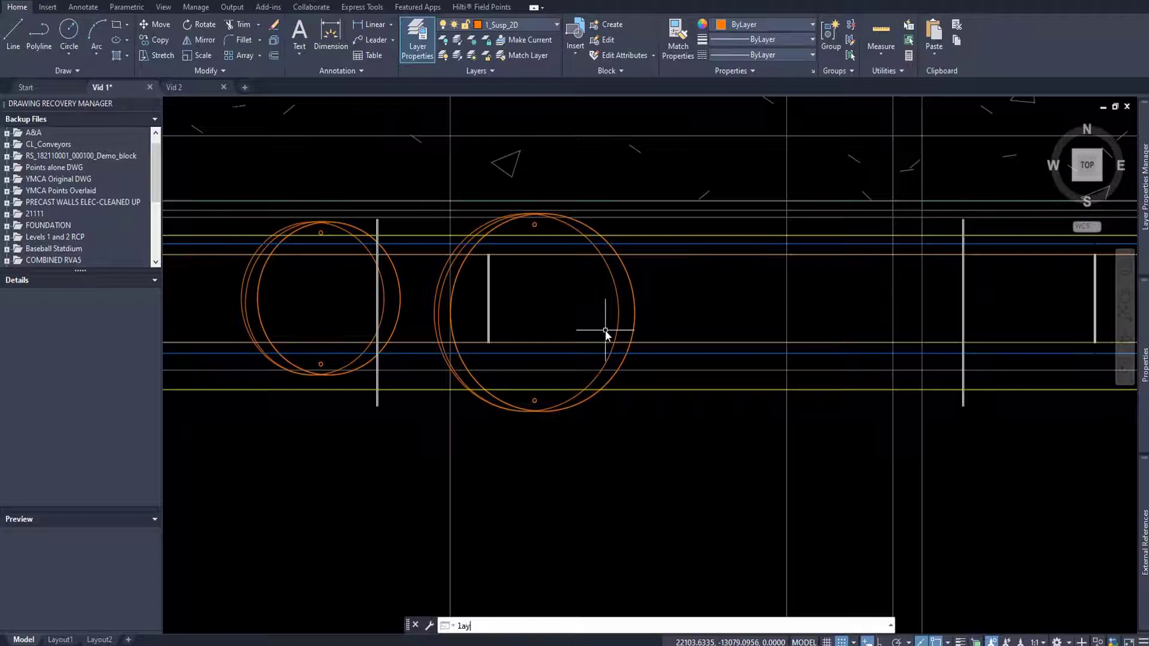
{"action": "type", "text": "iso"}
{"action": "key", "text": "Return"}
{"action": "left_click", "coordinate": [670, 315]}
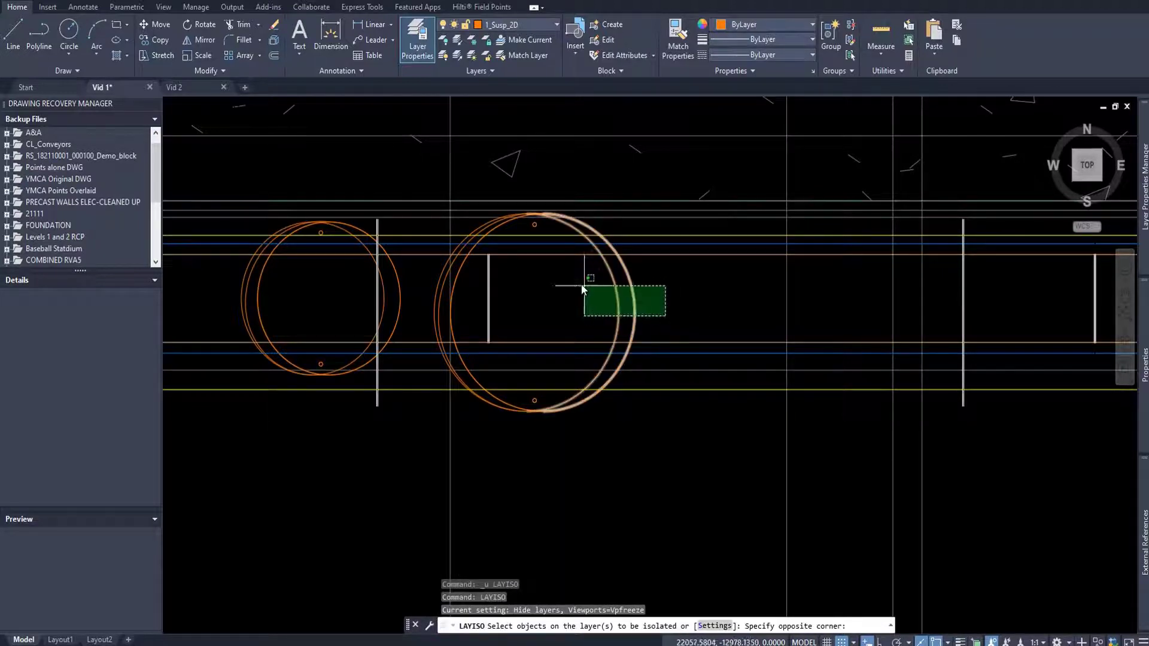
{"action": "left_click", "coordinate": [579, 283]}
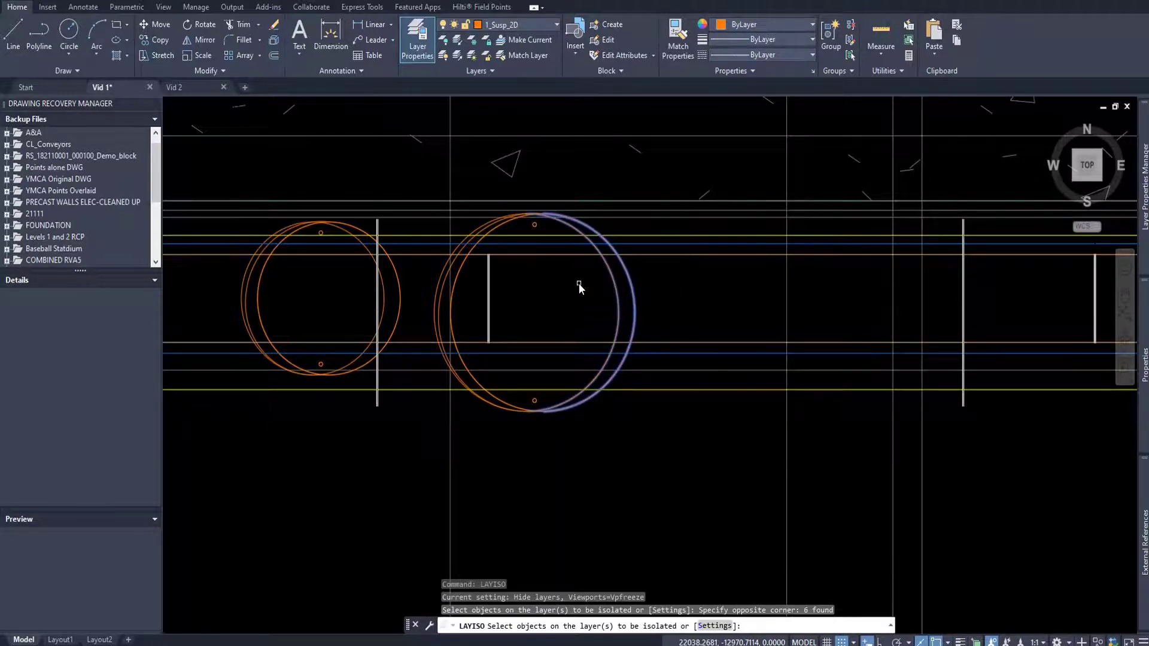
{"action": "key", "text": "Return"}
{"action": "scroll", "coordinate": [577, 282], "scroll_direction": "down", "scroll_amount": 5}
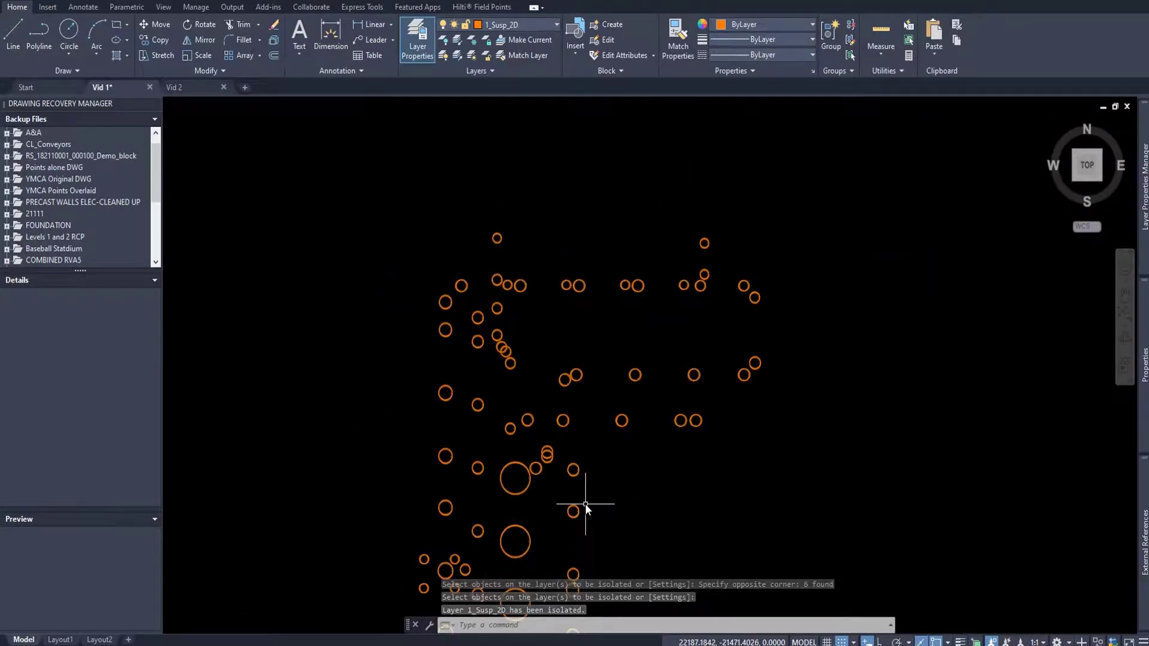
{"action": "scroll", "coordinate": [578, 282], "scroll_direction": "up", "scroll_amount": 10}
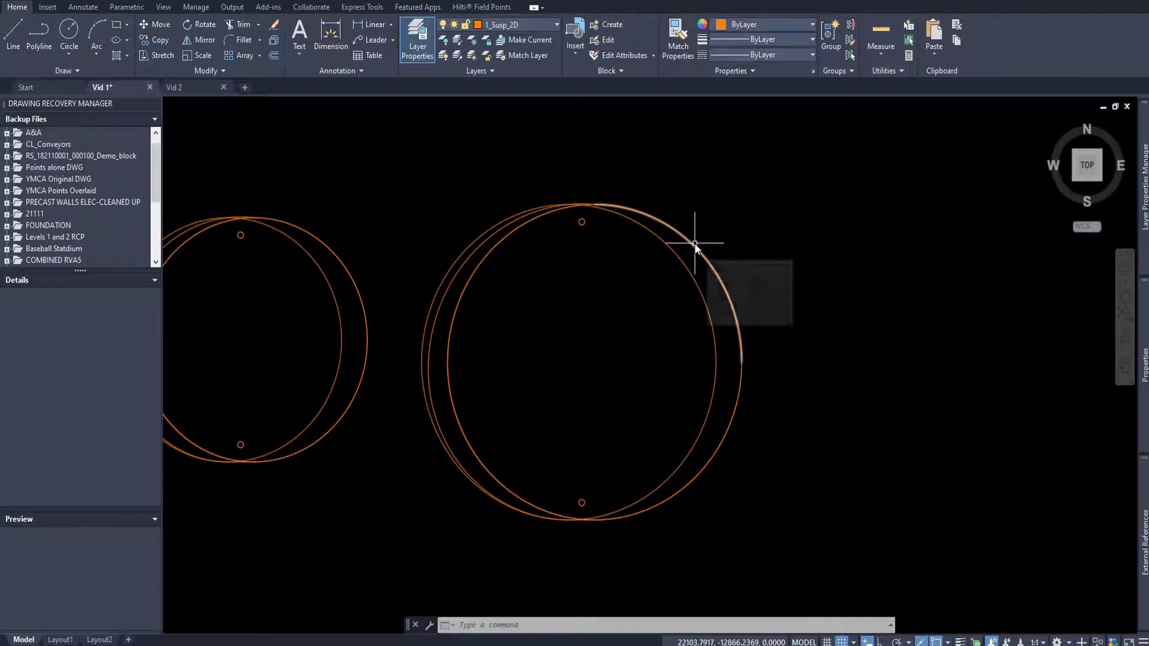
{"action": "scroll", "coordinate": [577, 225], "scroll_direction": "up", "scroll_amount": 5}
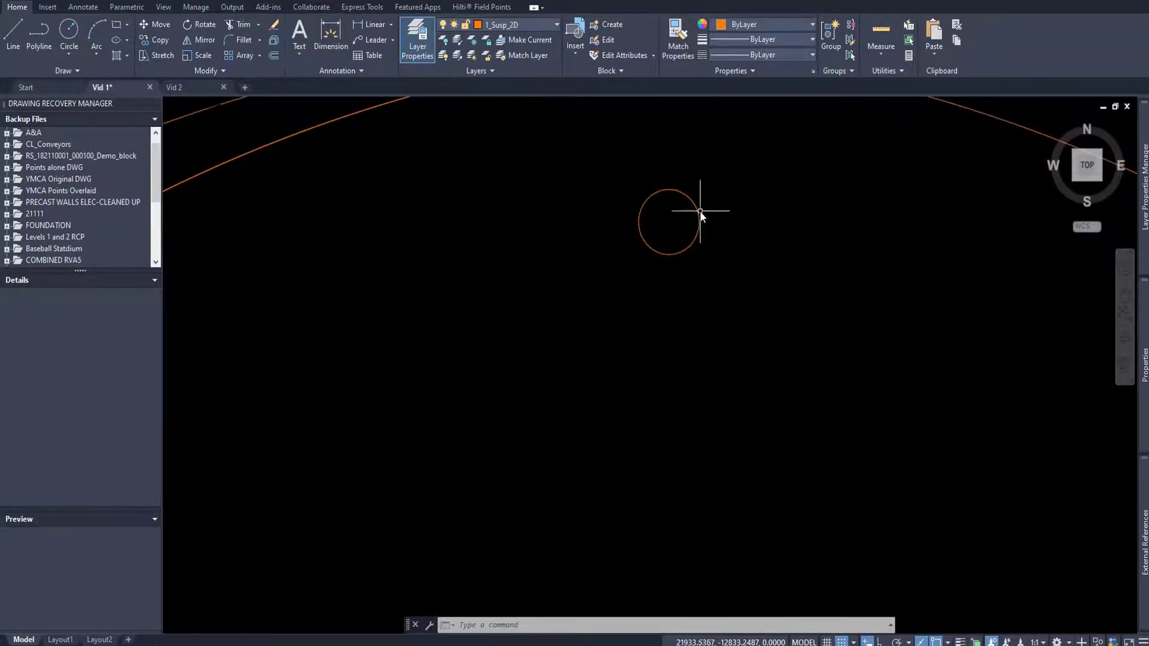
{"action": "scroll", "coordinate": [731, 221], "scroll_direction": "down", "scroll_amount": 6}
{"action": "middle_click_drag", "start_coordinate": [816, 256], "coordinate": [653, 306]}
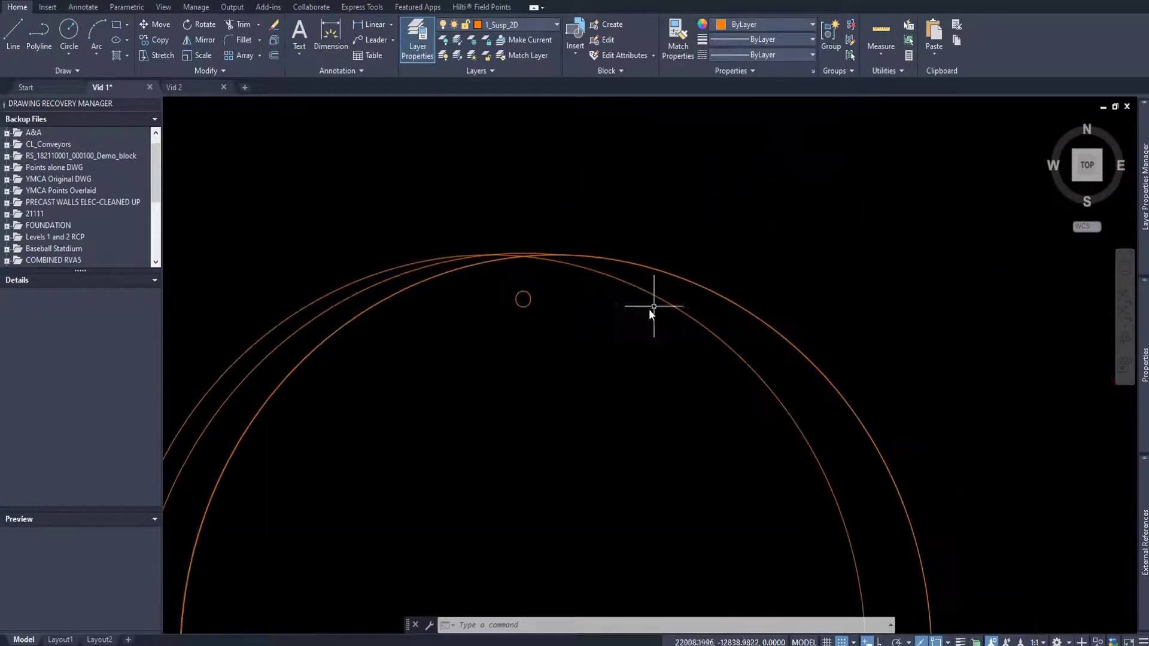
{"action": "left_click", "coordinate": [667, 272]}
{"action": "right_click", "coordinate": [667, 272]}
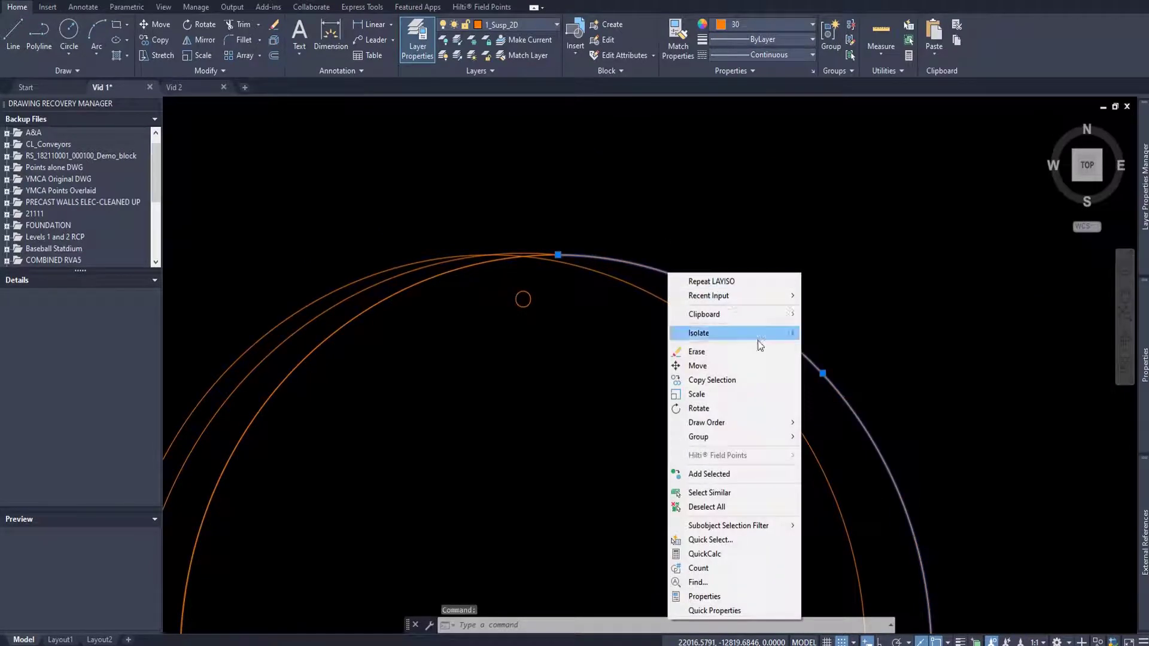
{"action": "left_click", "coordinate": [745, 596]}
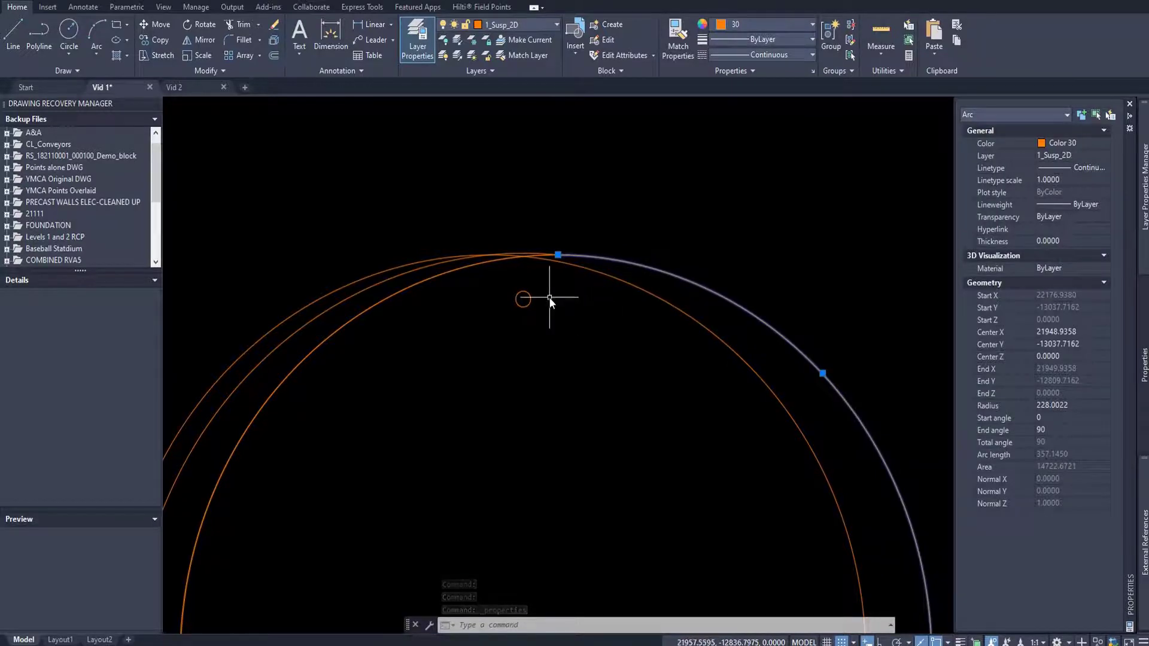
{"action": "left_click", "coordinate": [523, 301]}
{"action": "scroll", "coordinate": [524, 303], "scroll_direction": "up", "scroll_amount": 12}
{"action": "scroll", "coordinate": [685, 260], "scroll_direction": "up", "scroll_amount": 6}
{"action": "left_click", "coordinate": [666, 243]}
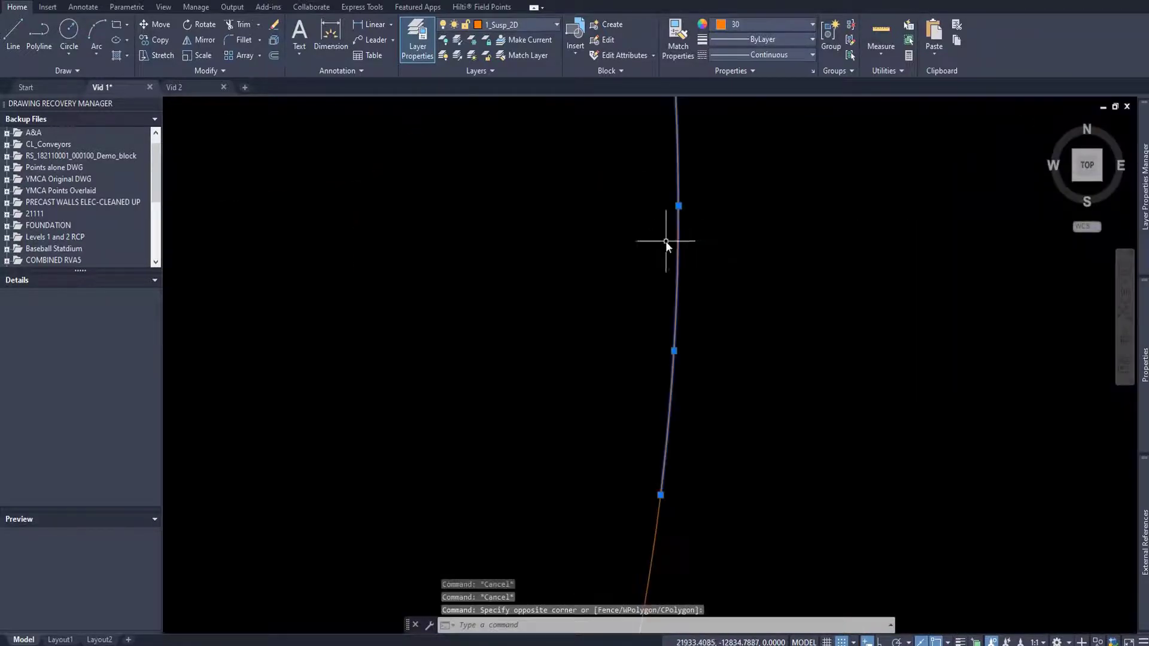
{"action": "right_click", "coordinate": [676, 238]}
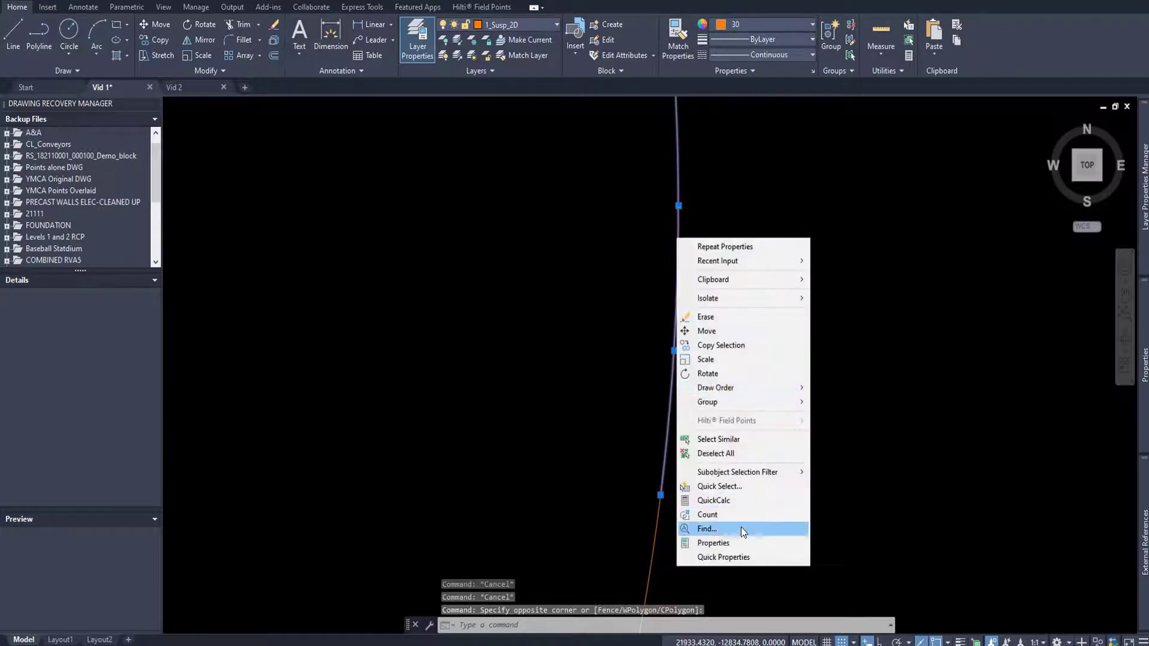
{"action": "left_click", "coordinate": [706, 539]}
{"action": "key", "text": "Escape"}
{"action": "scroll", "coordinate": [752, 402], "scroll_direction": "down", "scroll_amount": 6}
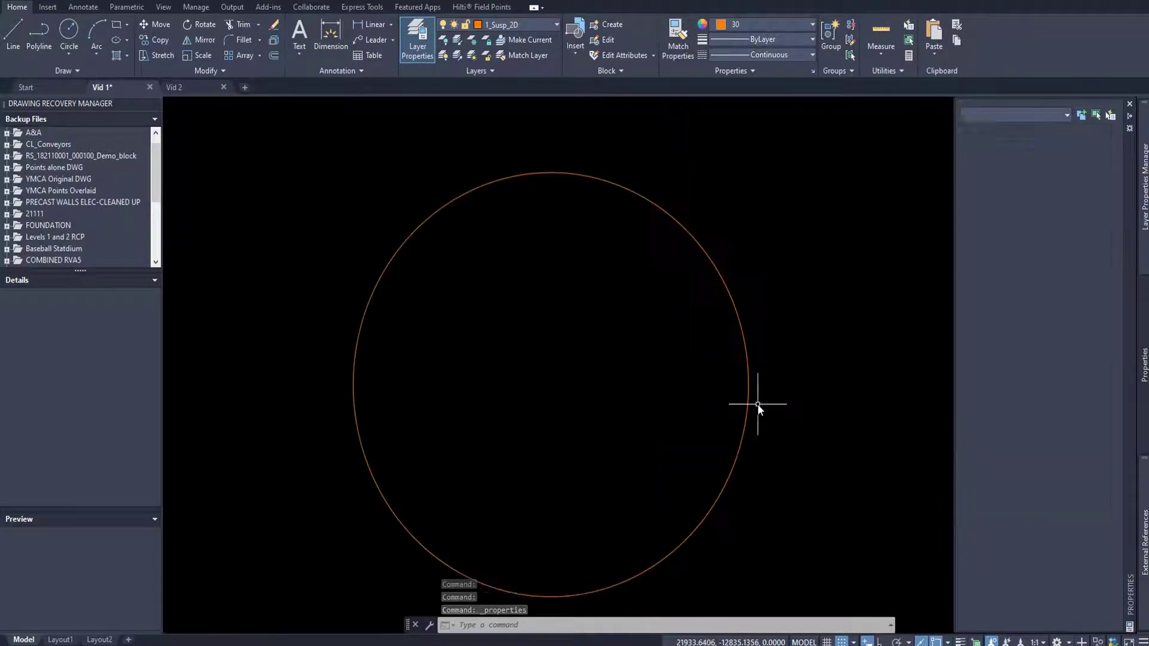
{"action": "scroll", "coordinate": [763, 394], "scroll_direction": "down", "scroll_amount": 8}
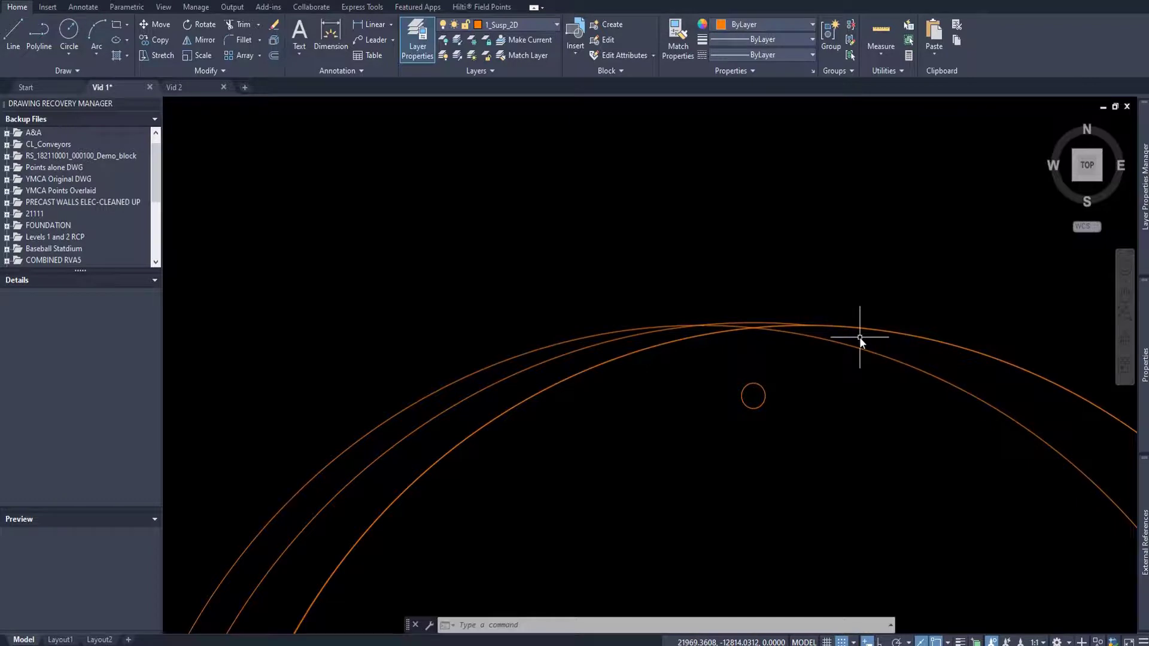
- Use QSELECT to select all arcs with arc length greater than 1, gathering 6600 arcs
{"action": "scroll", "coordinate": [859, 336], "scroll_direction": "down", "scroll_amount": 10}
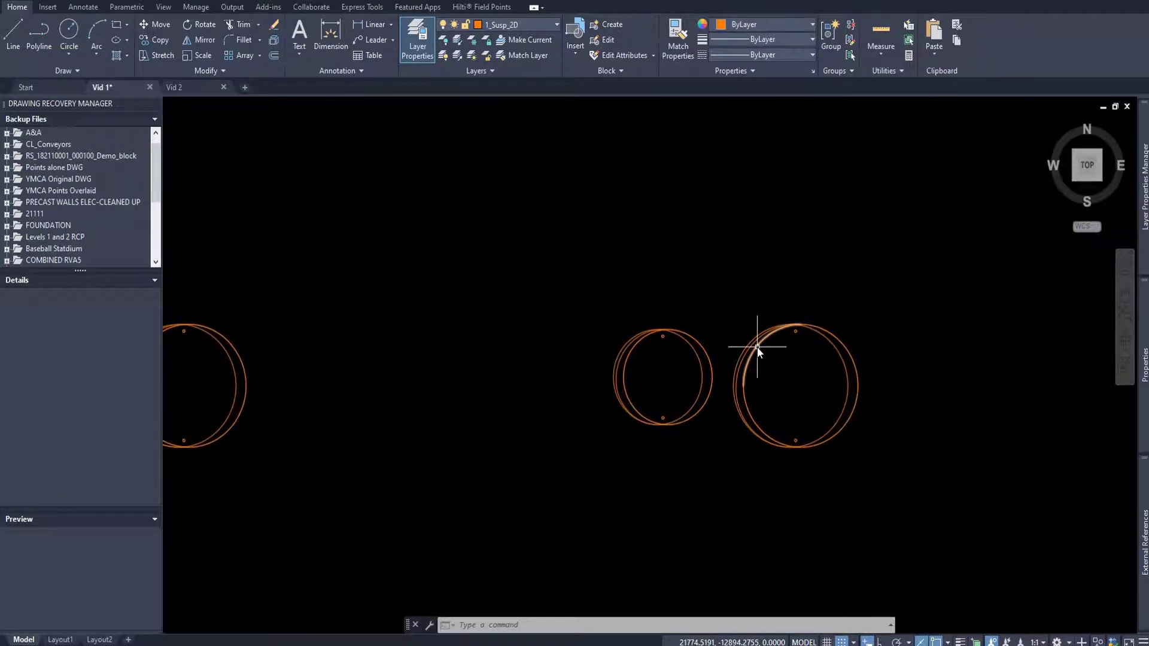
{"action": "type", "text": "qs"}
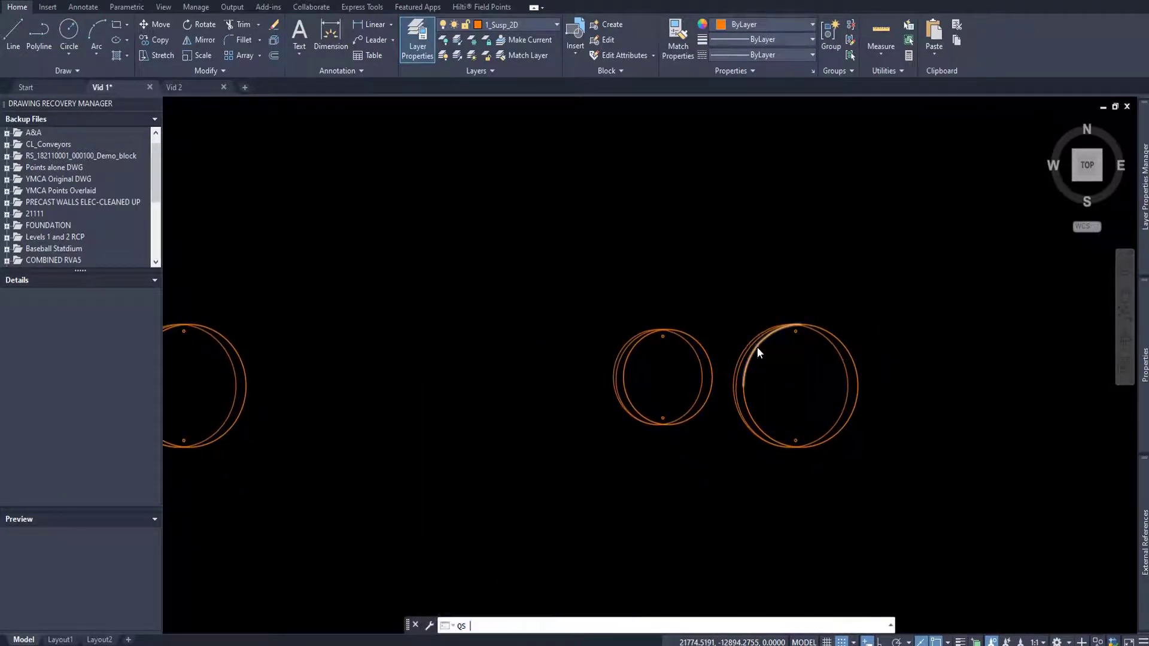
{"action": "key", "text": "Return"}
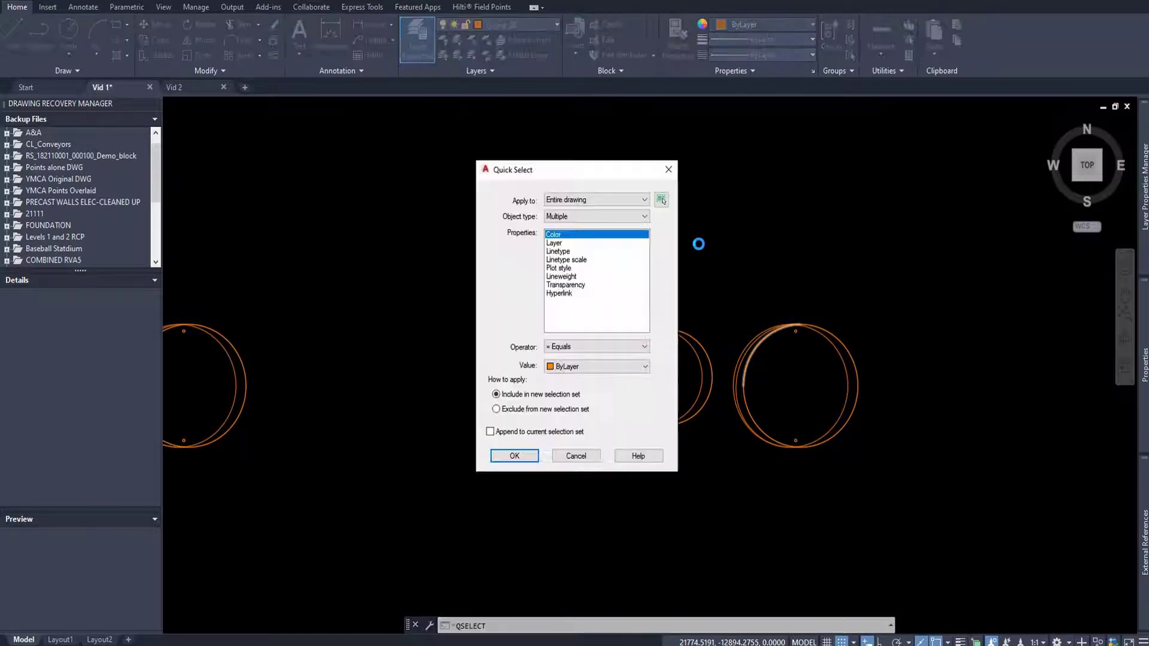
{"action": "left_click", "coordinate": [635, 223]}
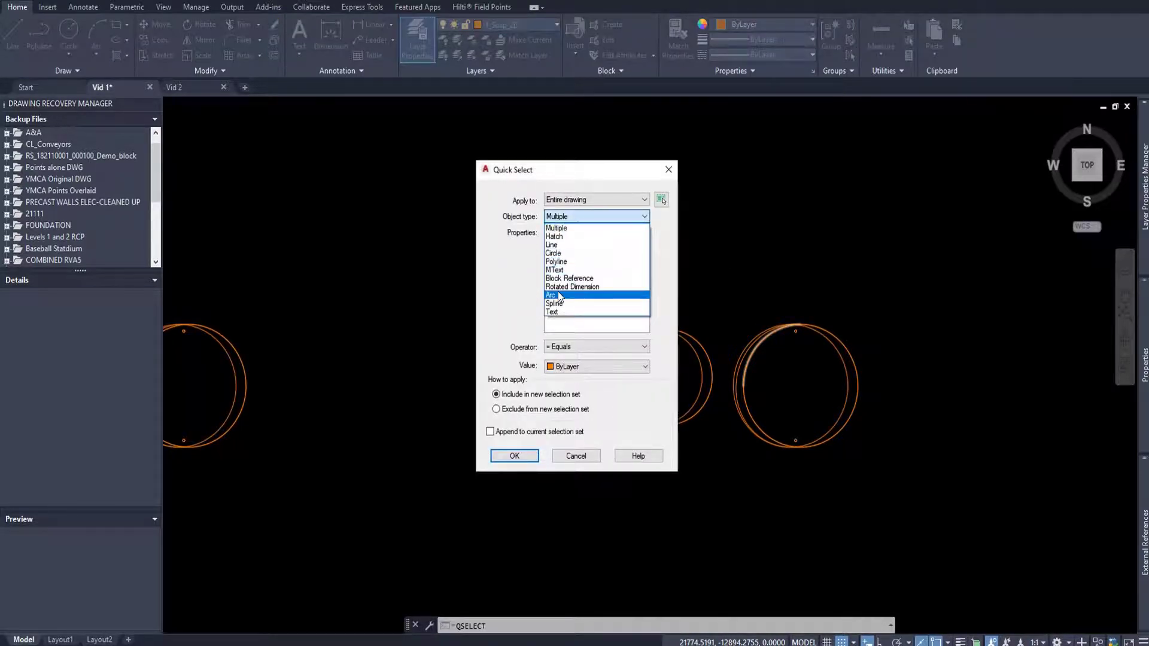
{"action": "left_click", "coordinate": [557, 234]}
{"action": "left_click_drag", "start_coordinate": [644, 254], "coordinate": [643, 301]}
{"action": "left_click", "coordinate": [563, 295]}
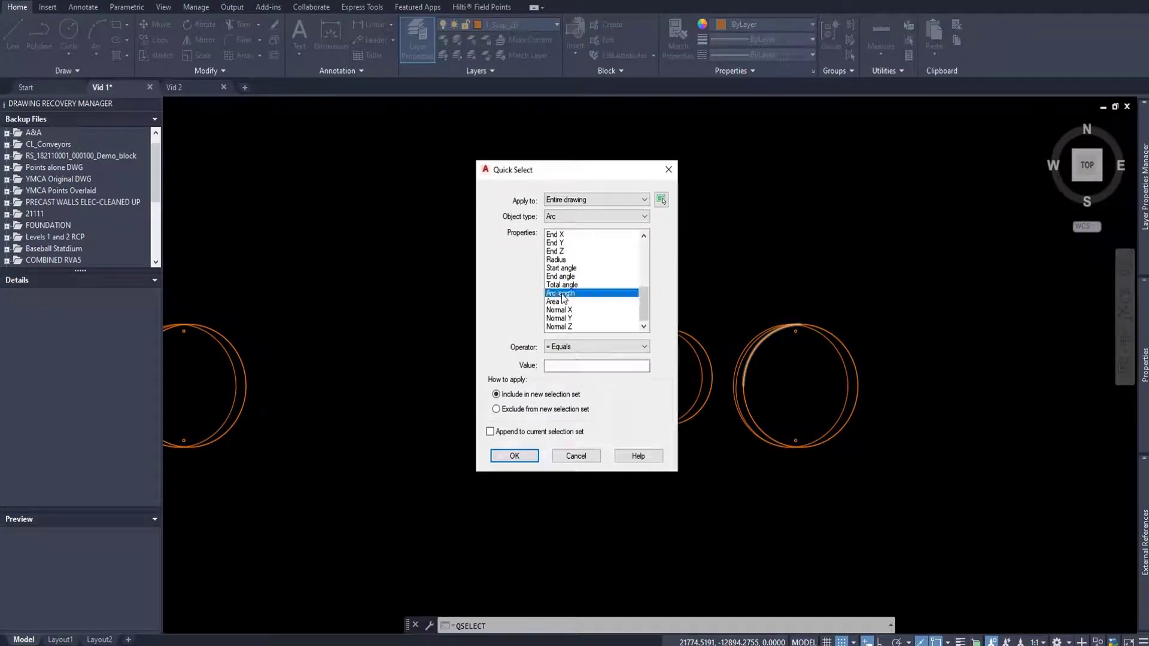
{"action": "left_click", "coordinate": [598, 347]}
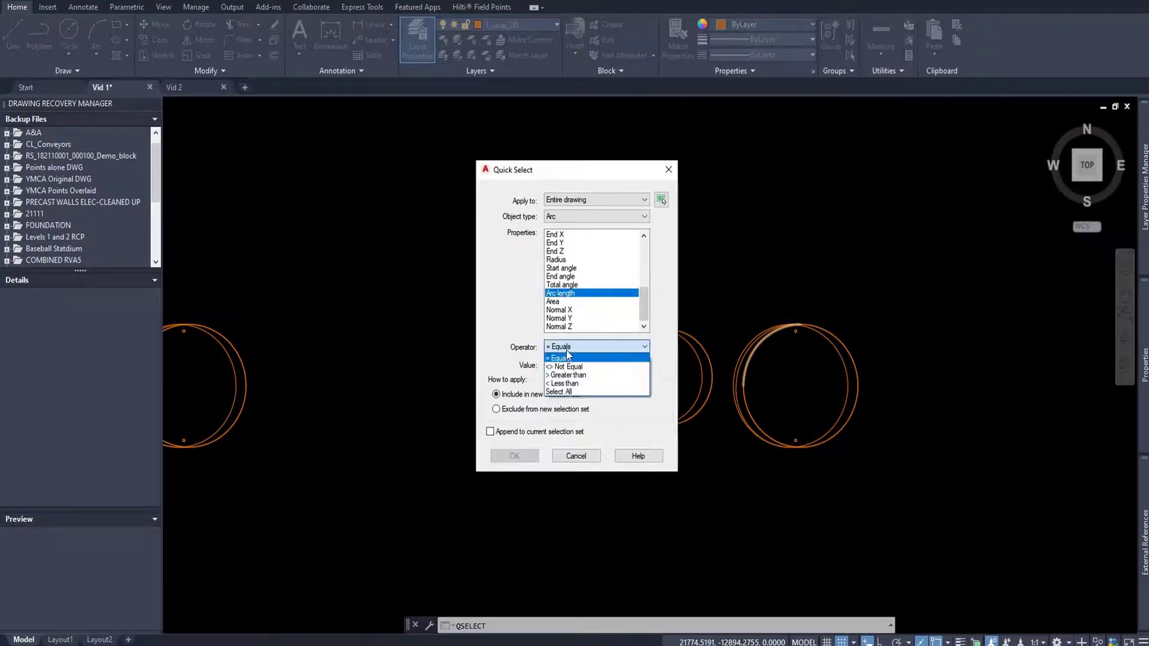
{"action": "left_click", "coordinate": [565, 376]}
{"action": "left_click", "coordinate": [564, 366]}
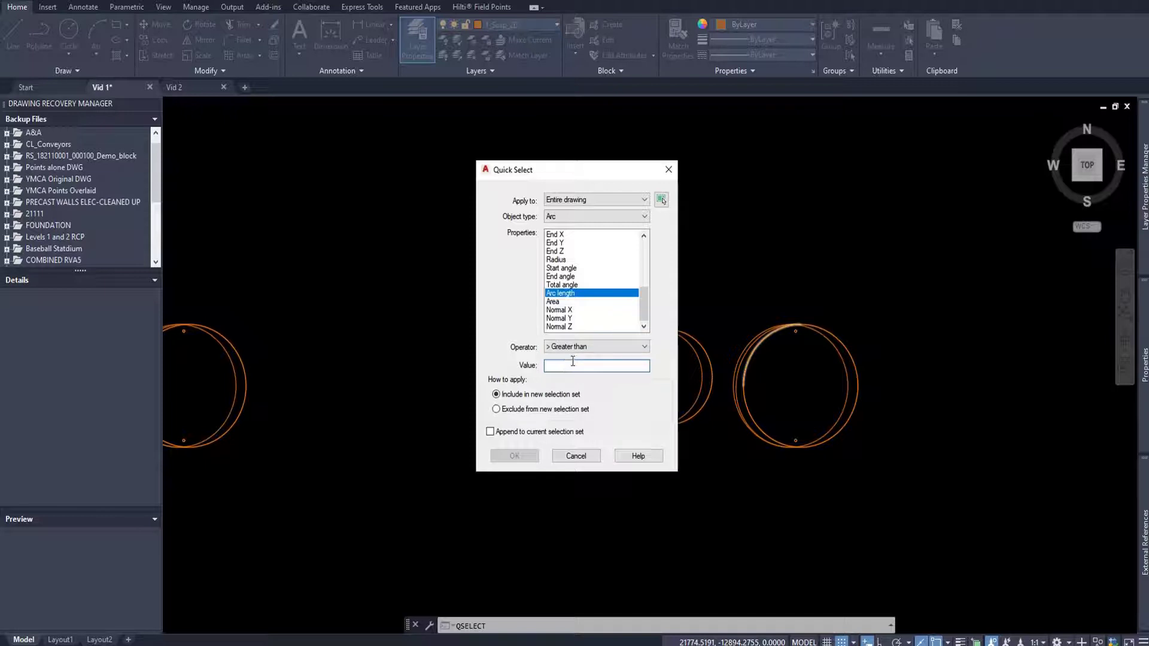
{"action": "type", "text": "1"}
{"action": "left_click", "coordinate": [529, 454]}
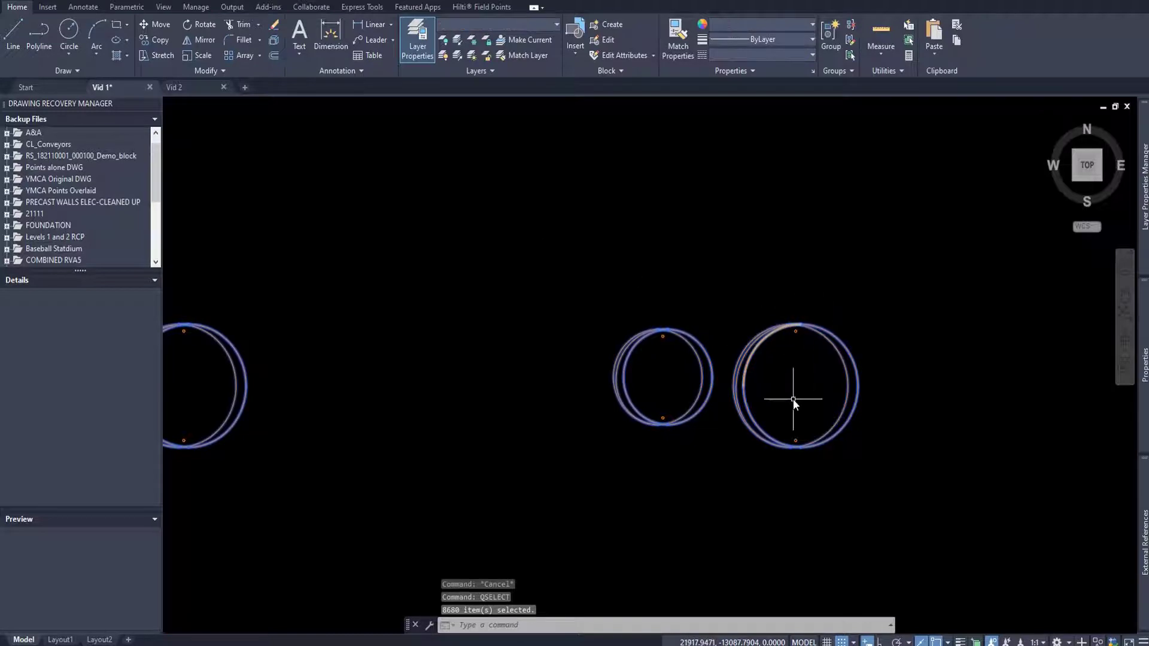
- Delete the selected long bracket arcs from the drawing
{"action": "scroll", "coordinate": [790, 401], "scroll_direction": "down", "scroll_amount": 5}
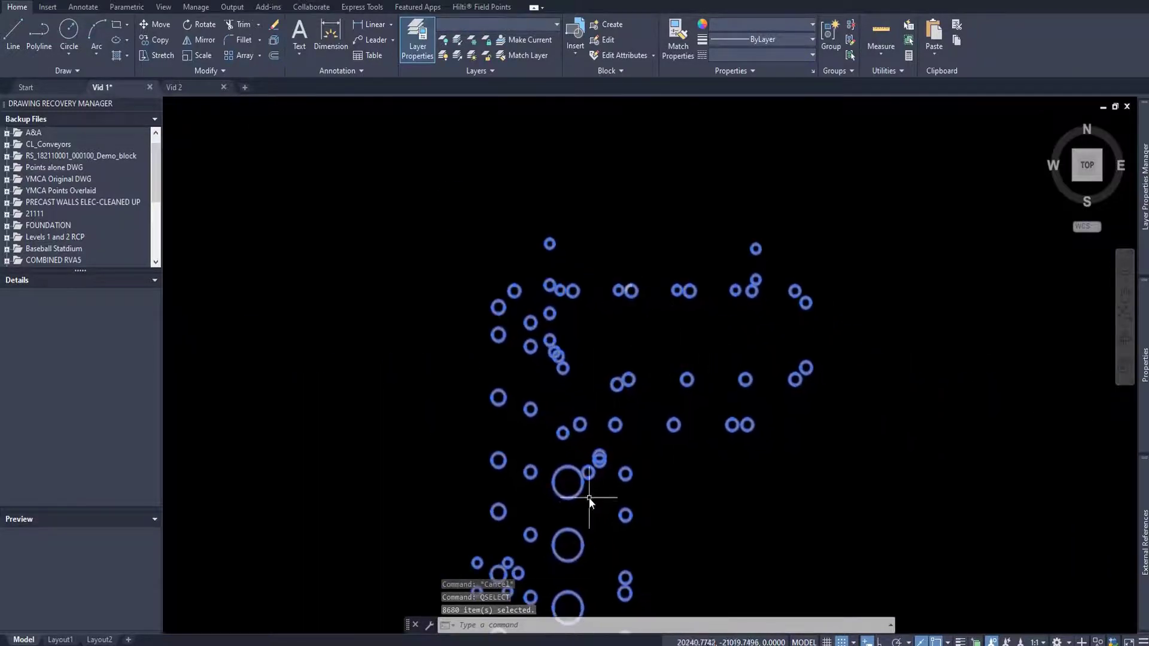
{"action": "scroll", "coordinate": [573, 473], "scroll_direction": "up", "scroll_amount": 6}
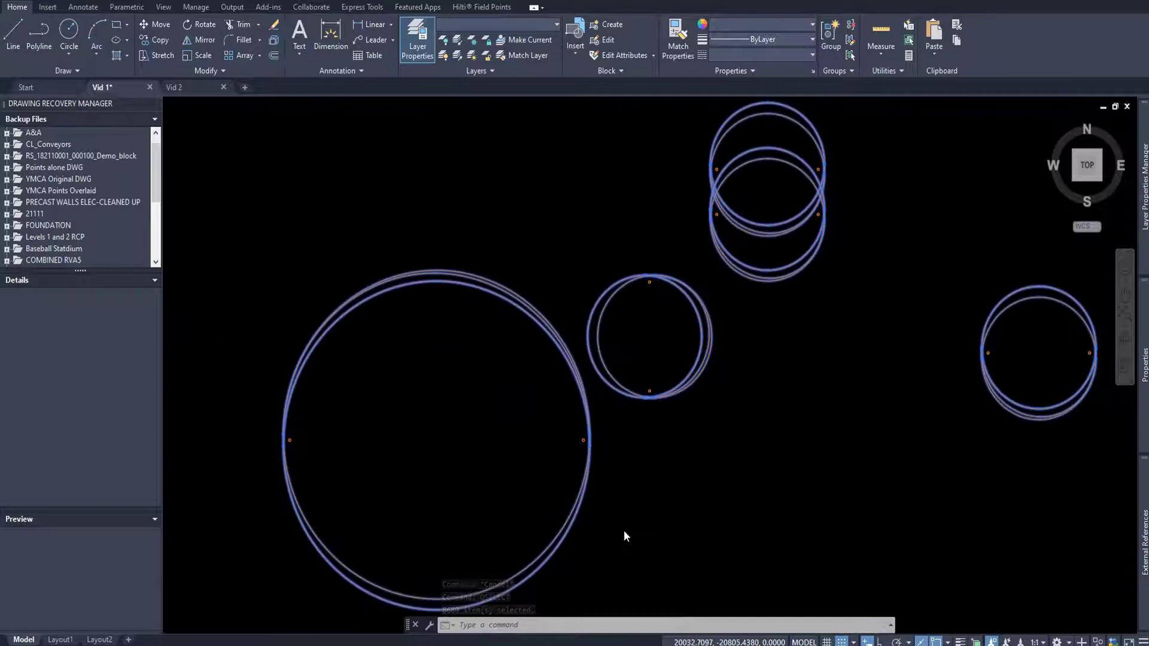
{"action": "scroll", "coordinate": [623, 530], "scroll_direction": "down", "scroll_amount": 6}
{"action": "key", "text": "Delete"}
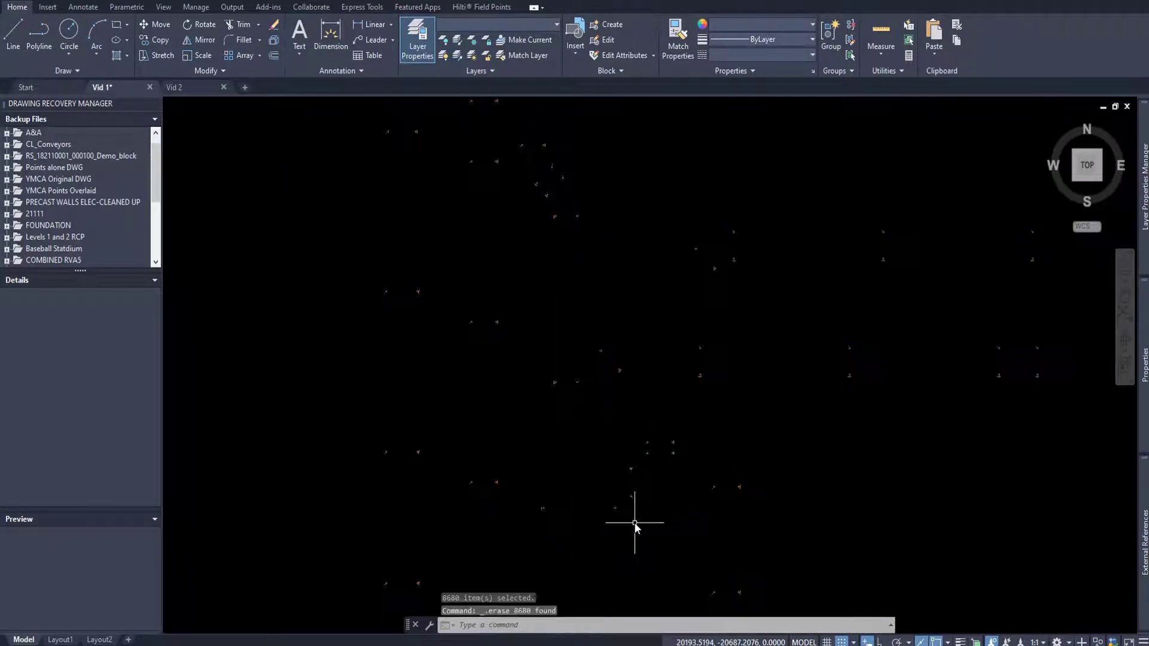
- Unisolate the layers so the full MEP drawing is visible again
{"action": "scroll", "coordinate": [724, 257], "scroll_direction": "up", "scroll_amount": 9}
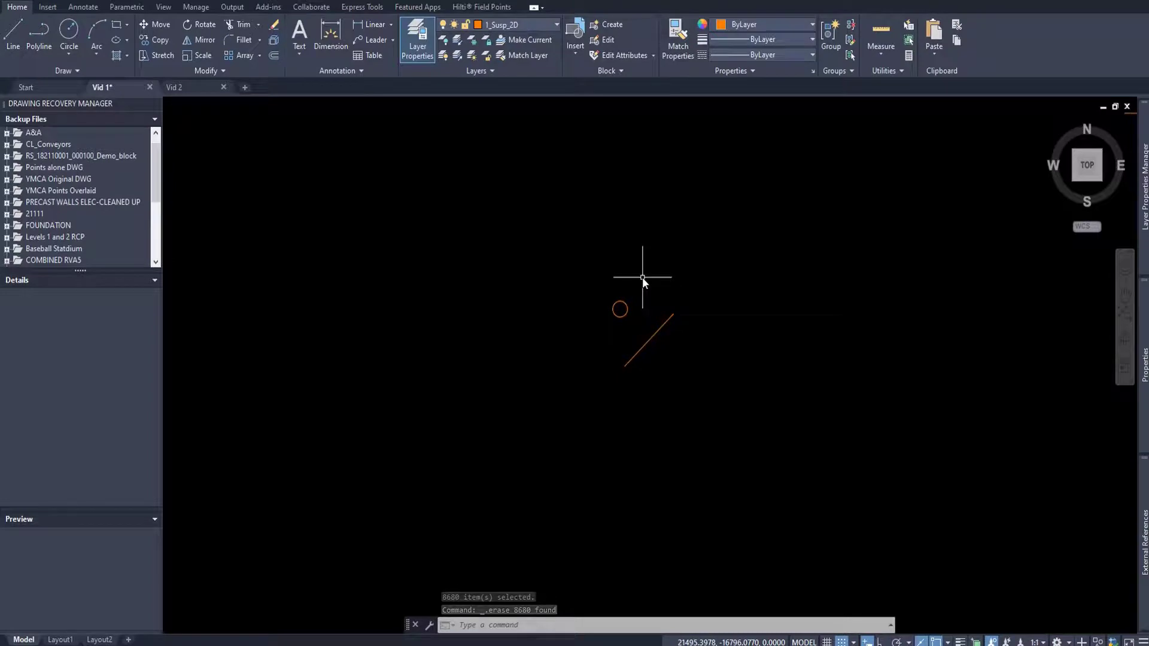
{"action": "scroll", "coordinate": [600, 308], "scroll_direction": "down", "scroll_amount": 5}
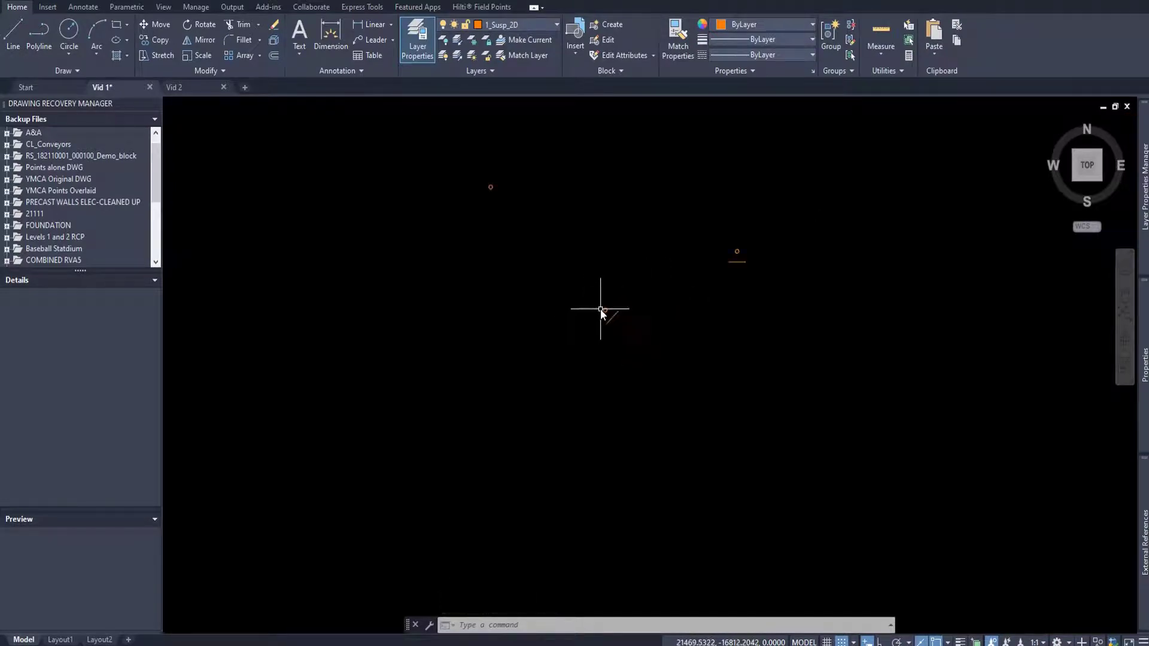
{"action": "scroll", "coordinate": [600, 308], "scroll_direction": "down", "scroll_amount": 5}
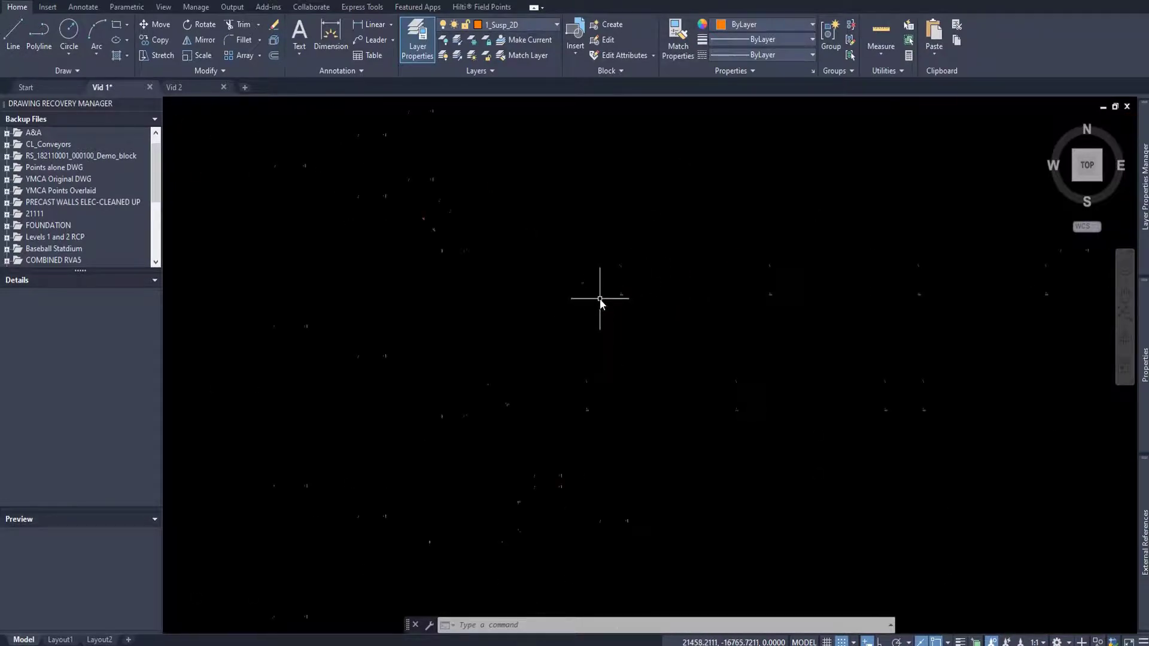
{"action": "left_click", "coordinate": [457, 57]}
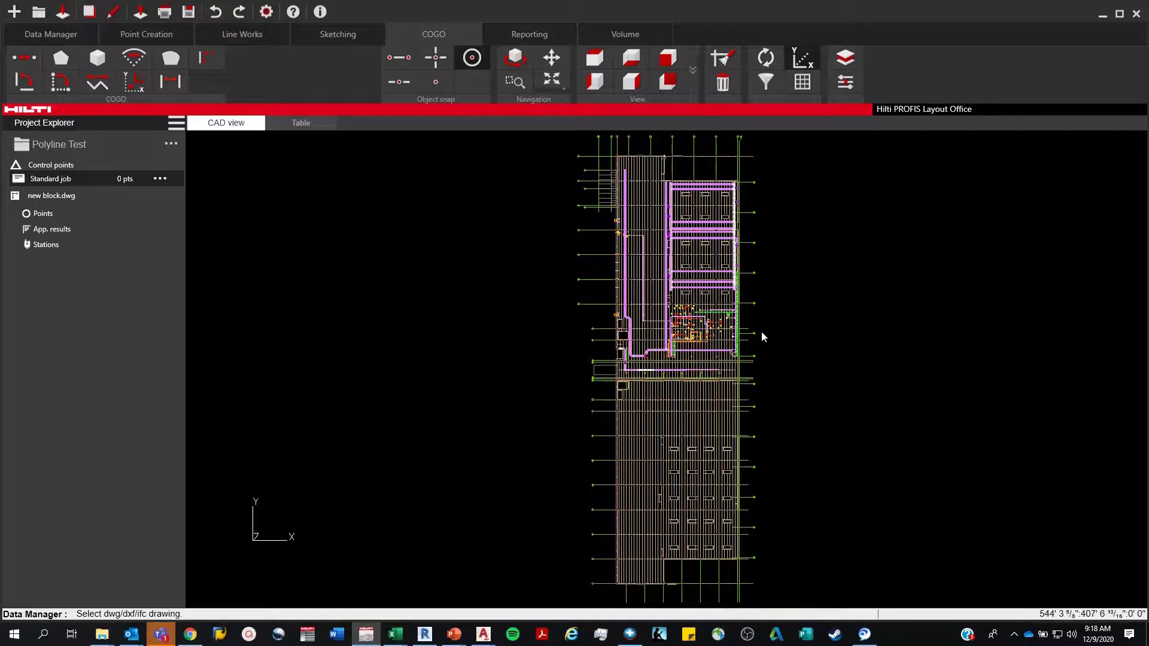
- Zoom in on a hanger circle and switch Point Creation to Single point mode
{"action": "scroll", "coordinate": [595, 254], "scroll_direction": "up", "scroll_amount": 6}
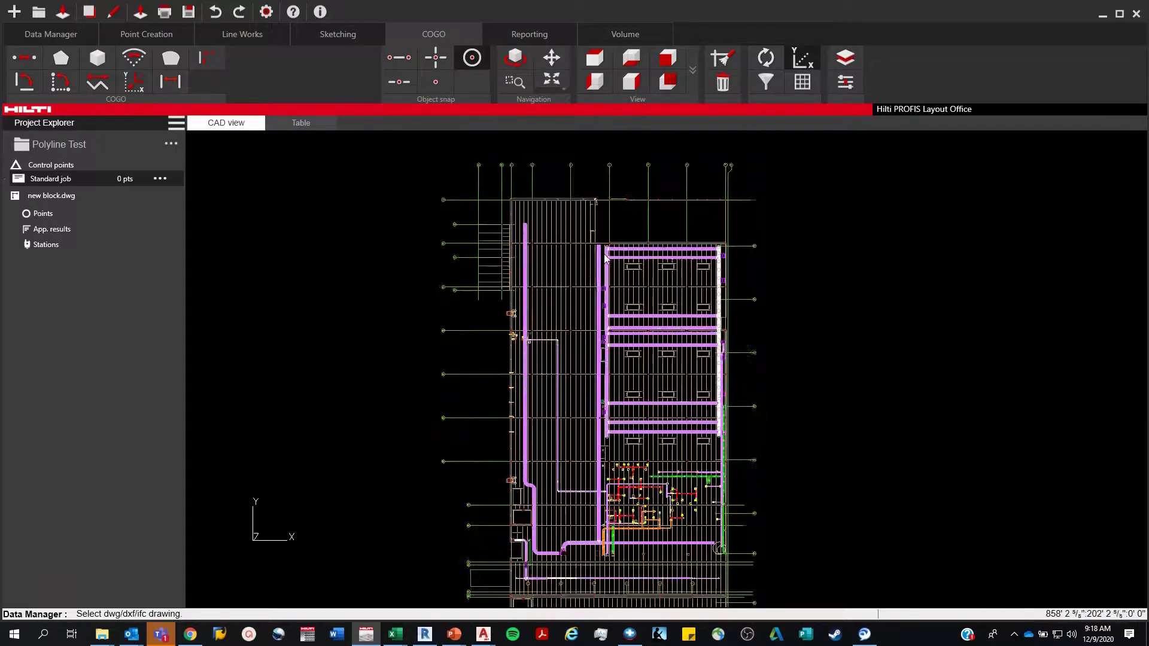
{"action": "scroll", "coordinate": [595, 254], "scroll_direction": "up", "scroll_amount": 8}
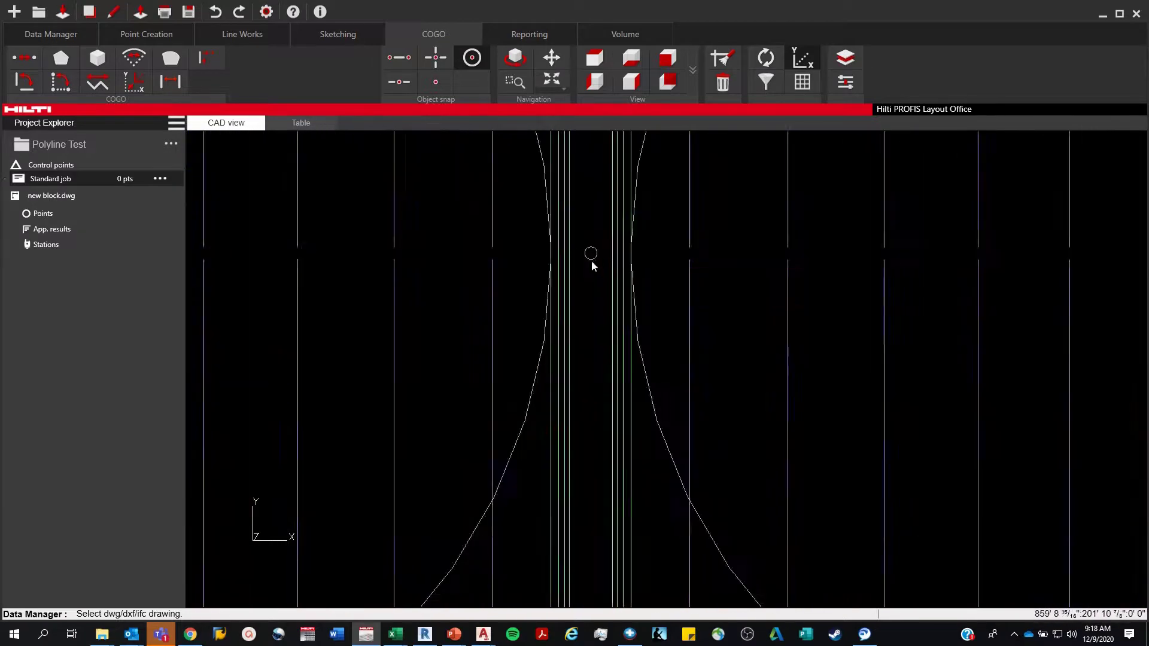
{"action": "scroll", "coordinate": [593, 257], "scroll_direction": "up", "scroll_amount": 5}
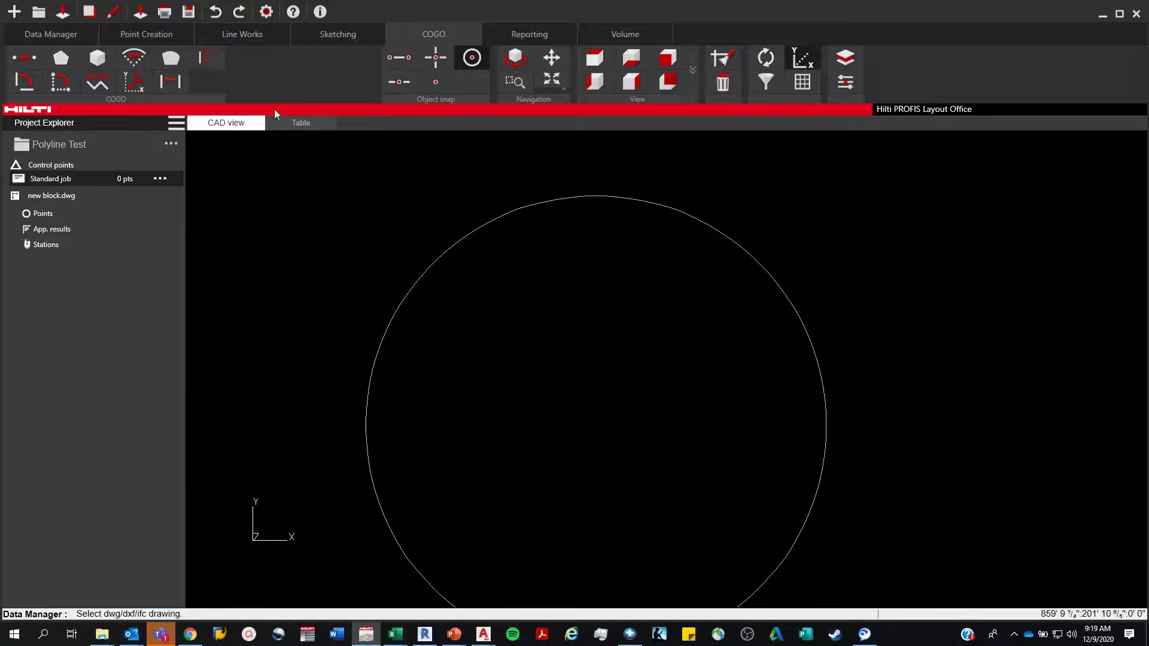
{"action": "left_click", "coordinate": [149, 39]}
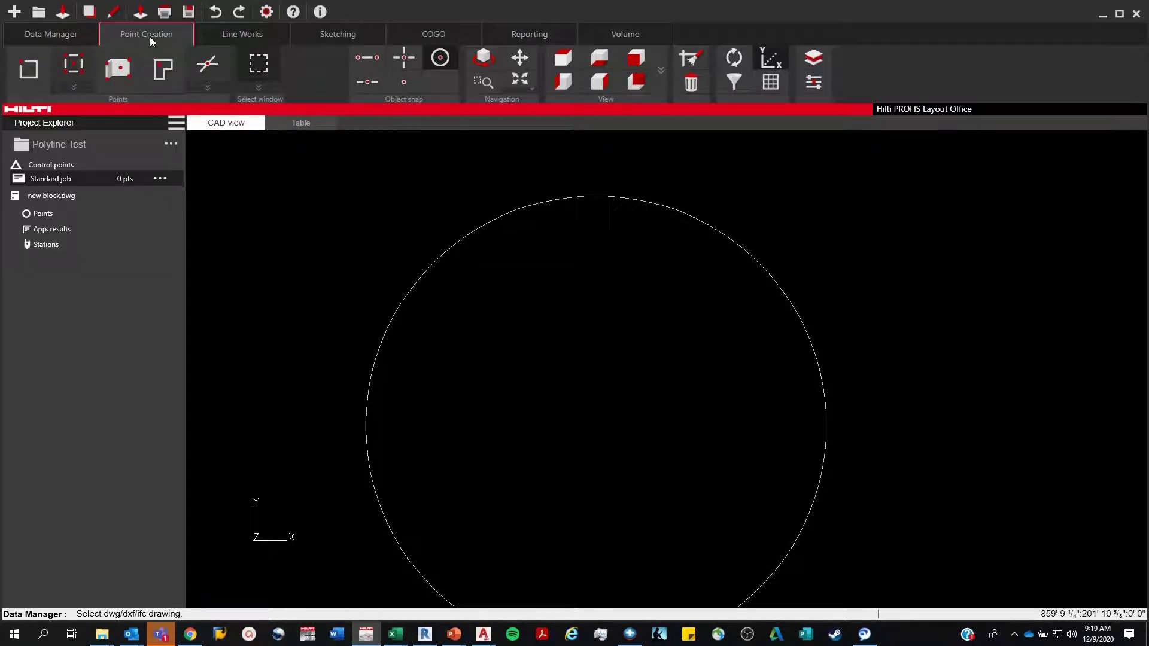
{"action": "left_click", "coordinate": [41, 60]}
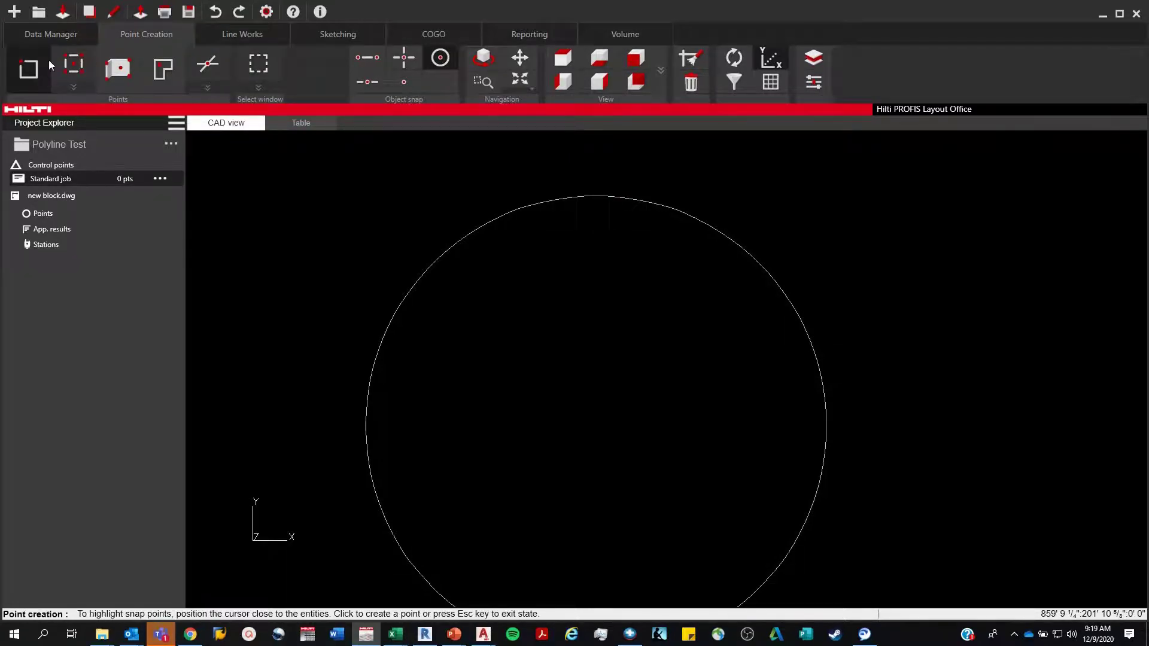
- Place test points inside and along the edge of the hanger circle to probe snapping
{"action": "middle_click_drag", "start_coordinate": [646, 392], "coordinate": [633, 341]}
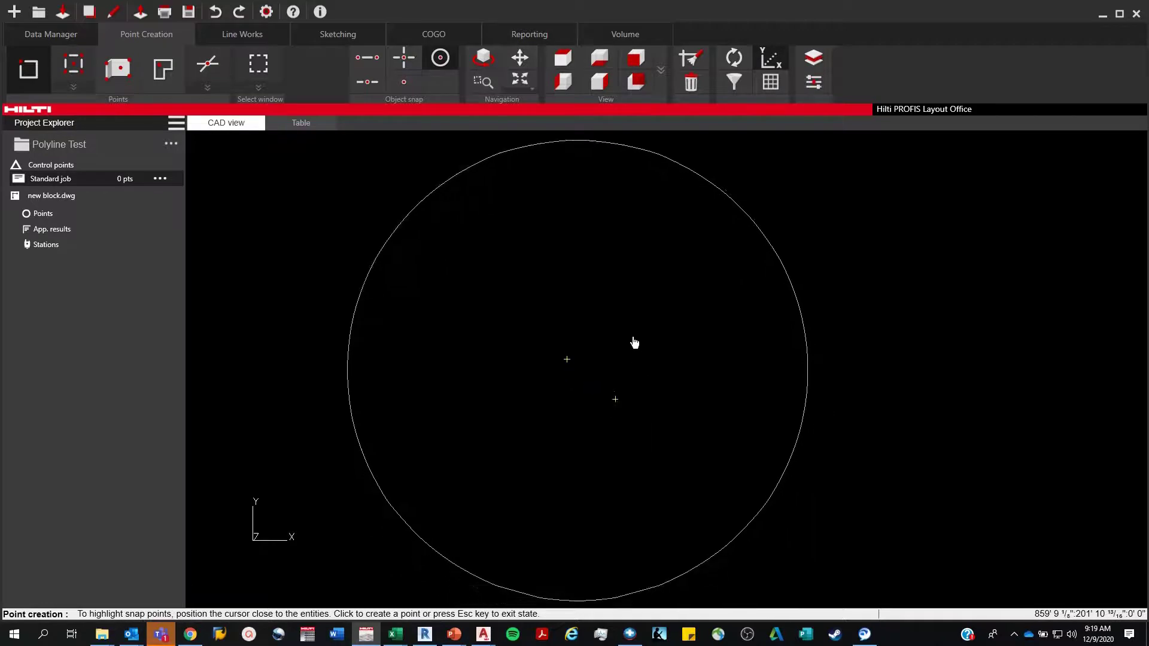
{"action": "scroll", "coordinate": [633, 341], "scroll_direction": "down", "scroll_amount": 1}
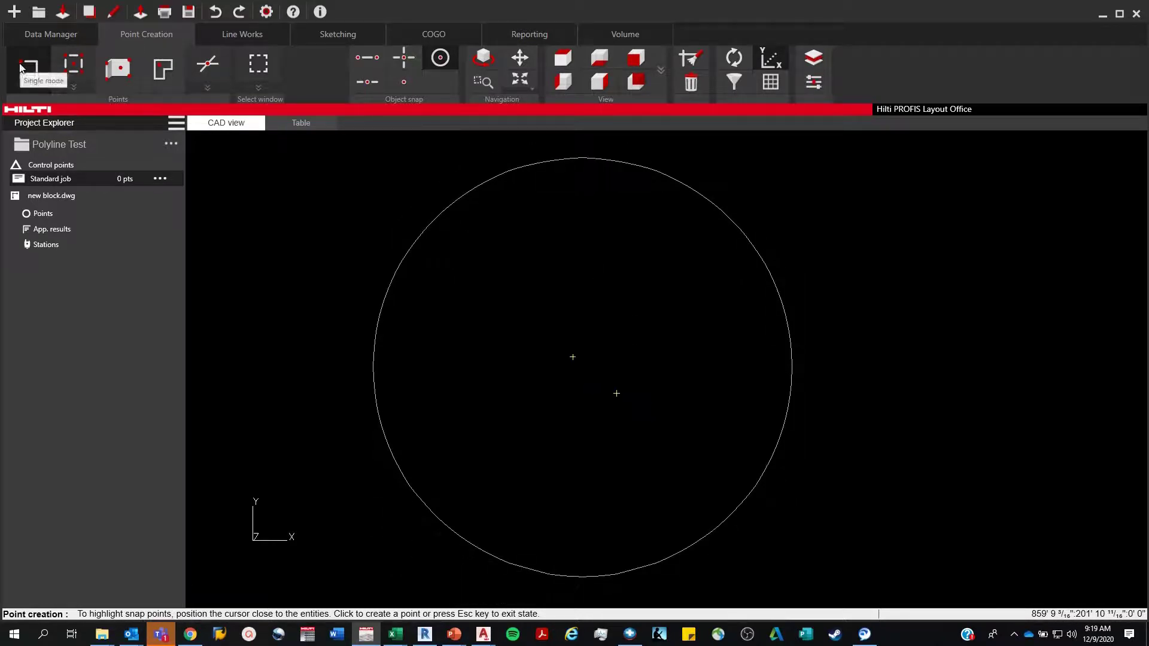
{"action": "left_click", "coordinate": [446, 66]}
{"action": "left_click", "coordinate": [433, 223]}
{"action": "left_click", "coordinate": [539, 172]}
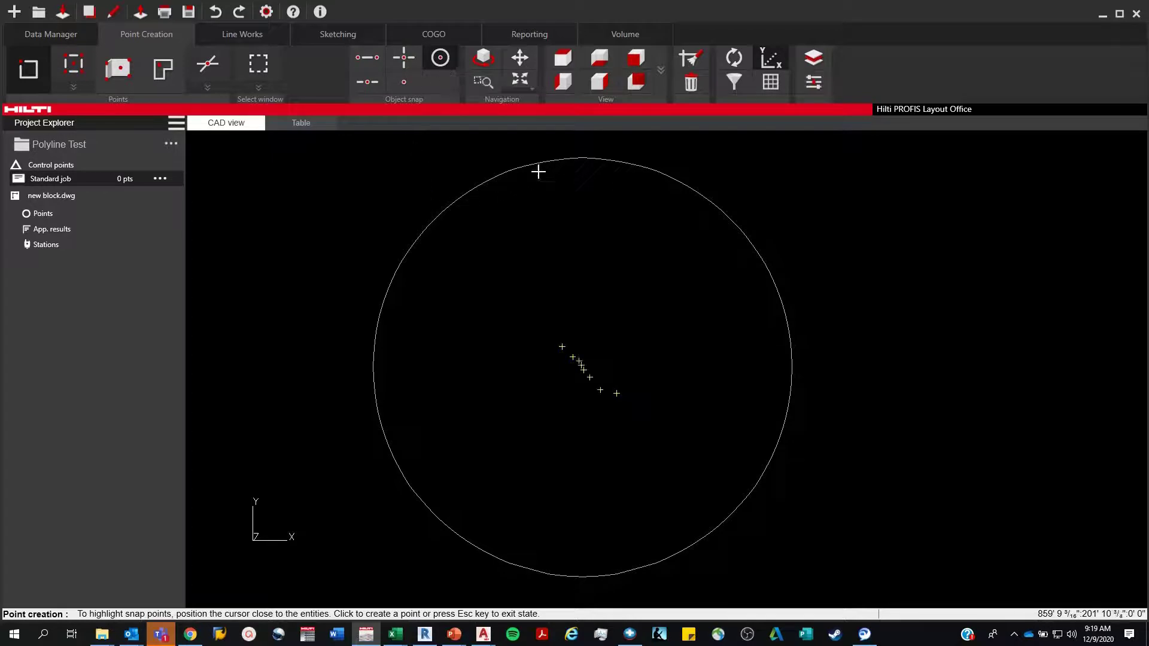
{"action": "left_click", "coordinate": [640, 161]}
{"action": "left_click", "coordinate": [728, 211]}
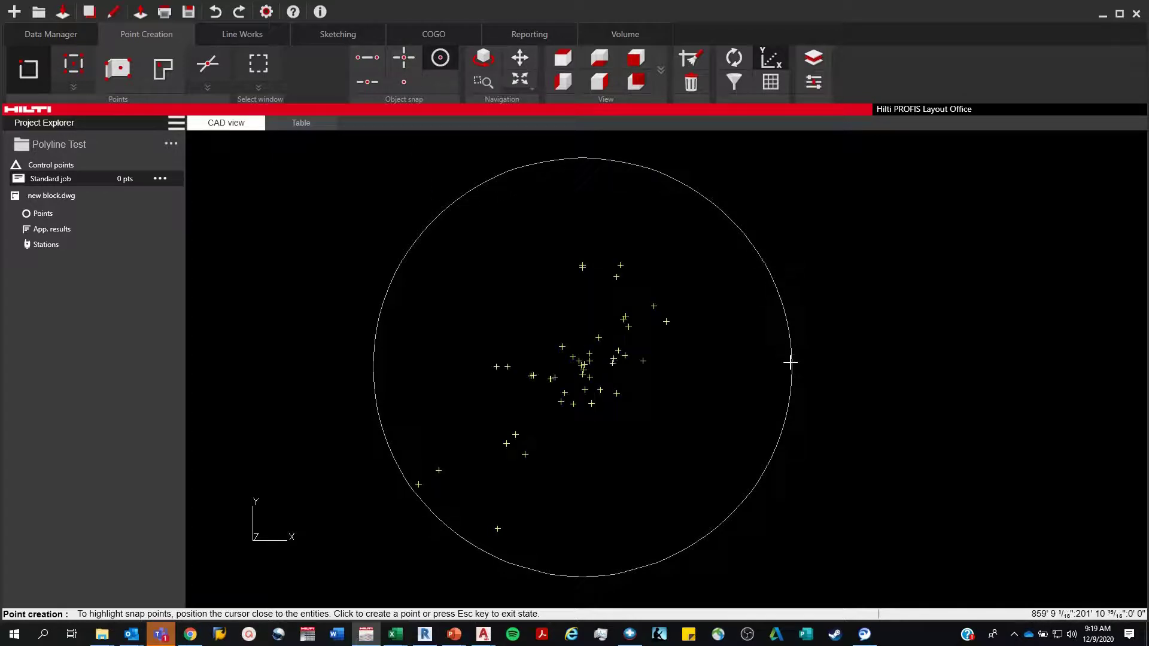
{"action": "left_click", "coordinate": [767, 454]}
{"action": "left_click", "coordinate": [707, 530]}
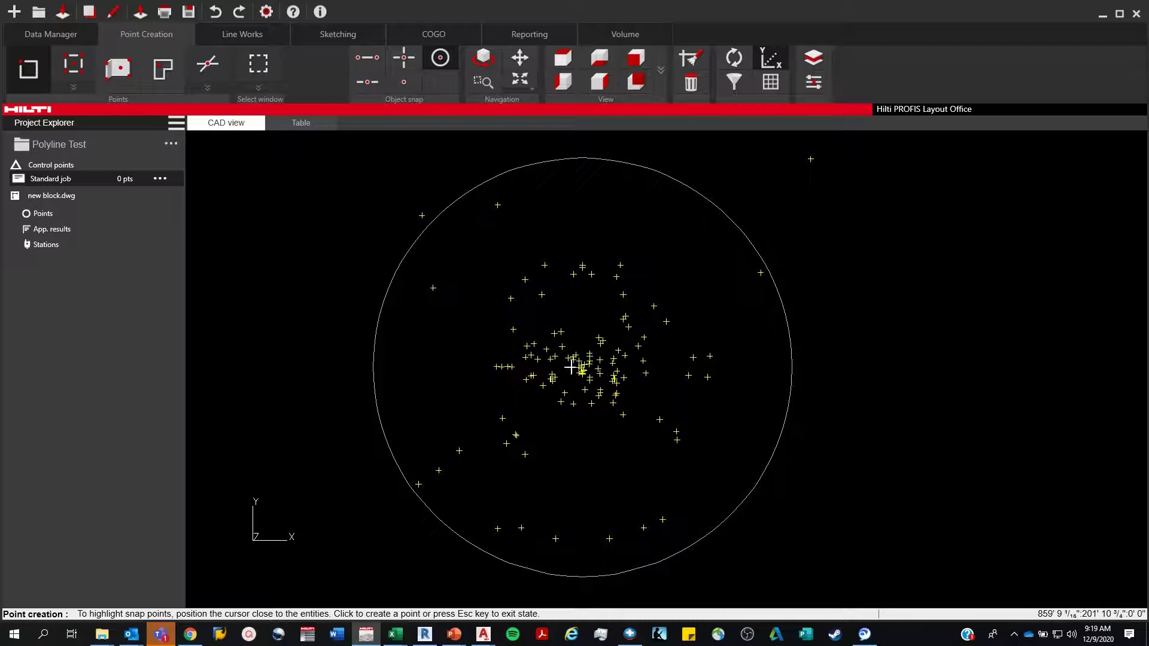
- Create snapped points LP1 and LP2 on the hanger circle
{"action": "scroll", "coordinate": [585, 372], "scroll_direction": "up", "scroll_amount": 3}
{"action": "scroll", "coordinate": [585, 374], "scroll_direction": "up", "scroll_amount": 2}
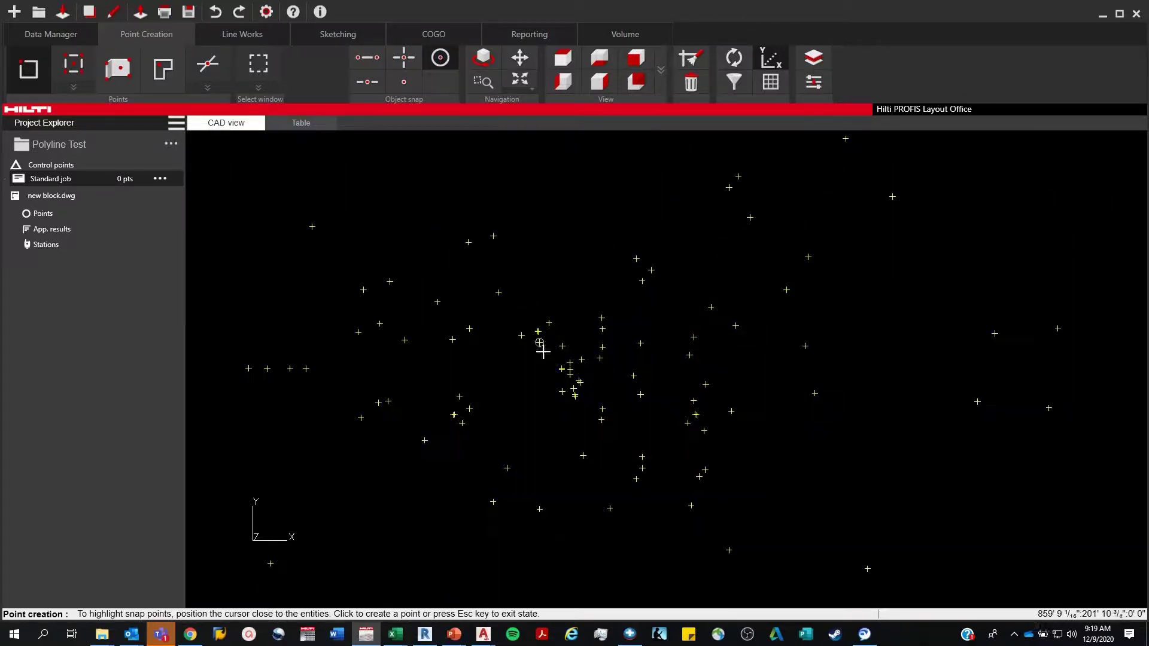
{"action": "left_click", "coordinate": [644, 358]}
{"action": "scroll", "coordinate": [644, 359], "scroll_direction": "down", "scroll_amount": 5}
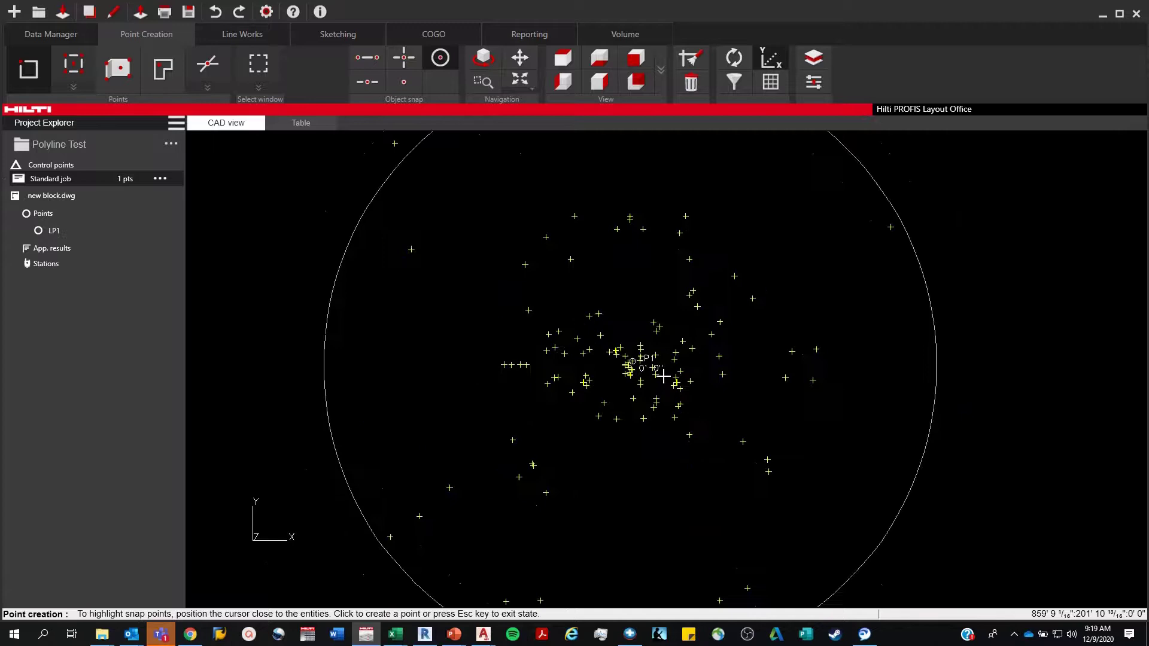
{"action": "left_click", "coordinate": [538, 444]}
{"action": "key", "text": "Escape"}
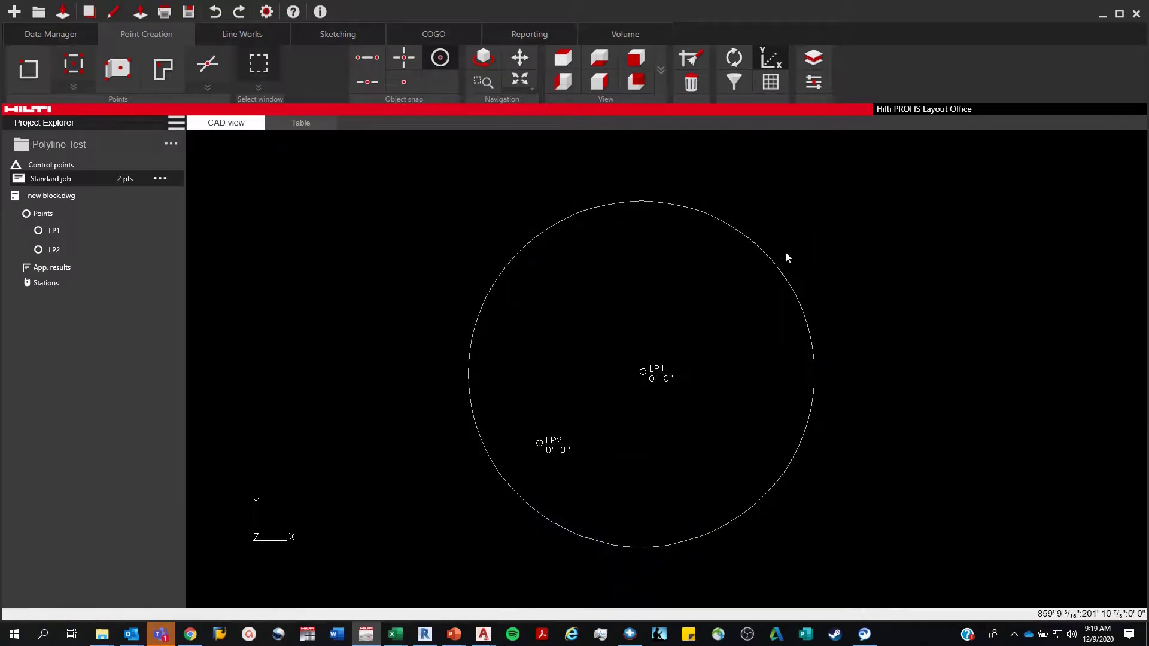
- Measure the COGO calculated length between LP1 and LP2
{"action": "left_click", "coordinate": [429, 34]}
{"action": "left_click", "coordinate": [24, 57]}
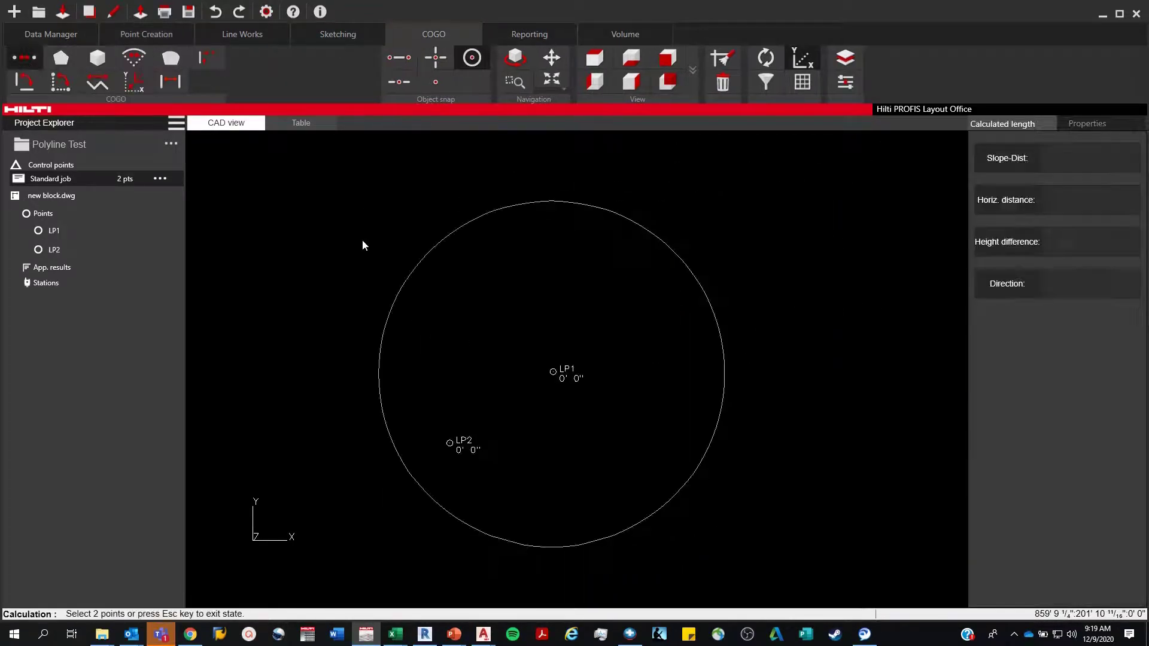
{"action": "left_click", "coordinate": [551, 377]}
{"action": "left_click", "coordinate": [450, 443]}
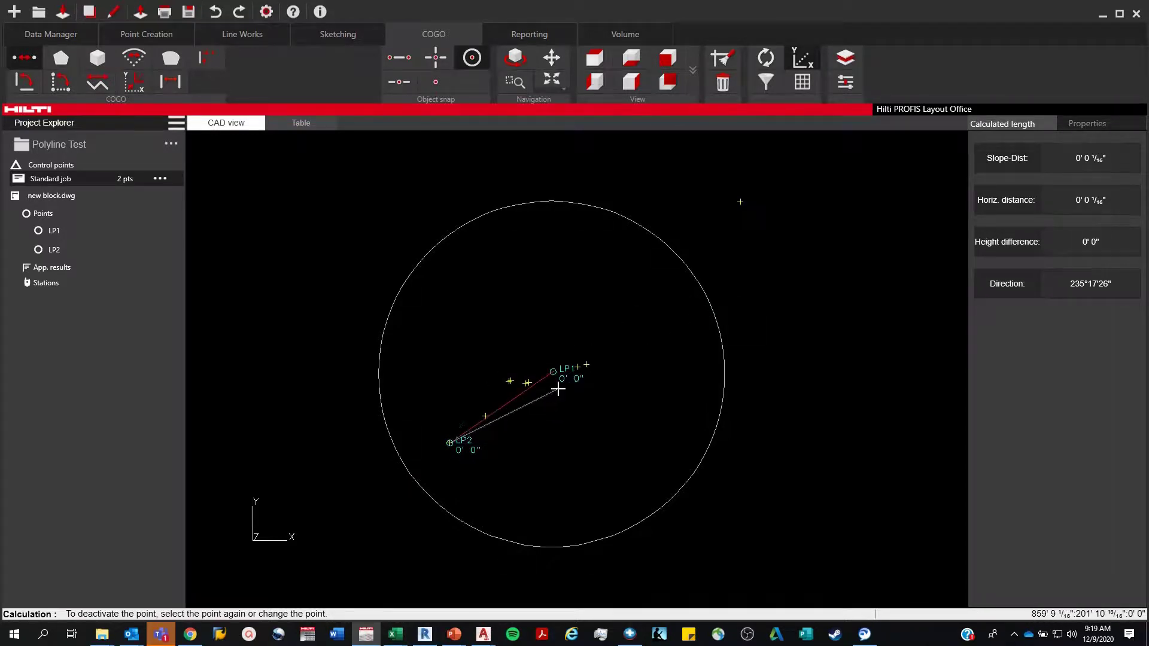
{"action": "key", "text": "Escape"}
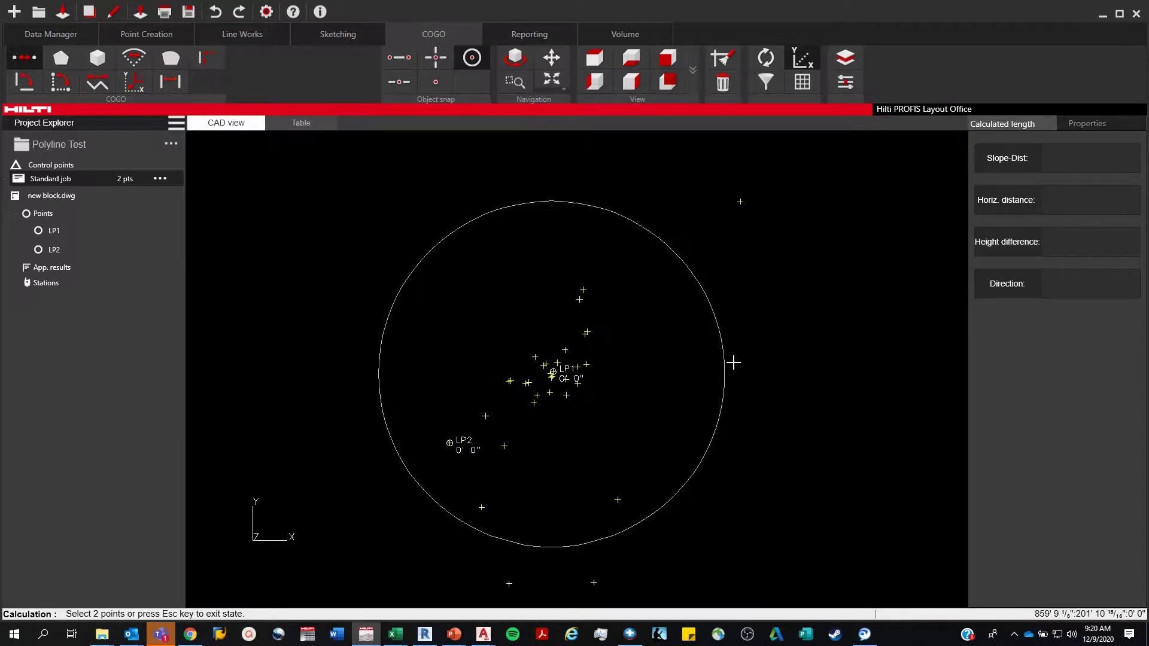
{"action": "scroll", "coordinate": [577, 201], "scroll_direction": "up", "scroll_amount": 2}
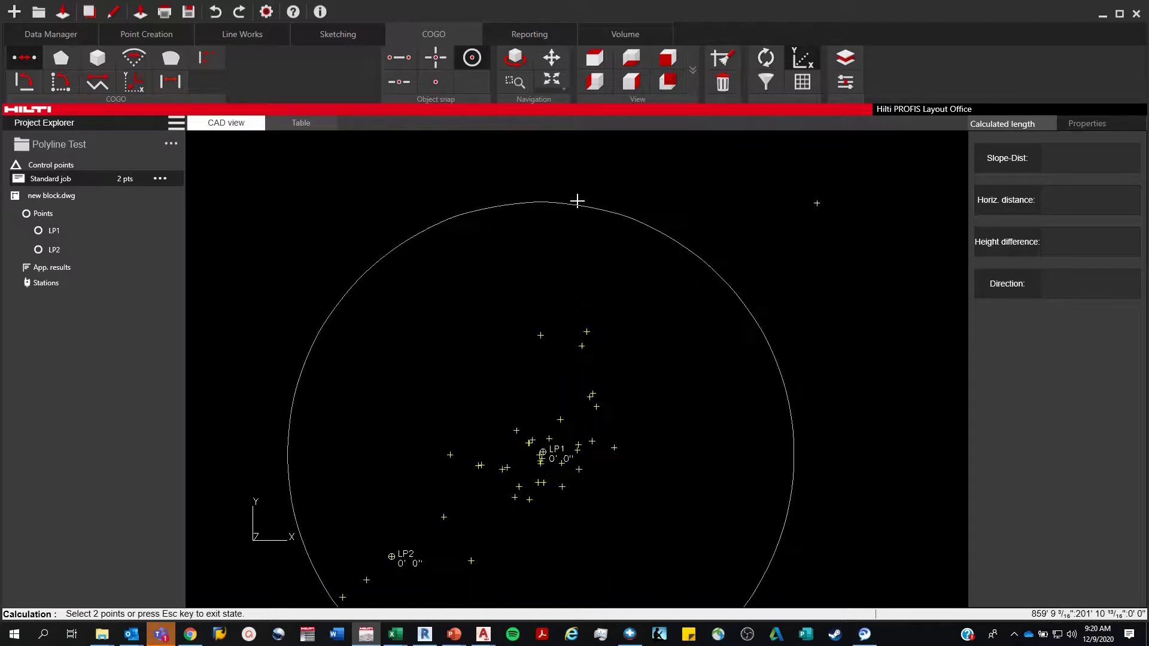
{"action": "scroll", "coordinate": [233, 457], "scroll_direction": "down", "scroll_amount": 2}
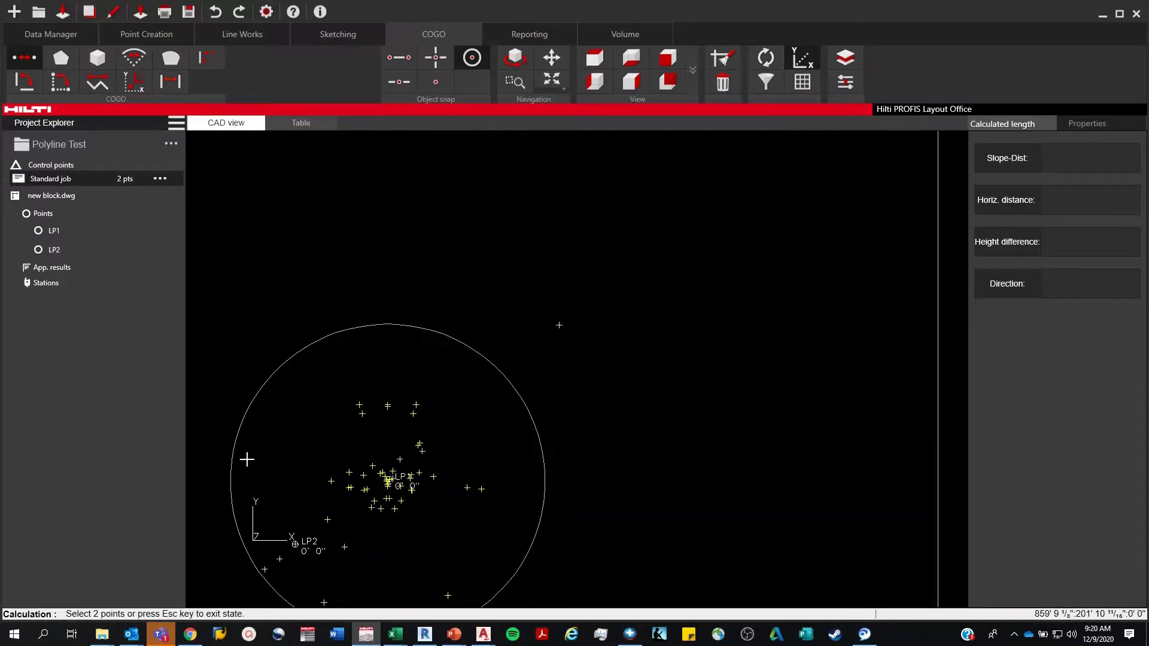
{"action": "middle_click_drag", "start_coordinate": [407, 482], "coordinate": [541, 470]}
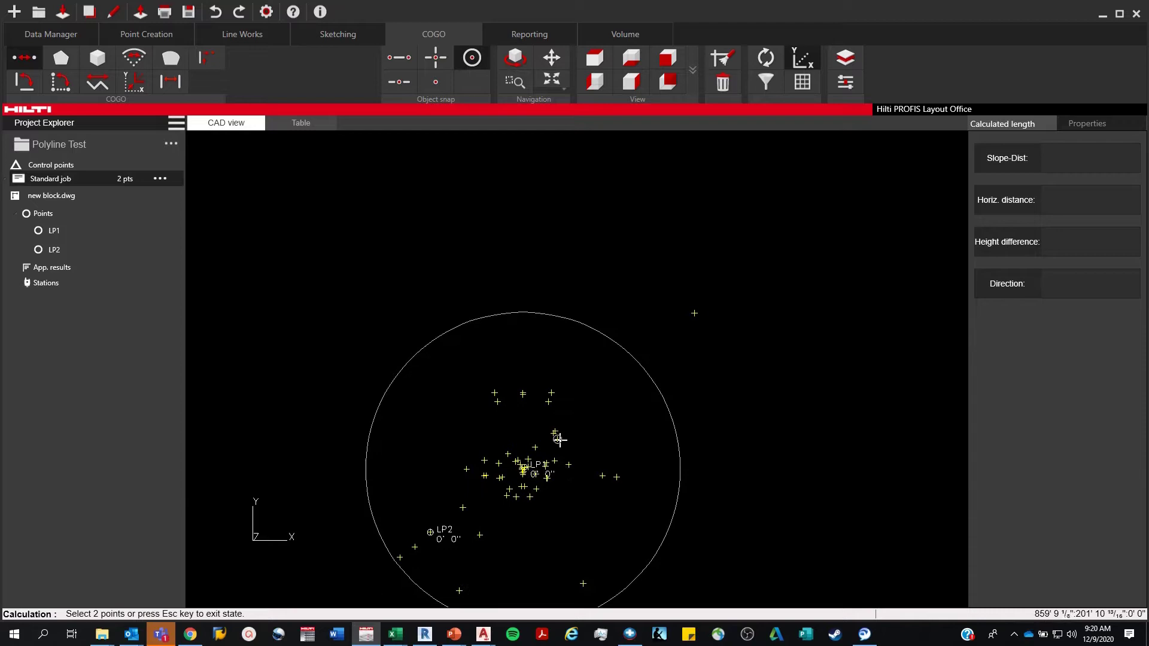
{"action": "middle_click_drag", "start_coordinate": [580, 513], "coordinate": [609, 445]}
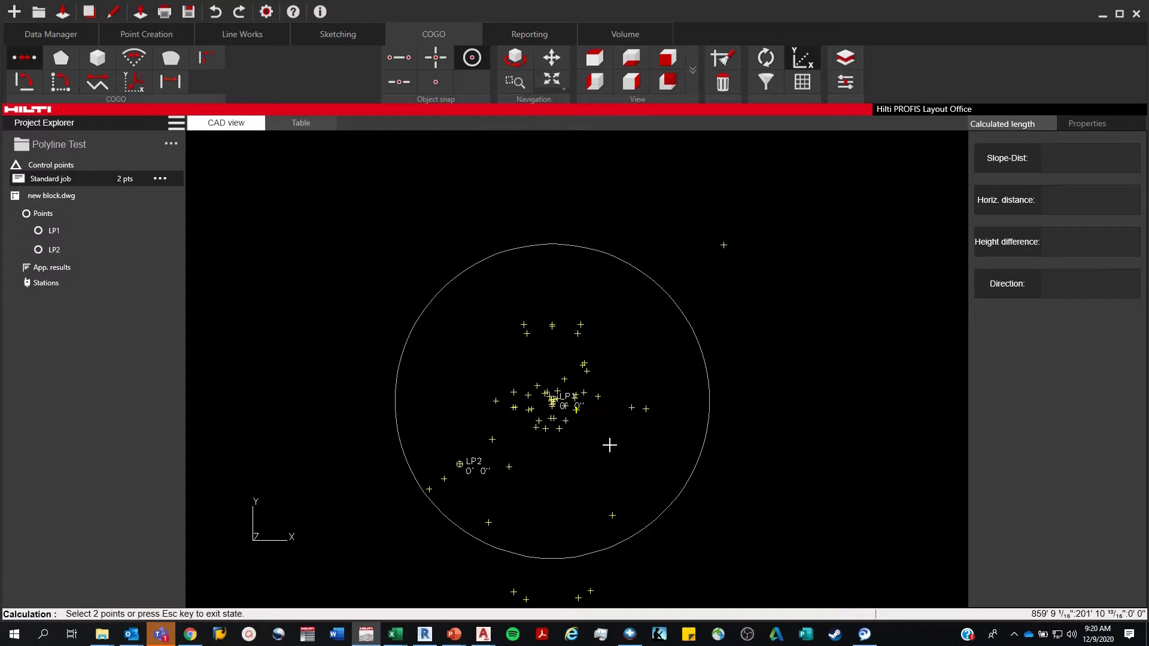
{"action": "scroll", "coordinate": [601, 428], "scroll_direction": "down", "scroll_amount": 5}
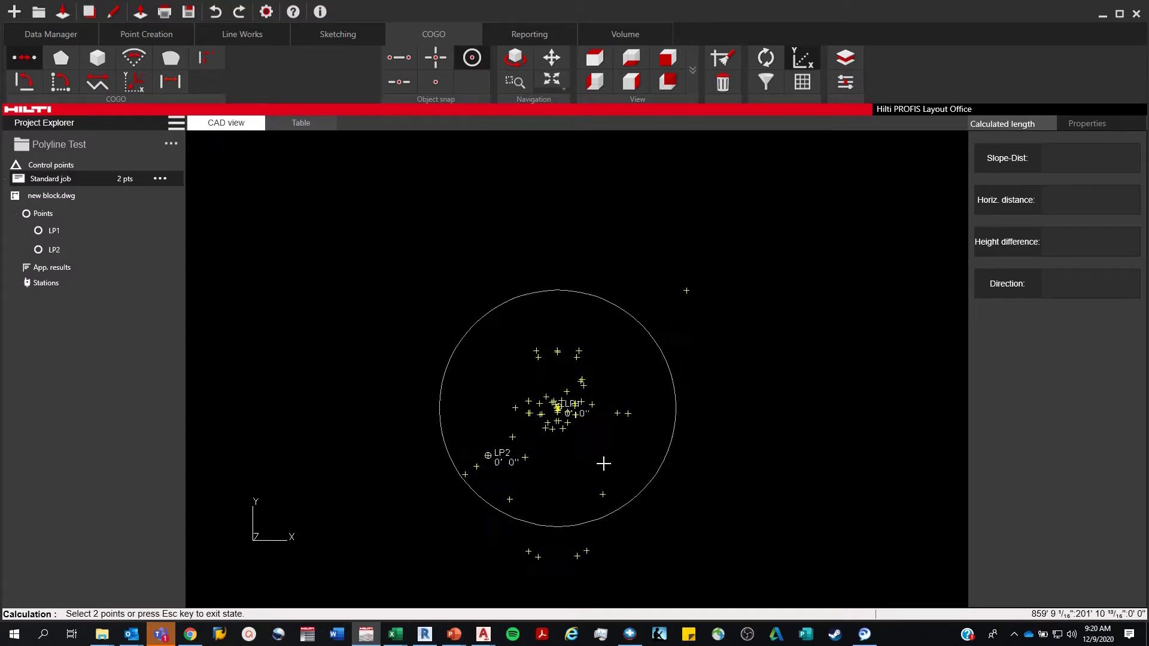
{"action": "scroll", "coordinate": [610, 417], "scroll_direction": "down", "scroll_amount": 5}
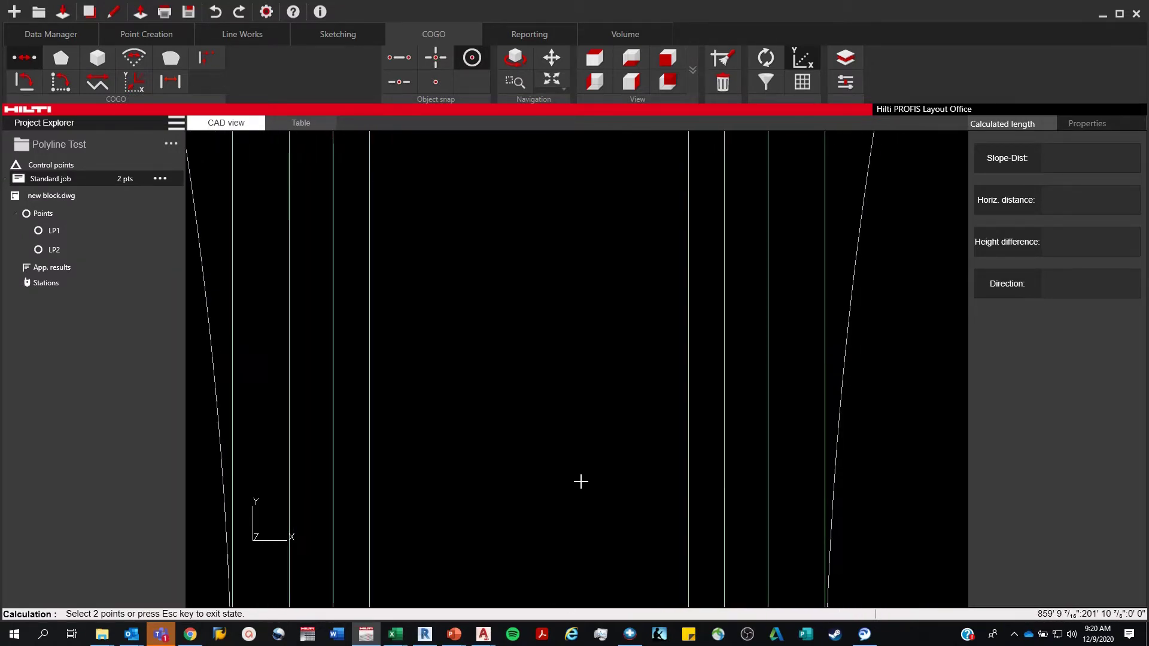
{"action": "scroll", "coordinate": [597, 297], "scroll_direction": "down", "scroll_amount": 6}
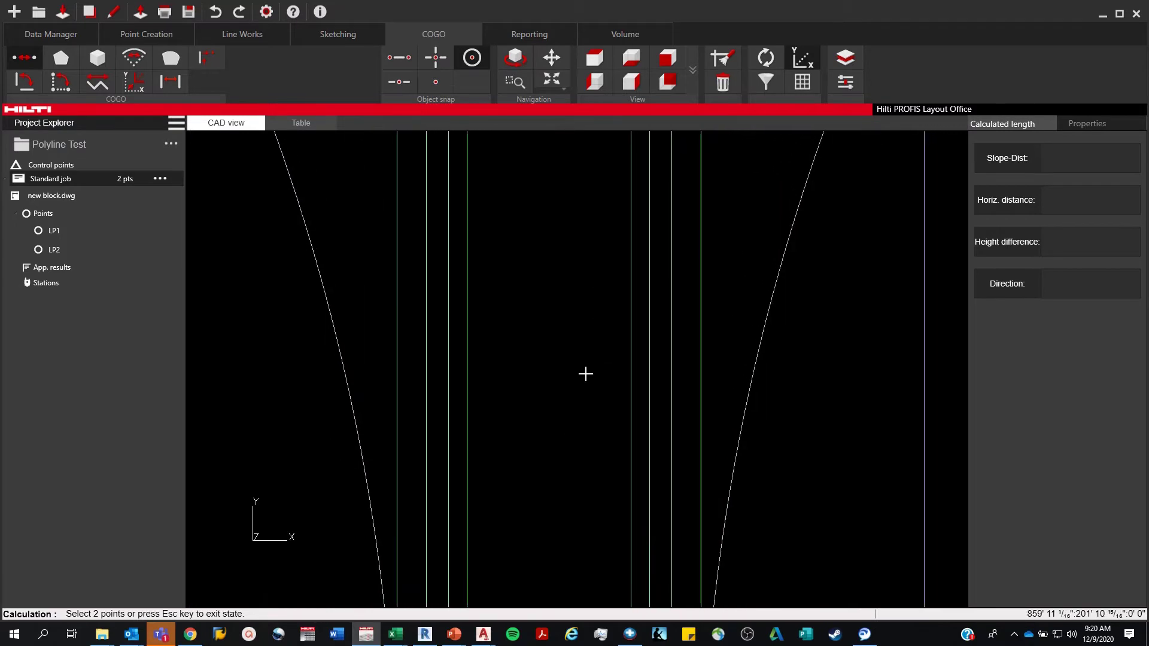
{"action": "scroll", "coordinate": [607, 365], "scroll_direction": "down", "scroll_amount": 6}
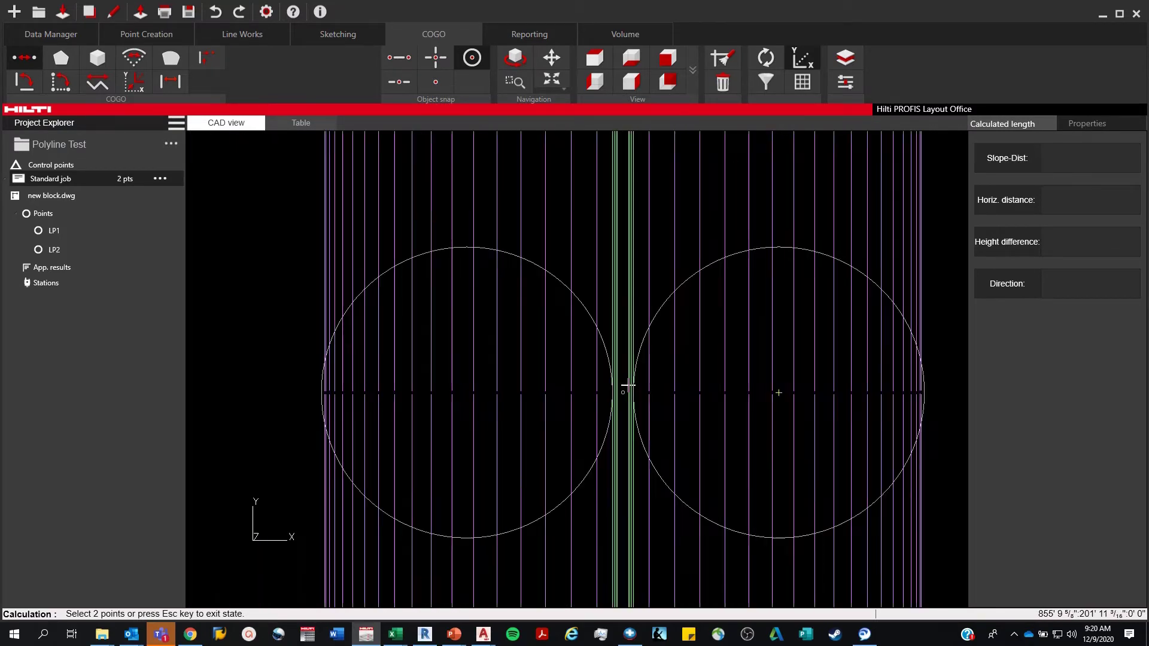